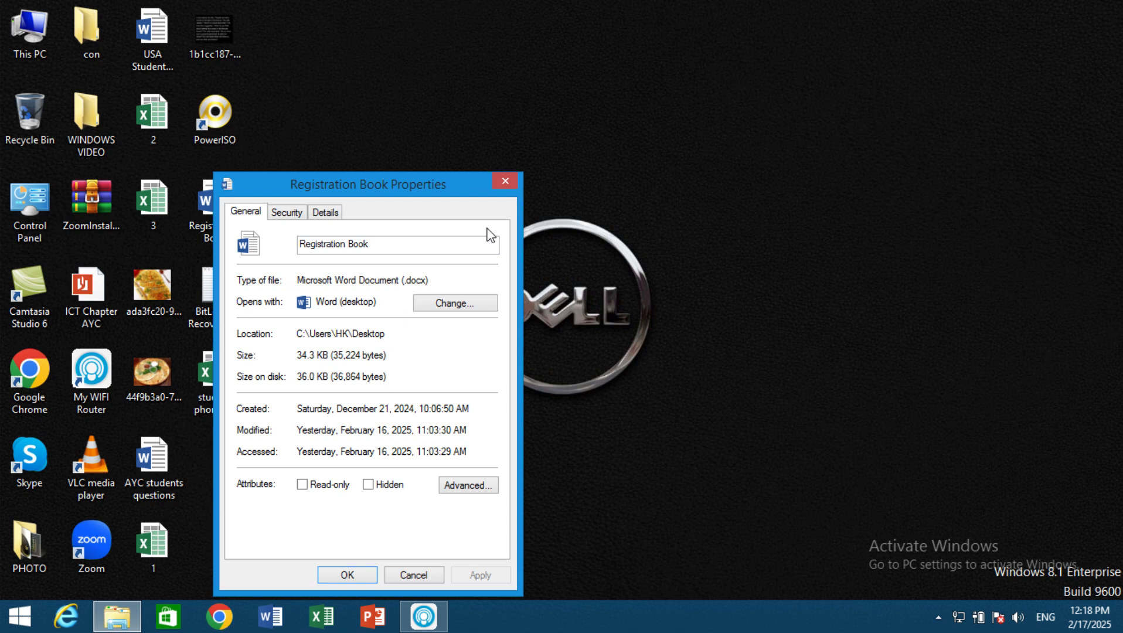
# Step: Close the Registration Book properties and search the Start screen for WORD
pyautogui.click(510, 182)
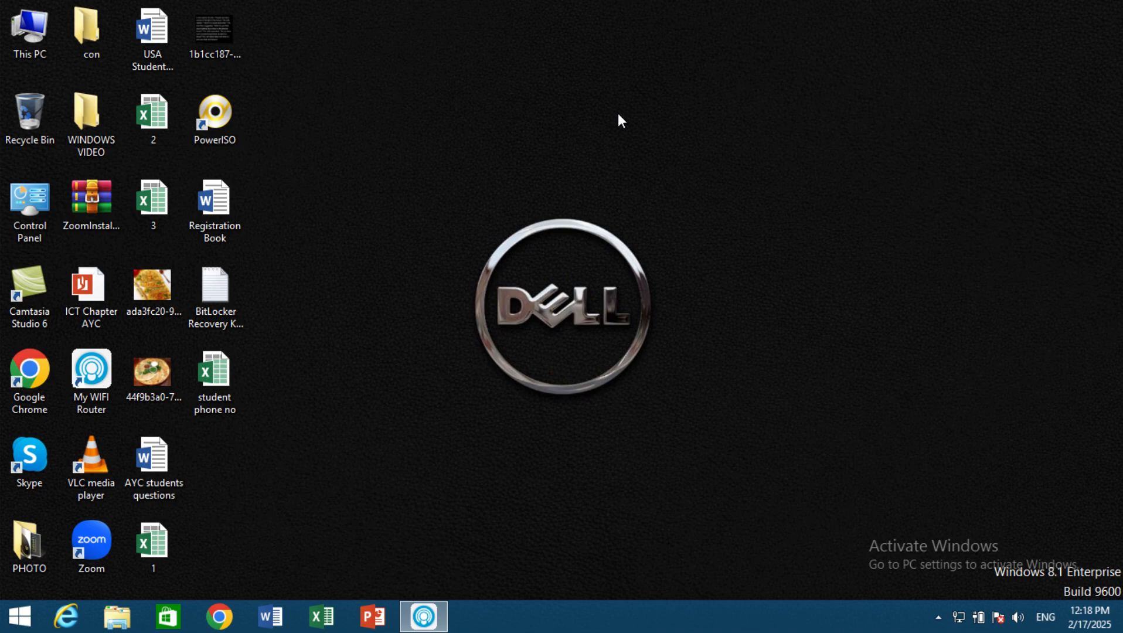
pyautogui.press('super')
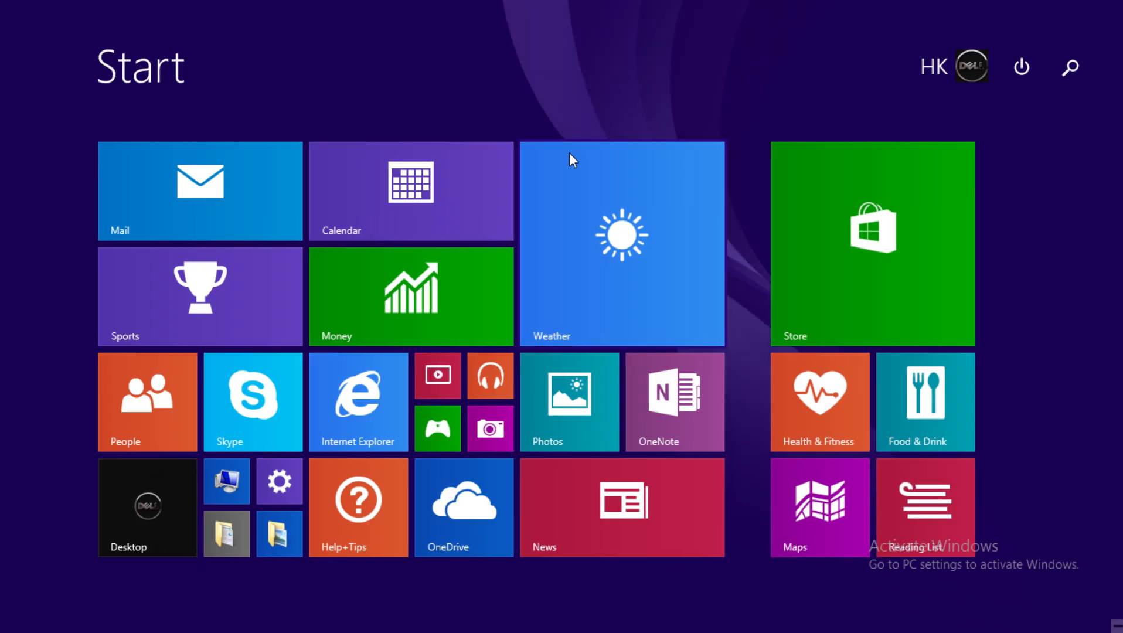
pyautogui.write('WORD 2013')
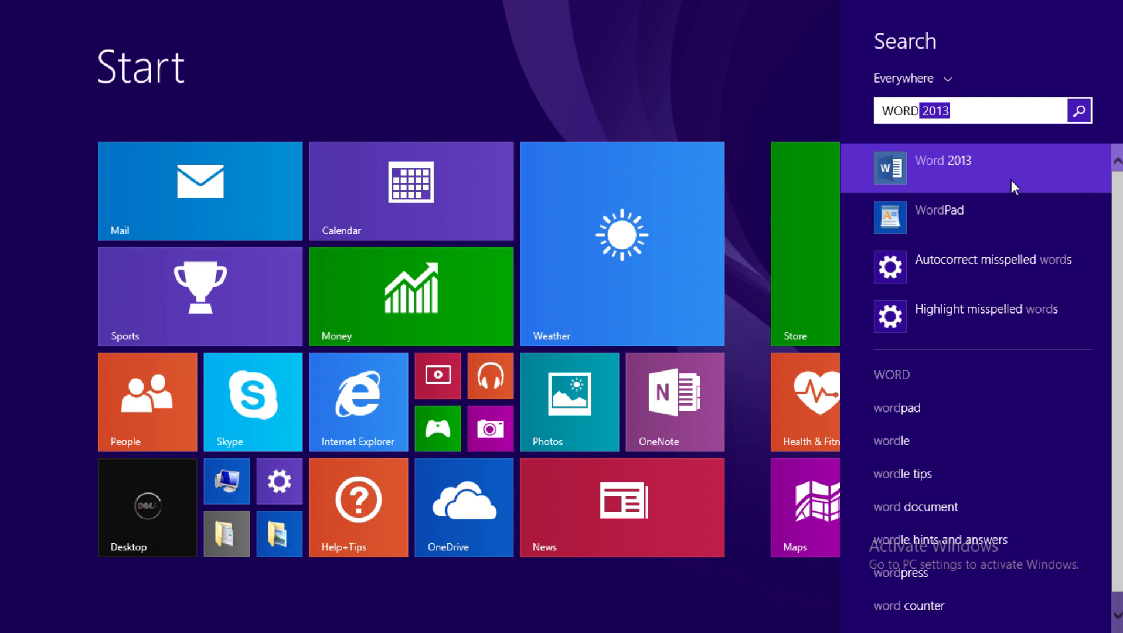
# Step: Leave the Start screen search, return to the desktop and refresh it
pyautogui.click(151, 491)
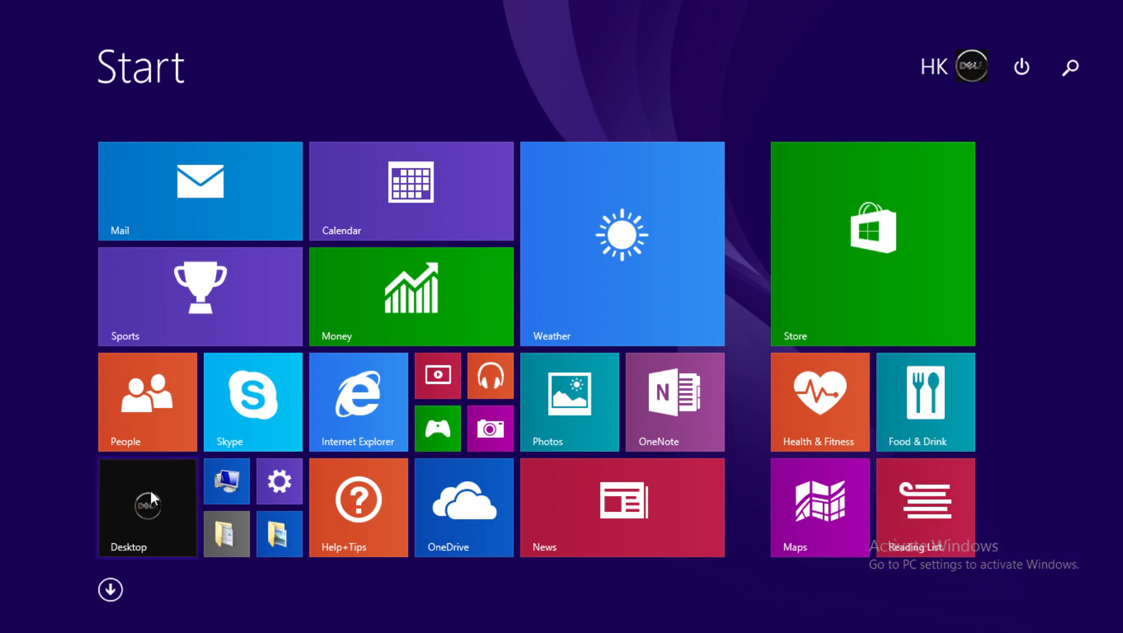
pyautogui.click(151, 491)
pyautogui.rightClick(794, 221)
pyautogui.click(826, 269)
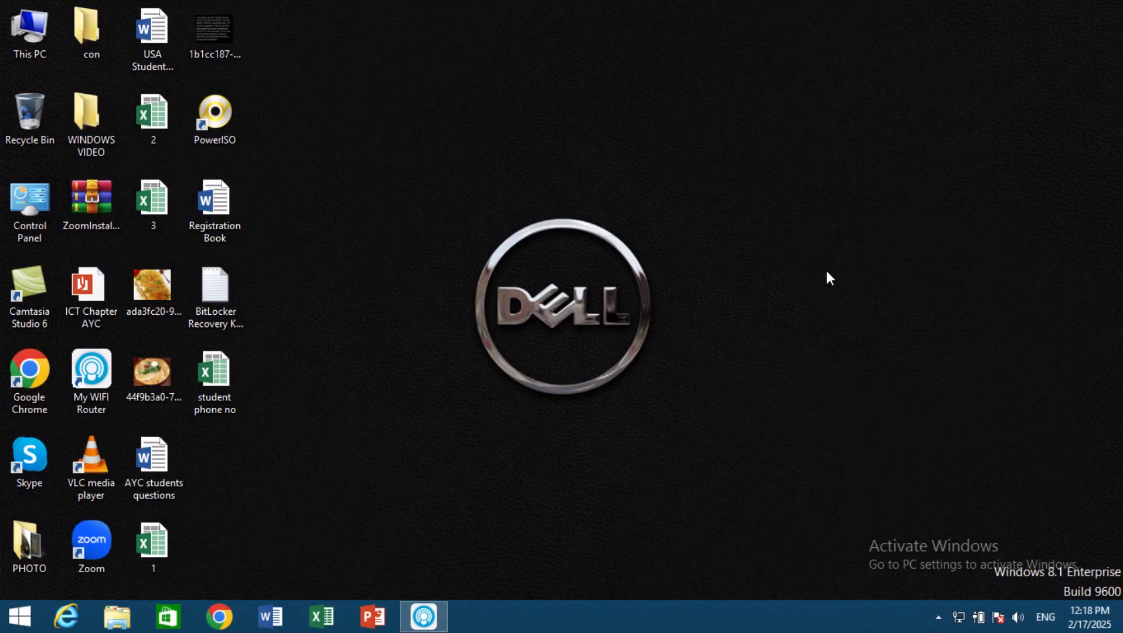
# Step: Launch Word by running the command WINWORD
pyautogui.press('super+r')
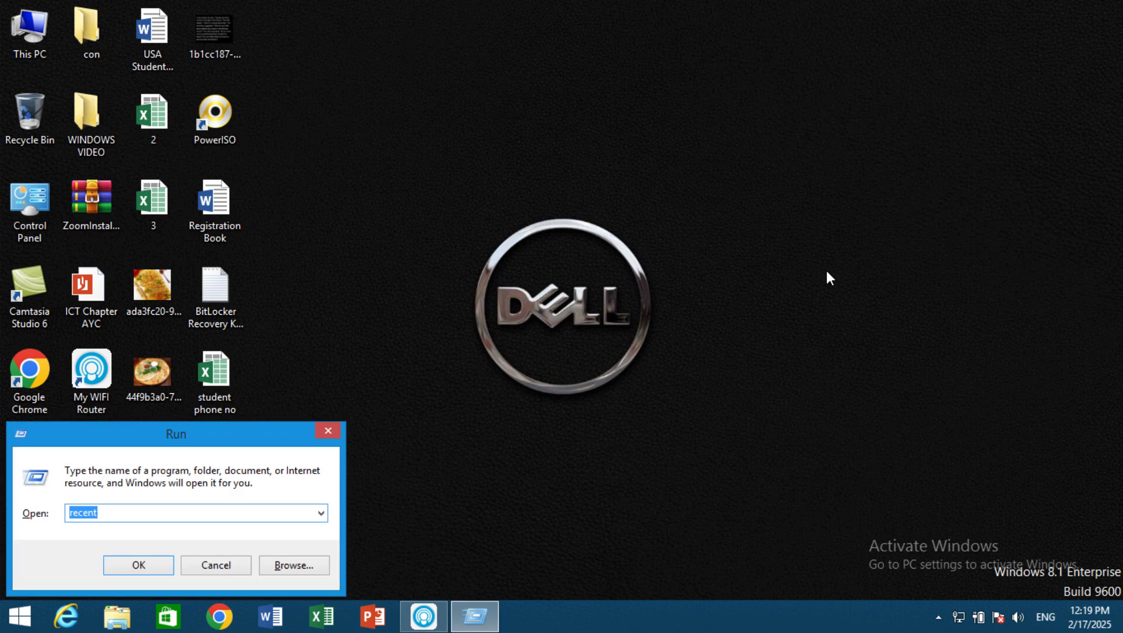
pyautogui.write('WINWORD')
pyautogui.press('Return')
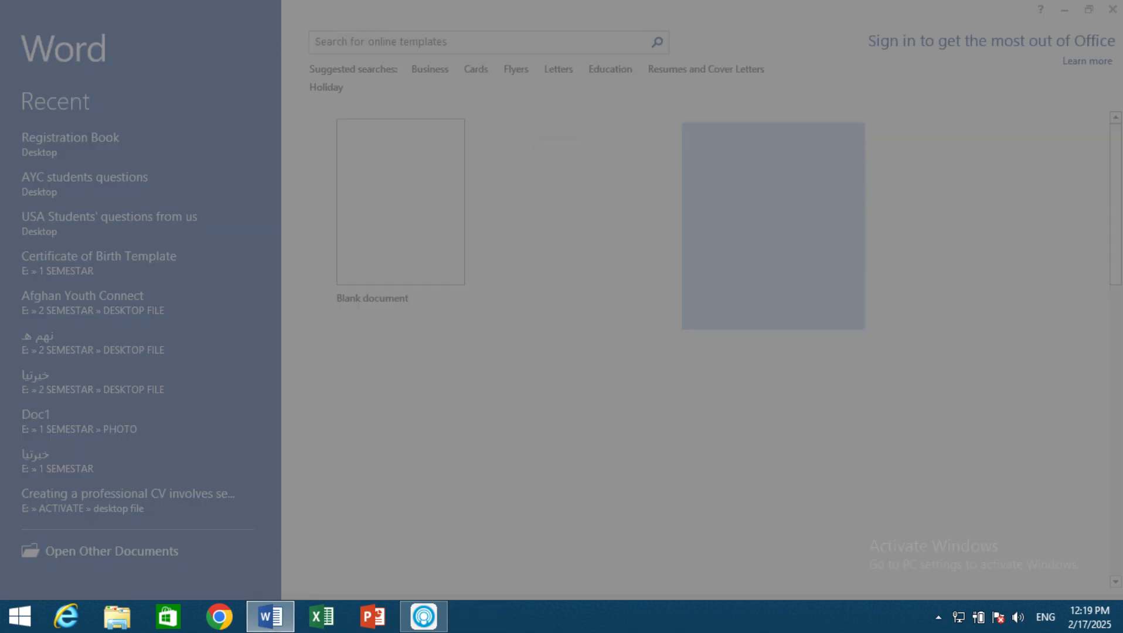
# Step: Dismiss the Single spaced (blank) template preview and the Office Activation Wizard, and close Word
pyautogui.click(815, 161)
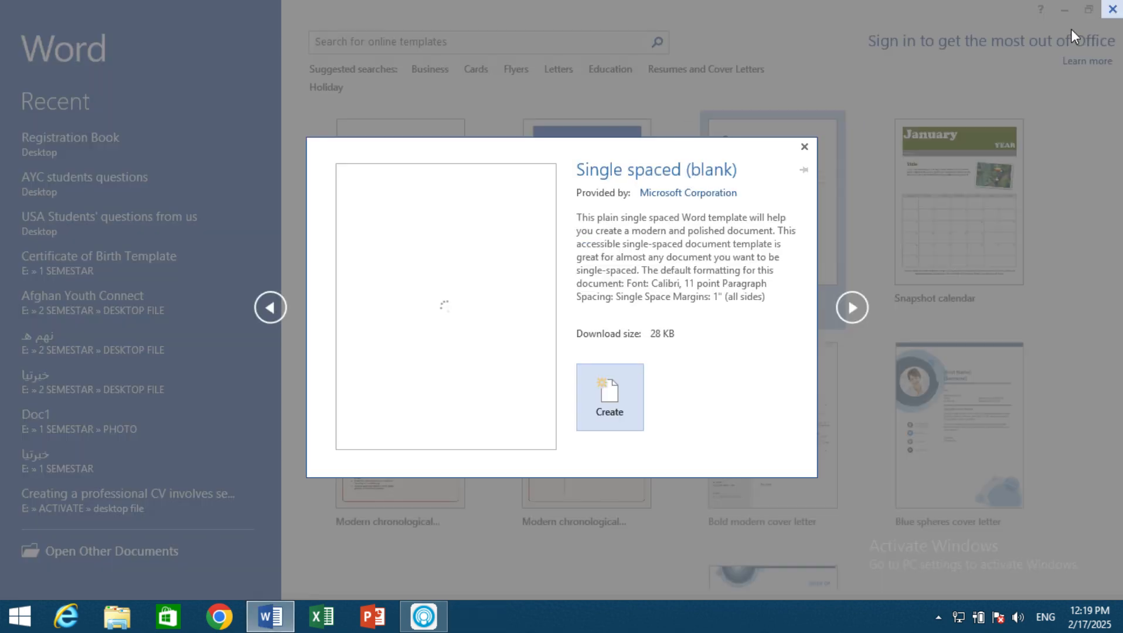
pyautogui.click(804, 147)
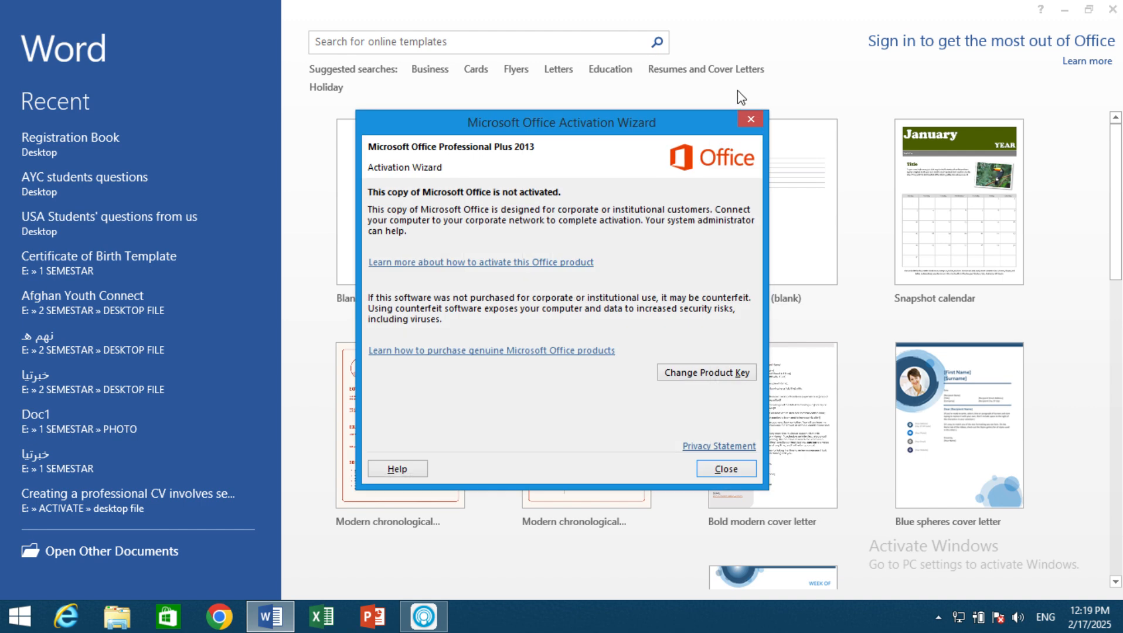
pyautogui.click(757, 121)
pyautogui.click(1112, 9)
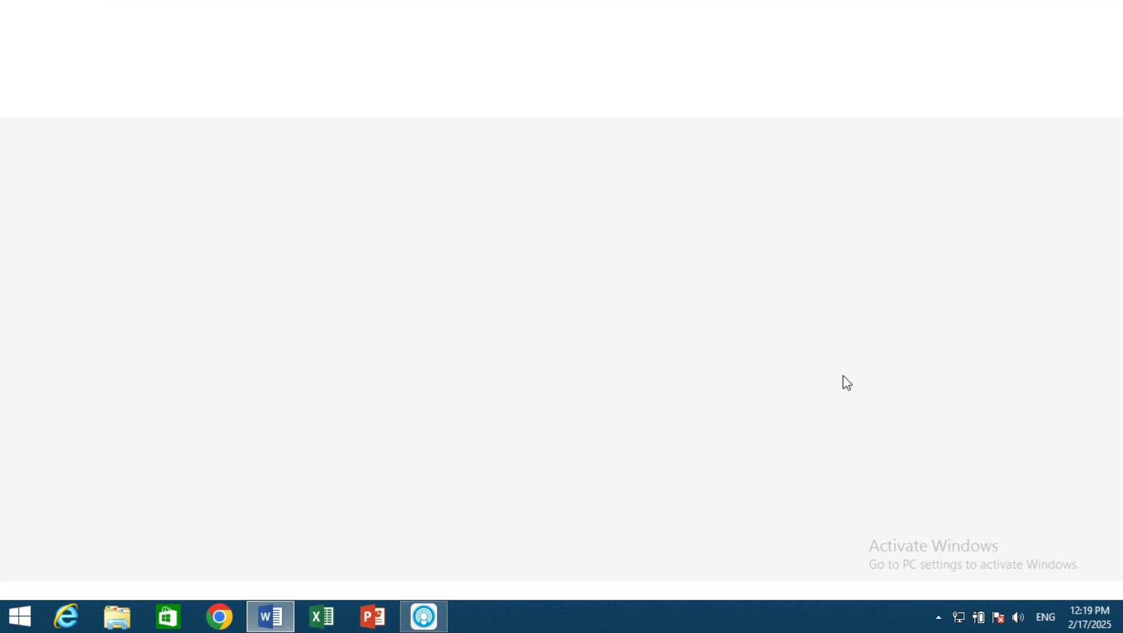
# Step: Add the Address toolbar to the taskbar
pyautogui.rightClick(671, 615)
pyautogui.moveTo(743, 447)
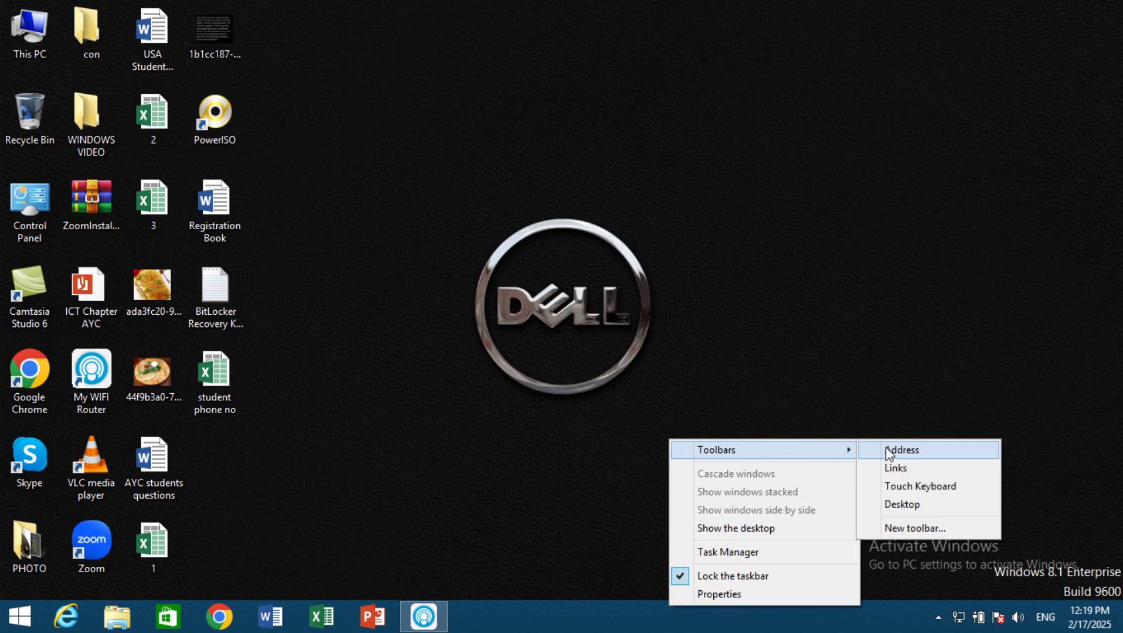
pyautogui.click(890, 453)
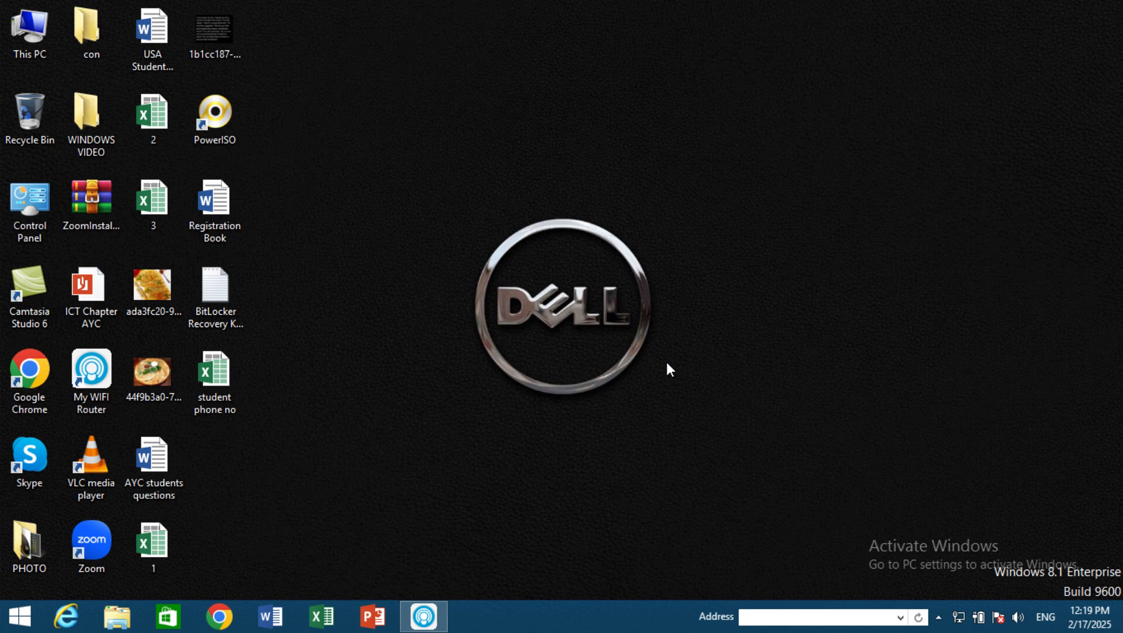
# Step: Search the Start screen for WORD and open the file location of Word 2013
pyautogui.click(35, 625)
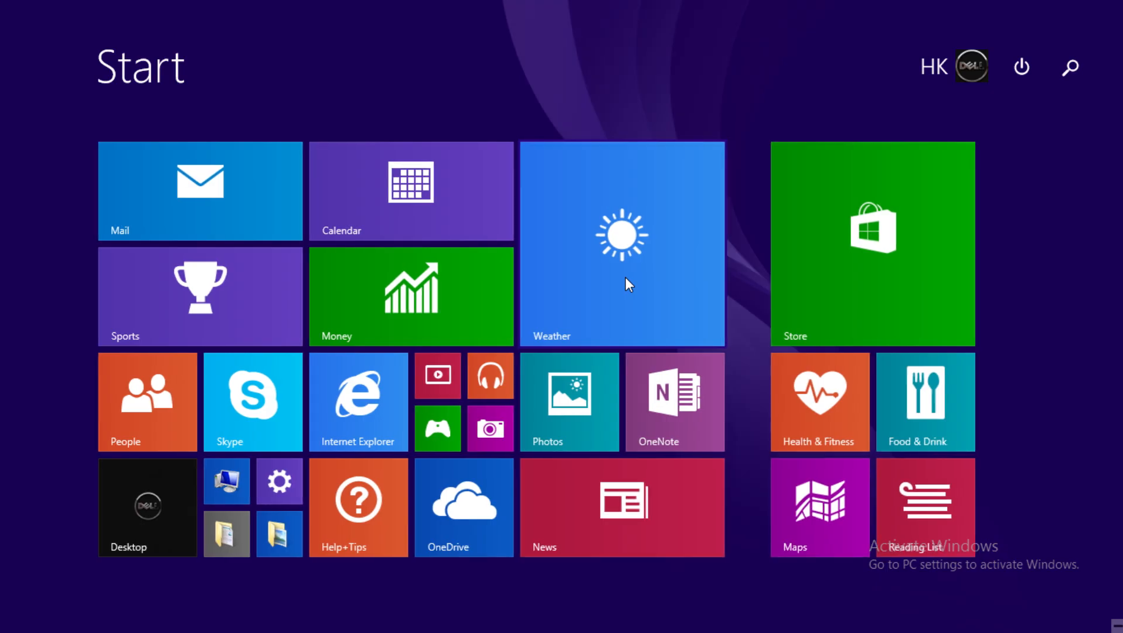
pyautogui.write('WORD 2013')
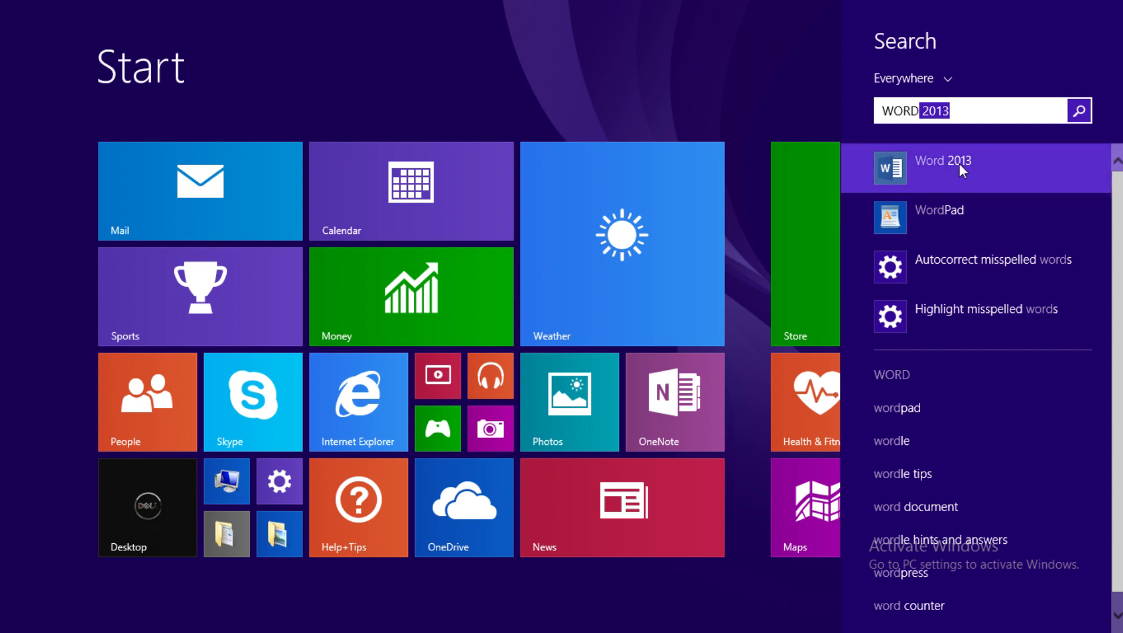
pyautogui.rightClick(956, 166)
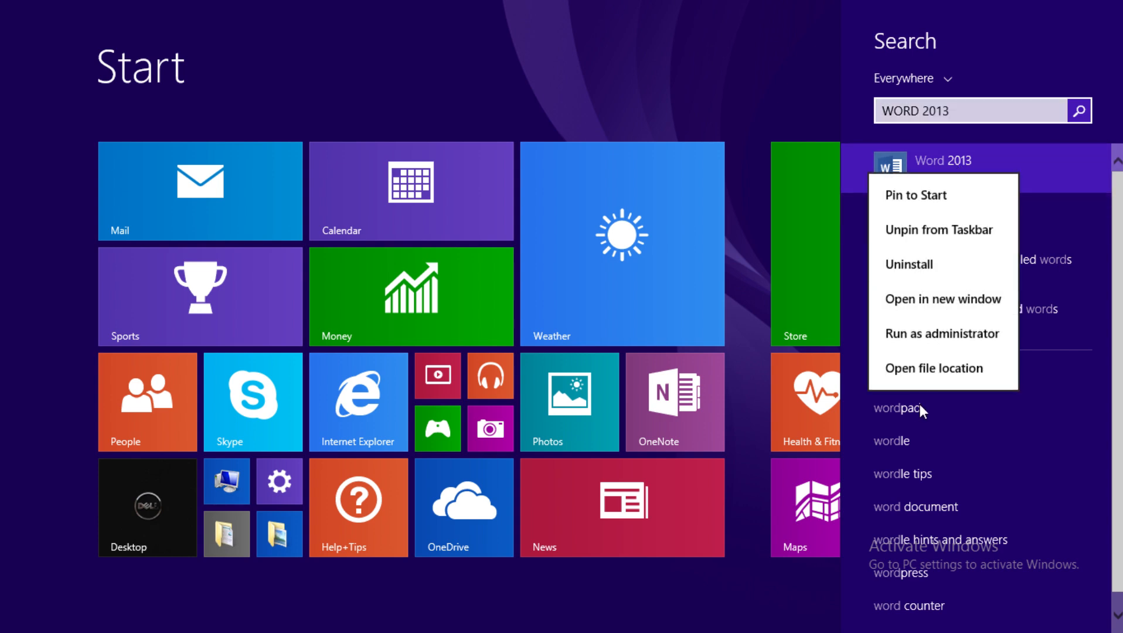
pyautogui.click(923, 375)
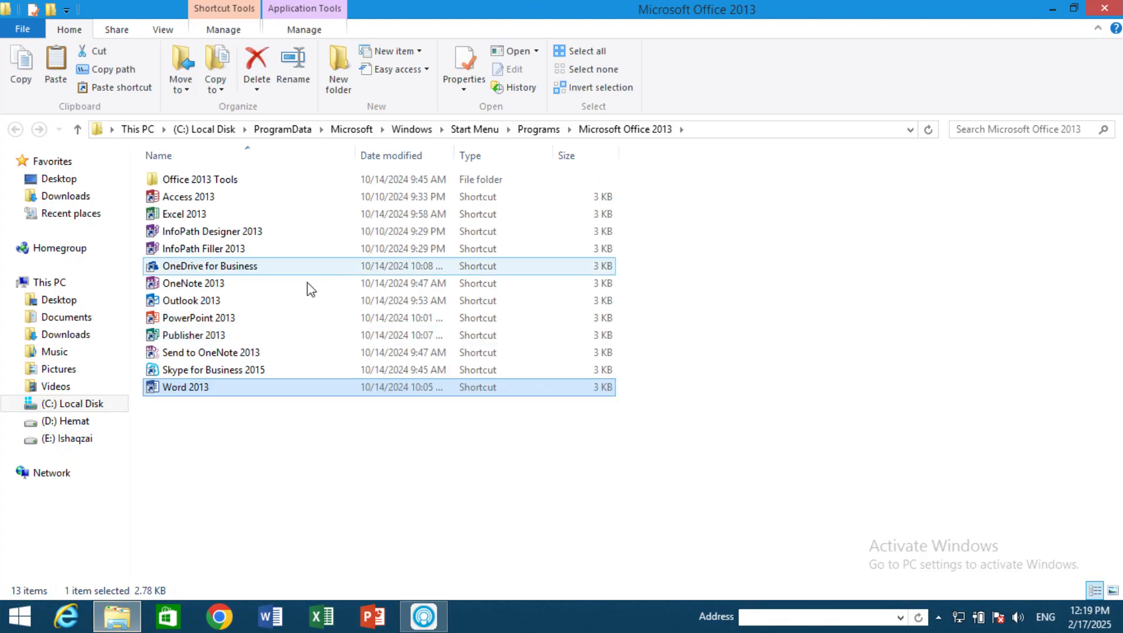
# Step: Assign Ctrl + Alt + W as the shortcut key of the Word 2013 shortcut, granting administrator permission for the change
pyautogui.rightClick(192, 389)
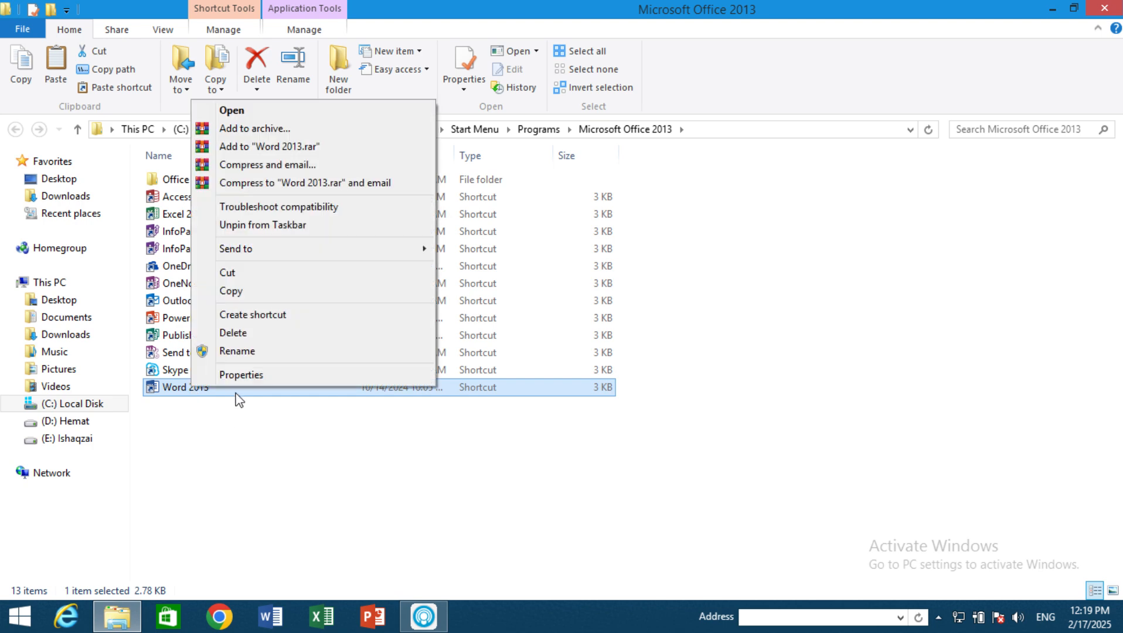
pyautogui.click(237, 378)
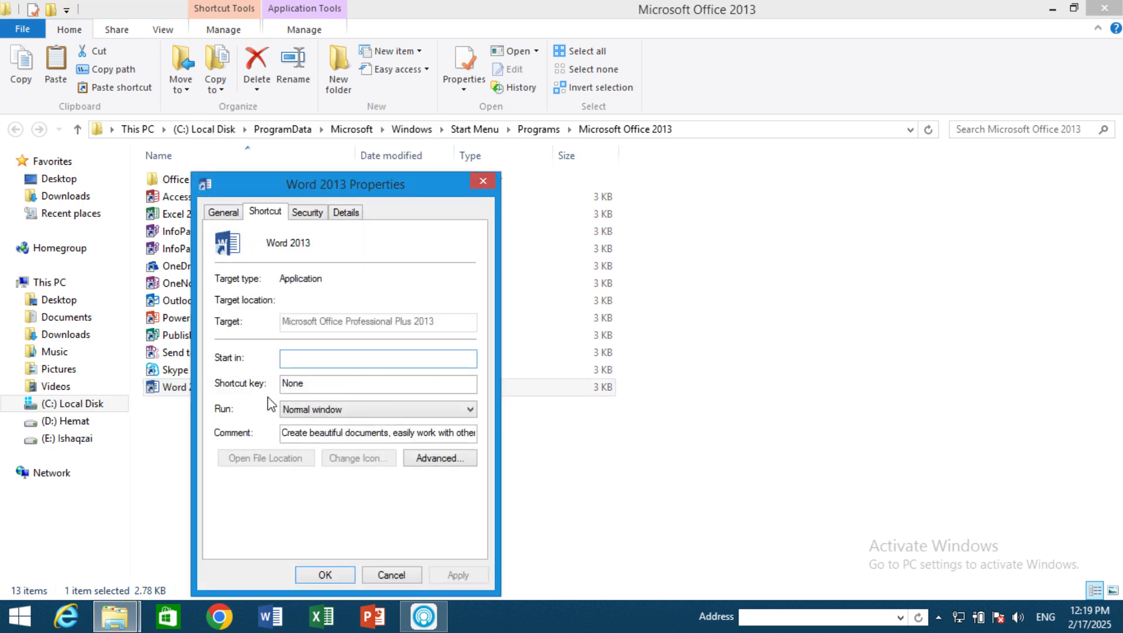
pyautogui.click(293, 385)
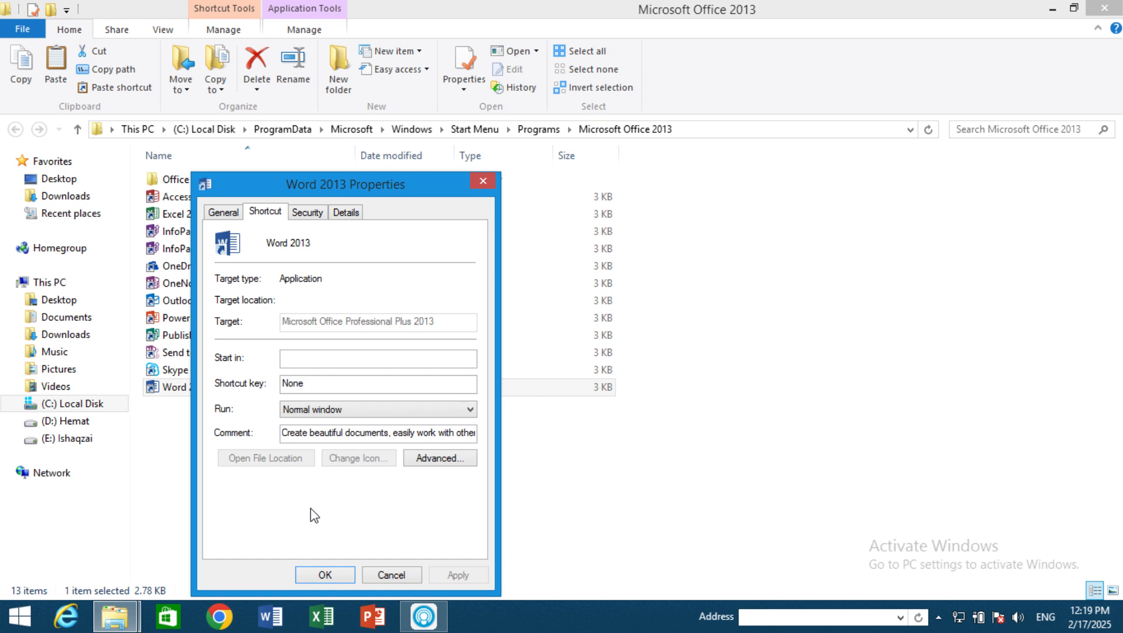
pyautogui.hotkey('ctrl', 'alt', 'w')
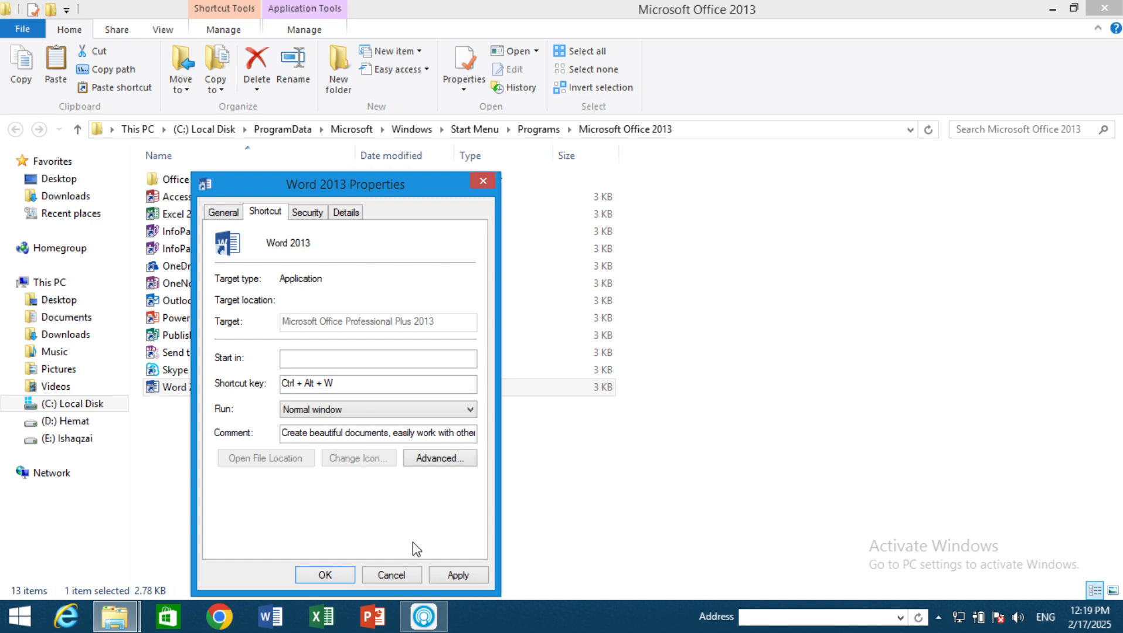
pyautogui.click(454, 580)
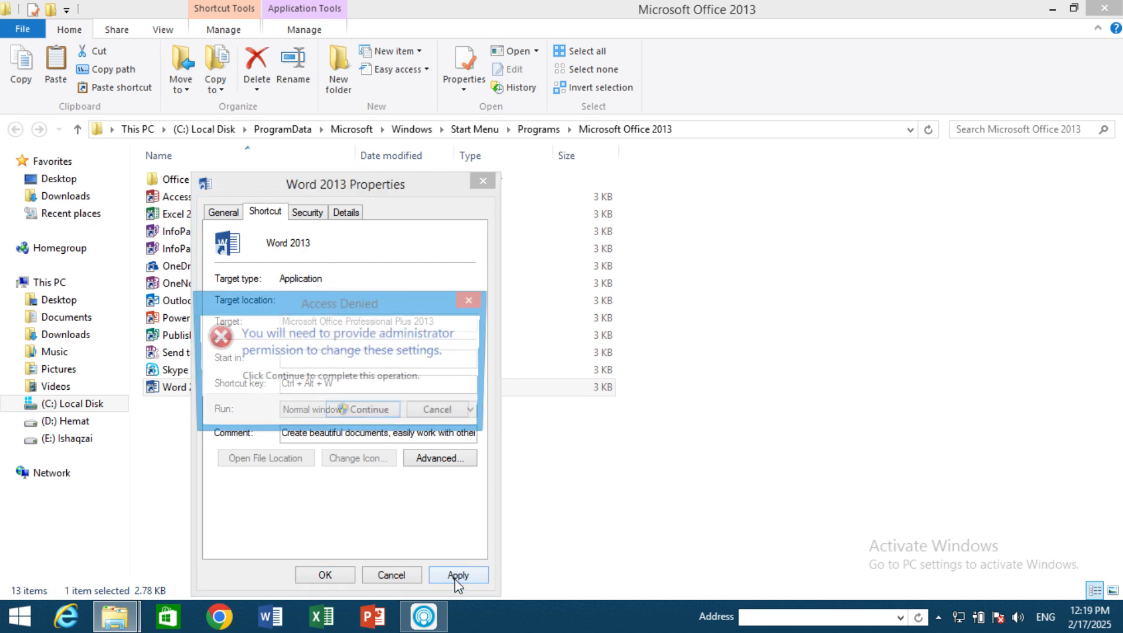
pyautogui.click(370, 413)
pyautogui.click(341, 579)
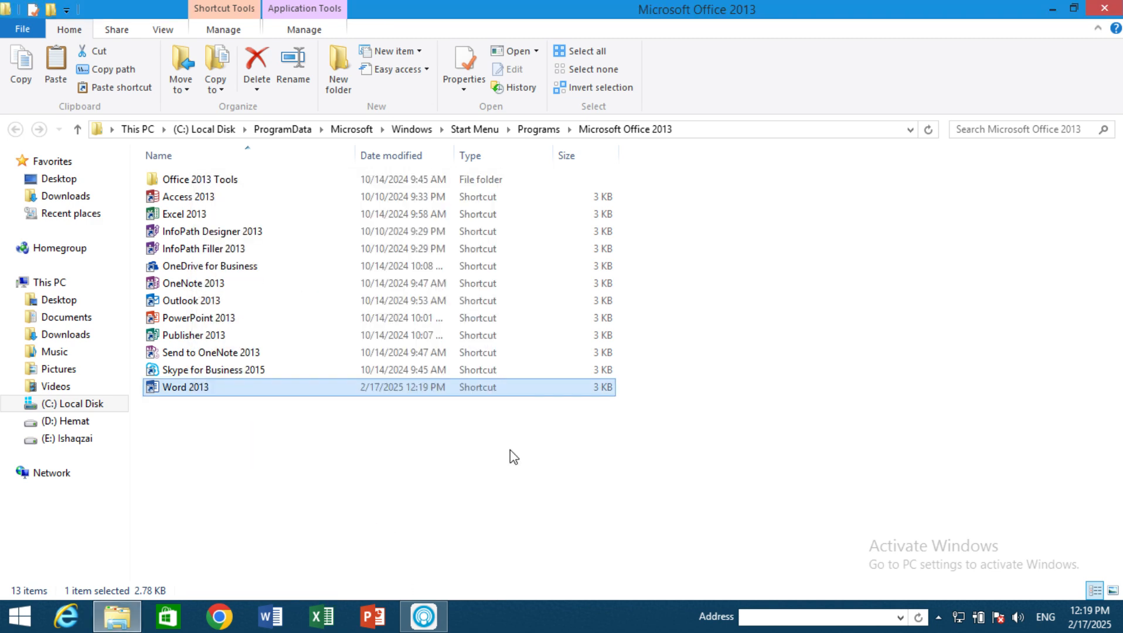
# Step: Show the desktop and open the On-Screen Keyboard by running the command OSK
pyautogui.press('super+d')
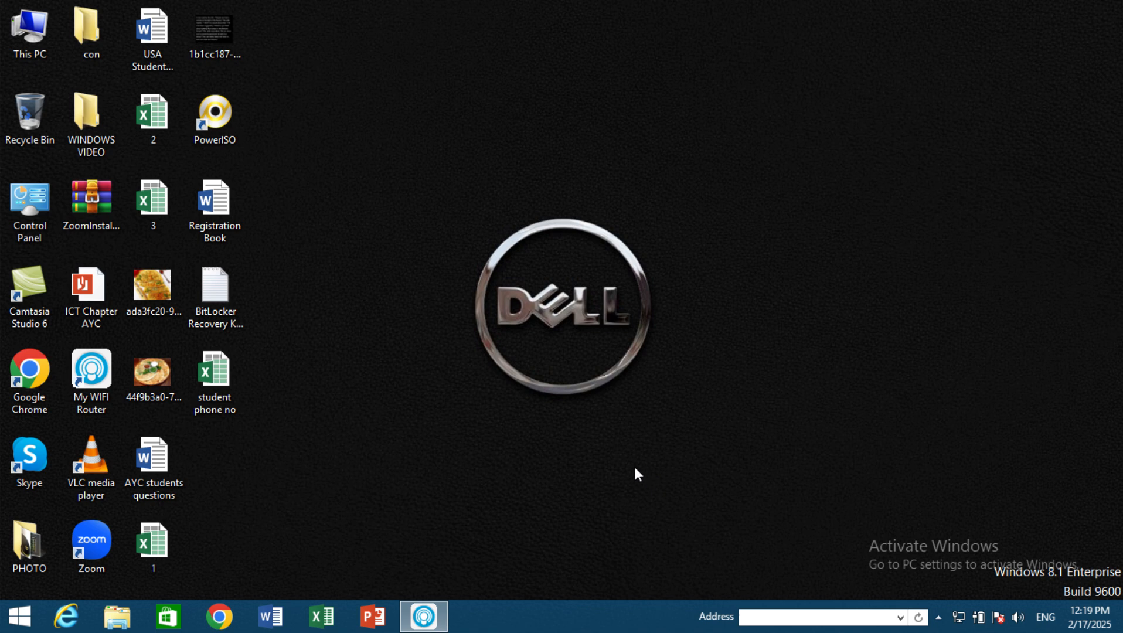
pyautogui.press('super+r')
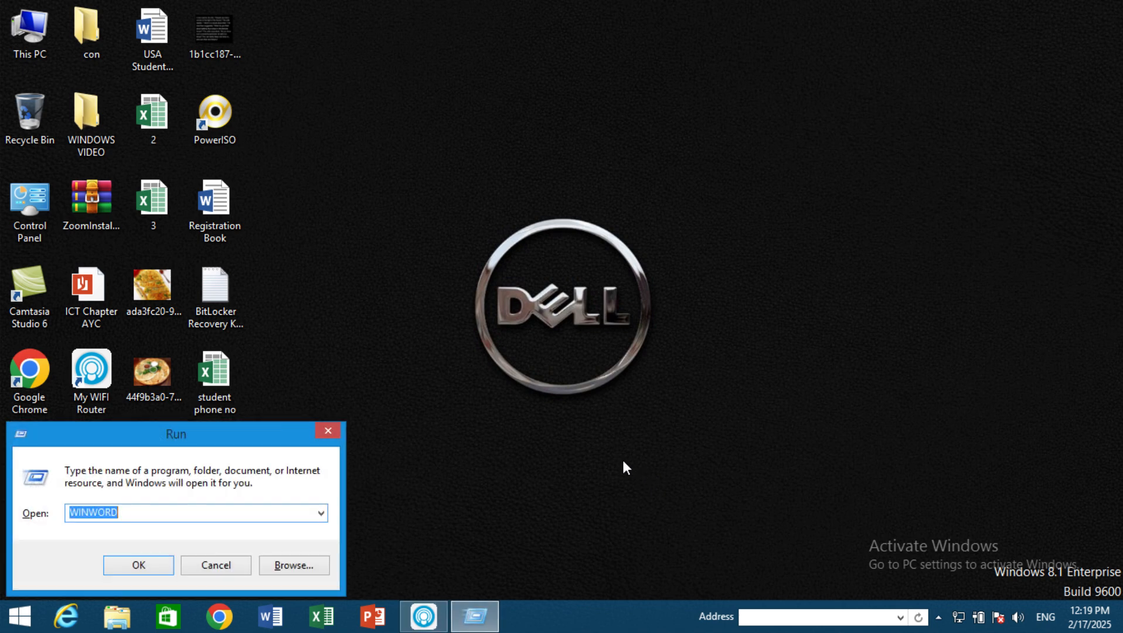
pyautogui.write('OSK')
pyautogui.press('Return')
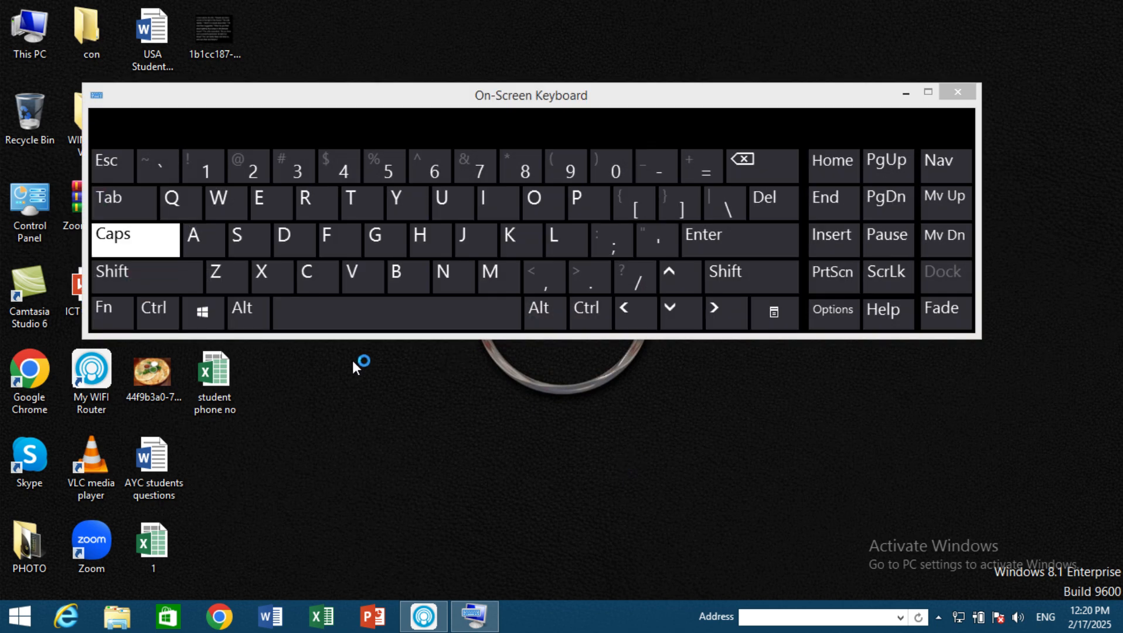
# Step: Turn off Caps Lock on the On-Screen Keyboard and launch Word with its Ctrl + Alt + W shortcut key
pyautogui.click(129, 251)
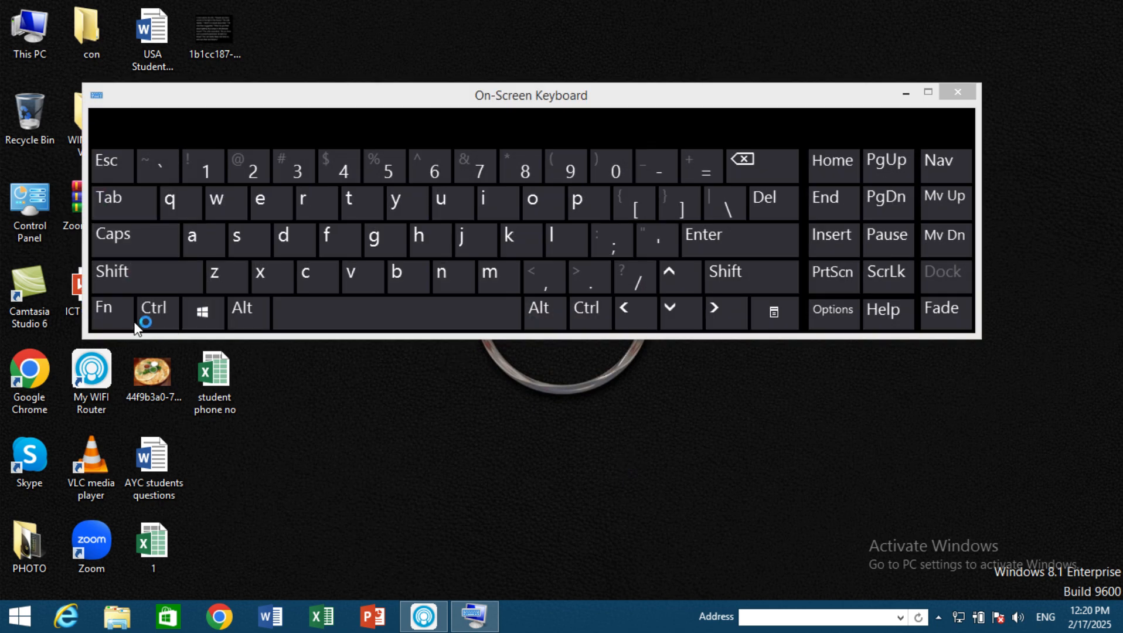
pyautogui.click(157, 314)
pyautogui.click(245, 315)
pyautogui.click(226, 202)
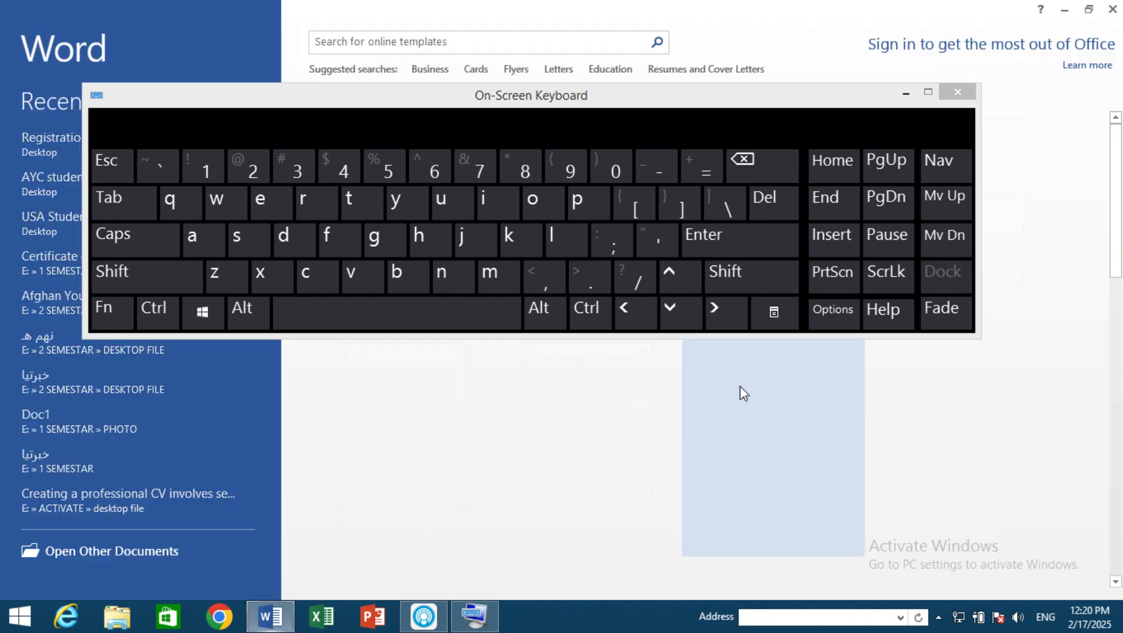
# Step: Close the On-Screen Keyboard, the Office Activation Wizard and Word
pyautogui.click(957, 92)
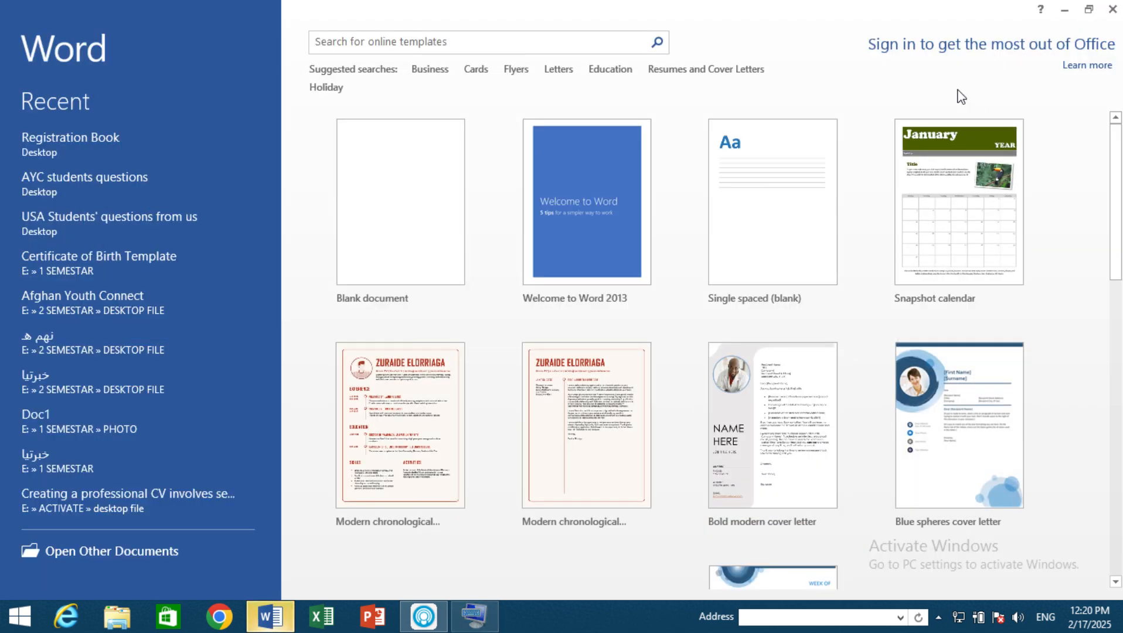
pyautogui.click(459, 233)
pyautogui.click(750, 120)
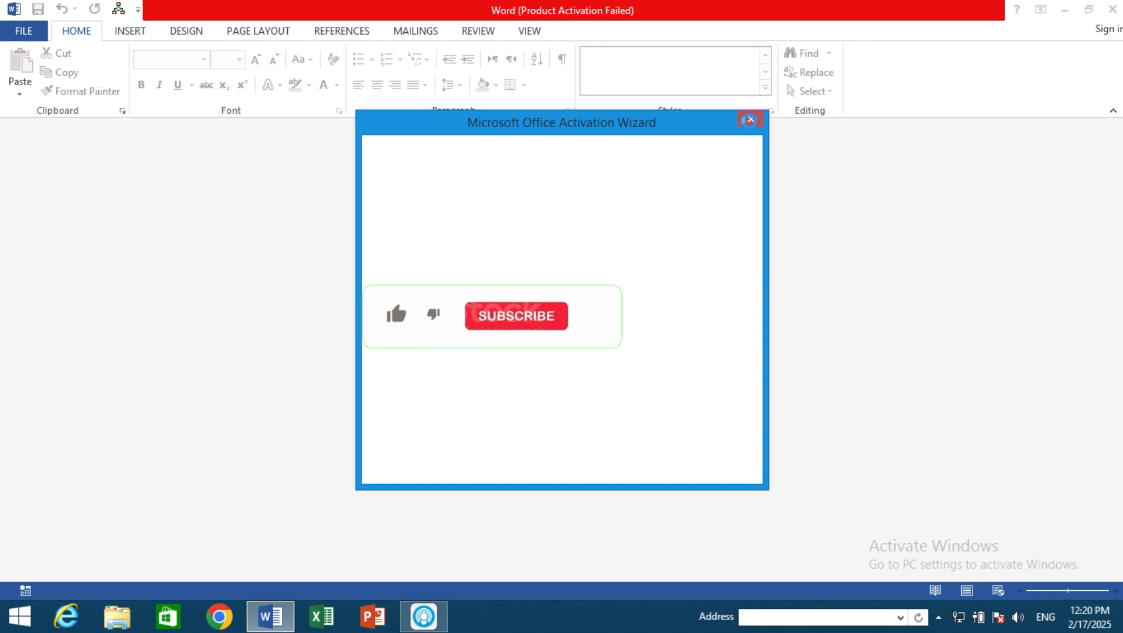
pyautogui.click(579, 346)
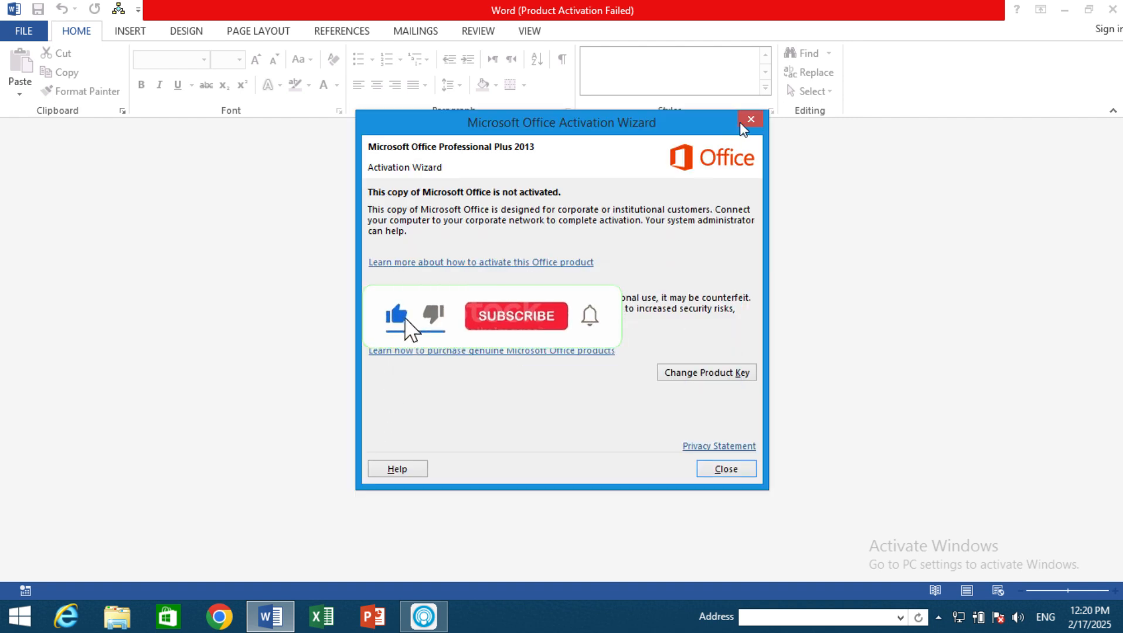
pyautogui.click(752, 119)
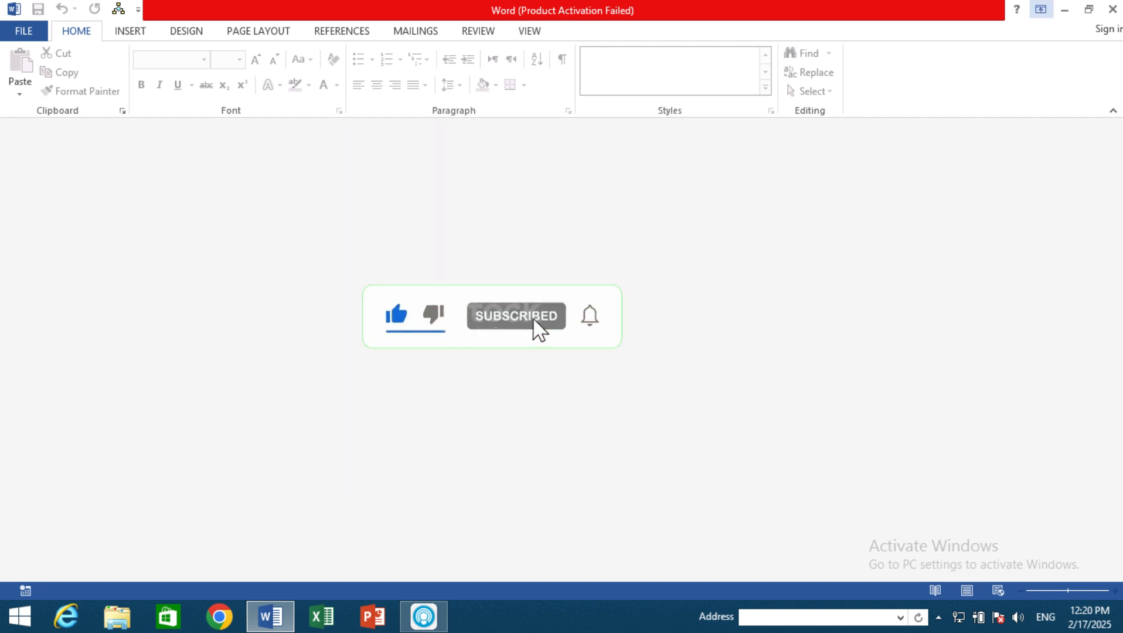
pyautogui.click(1112, 8)
# Step: Open Notepad through the Run dialog and write the line "start winword"
pyautogui.press('super+r')
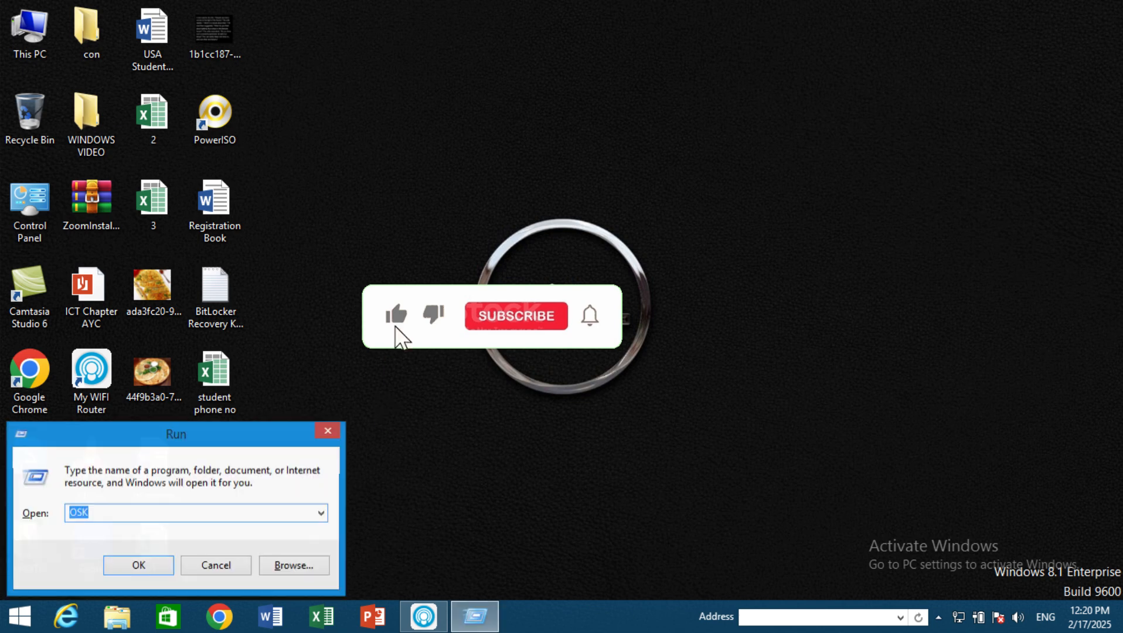
pyautogui.write('note')
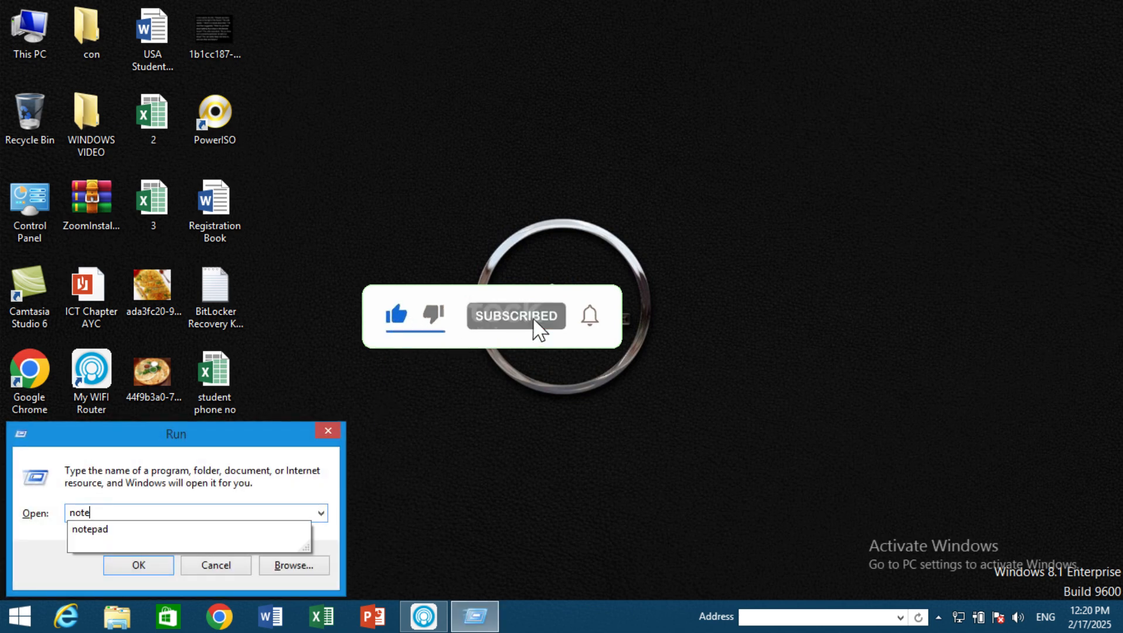
pyautogui.press('Down')
pyautogui.press('Return')
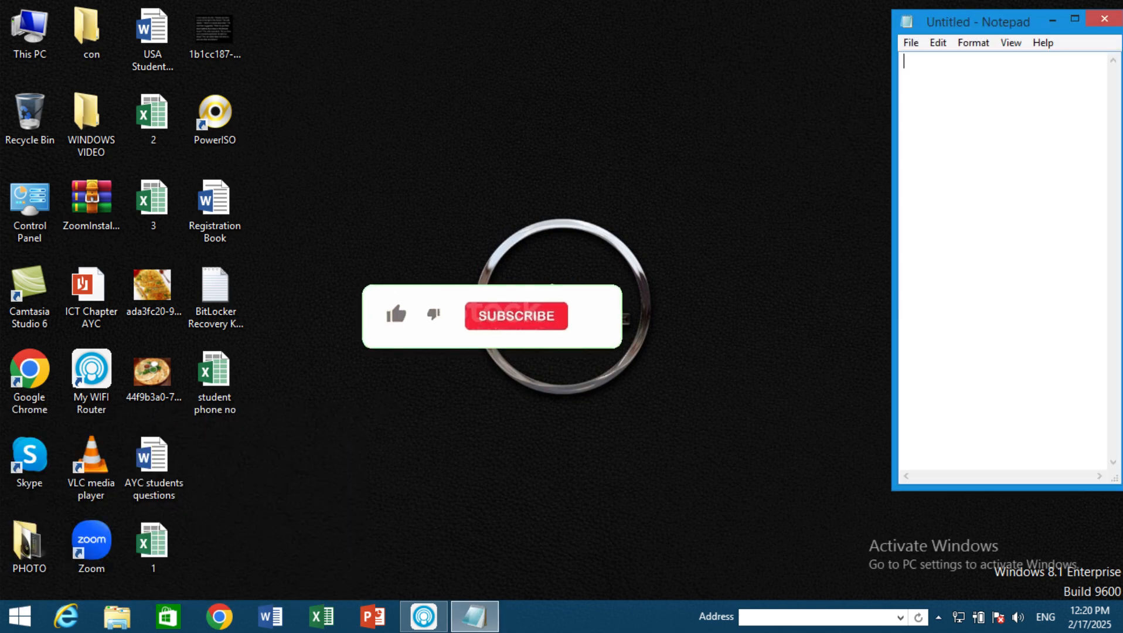
pyautogui.write('start')
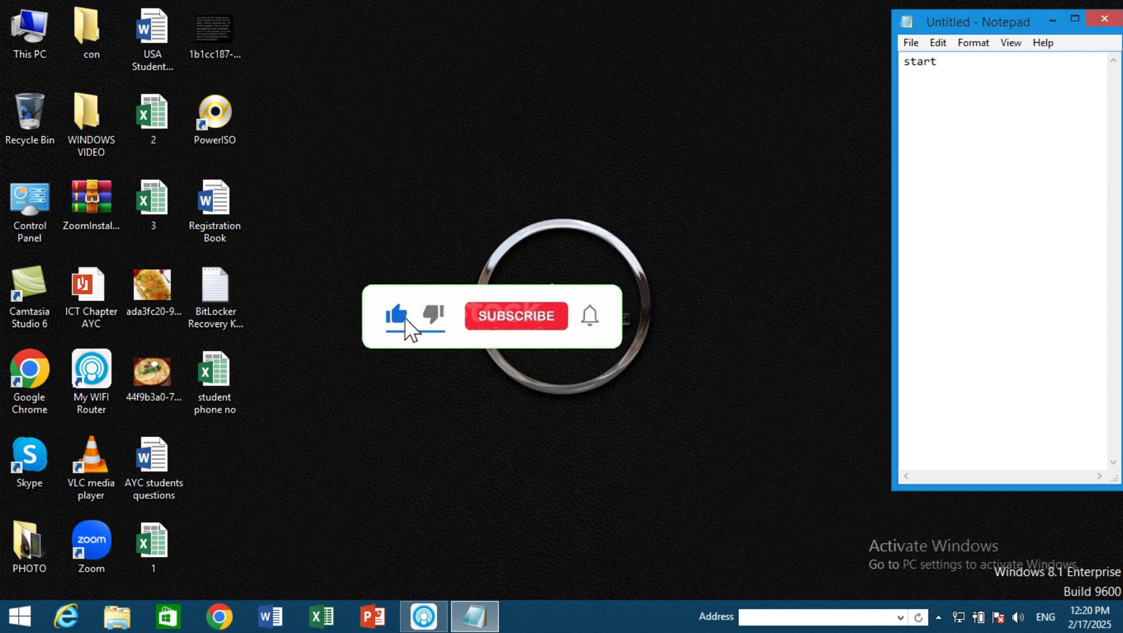
pyautogui.write(' win')
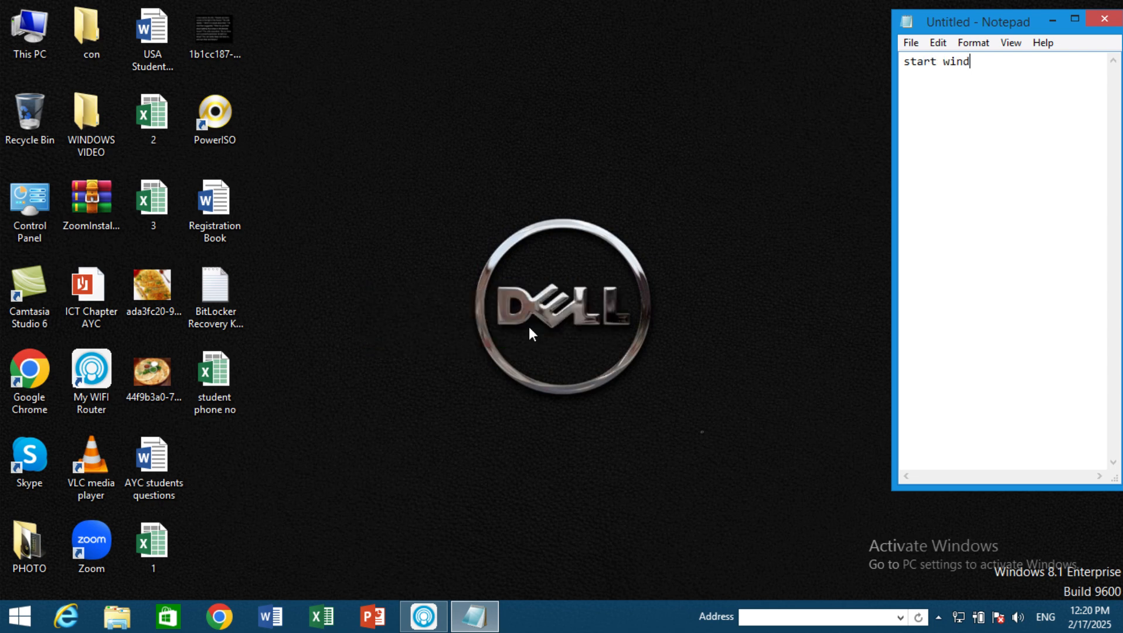
pyautogui.write('word')
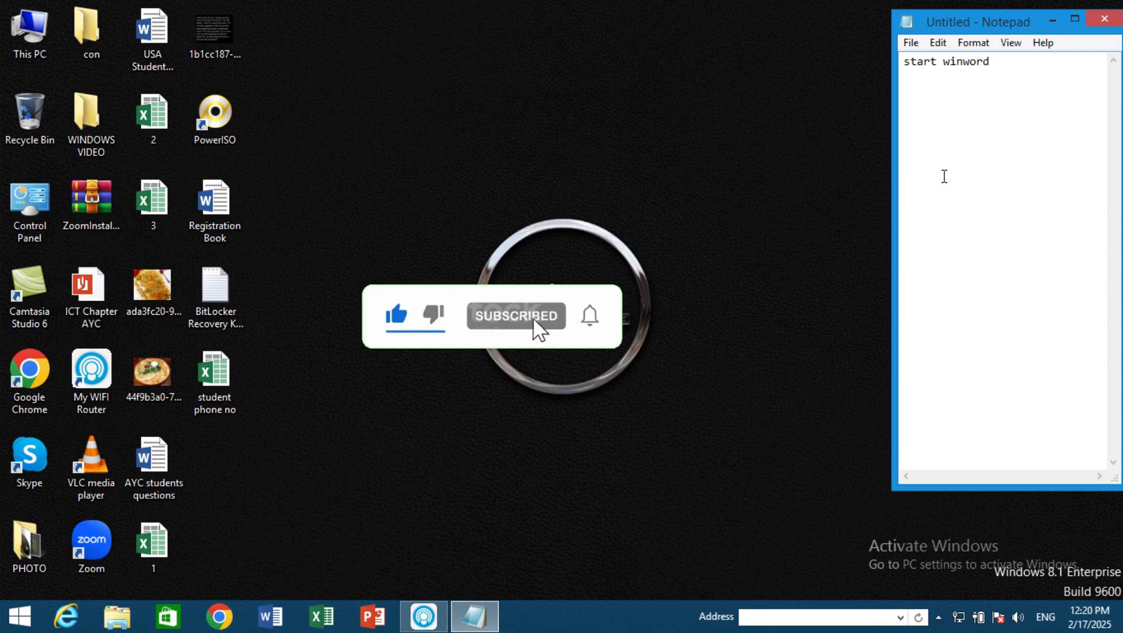
# Step: Save the Notepad file to the Desktop as dgd.bat
pyautogui.hotkey('ctrl', 's')
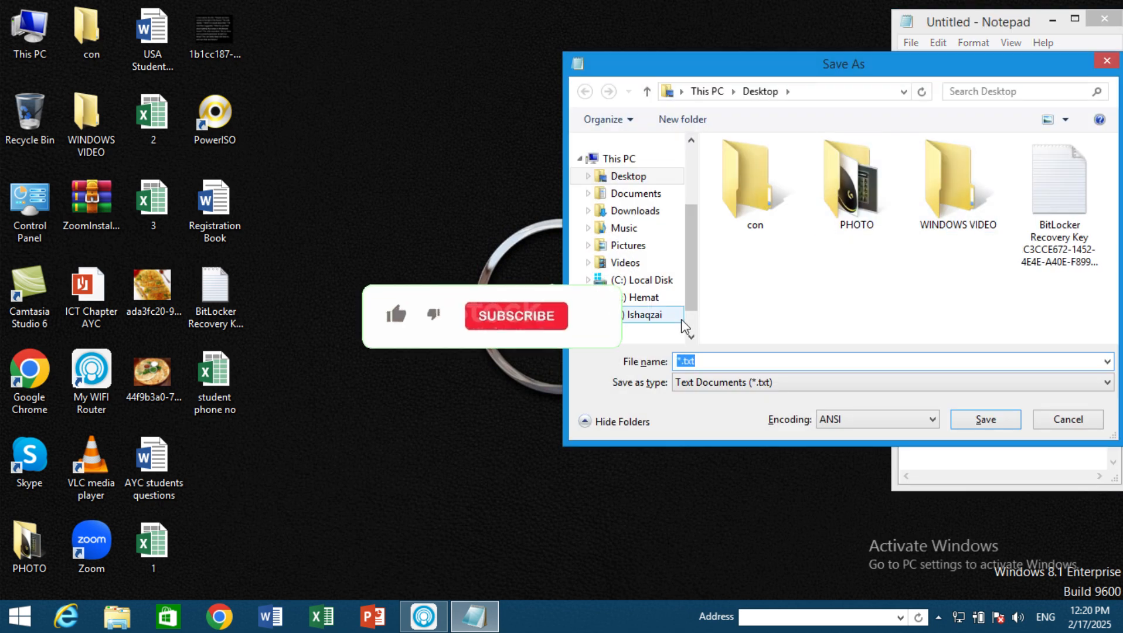
pyautogui.write('dgd')
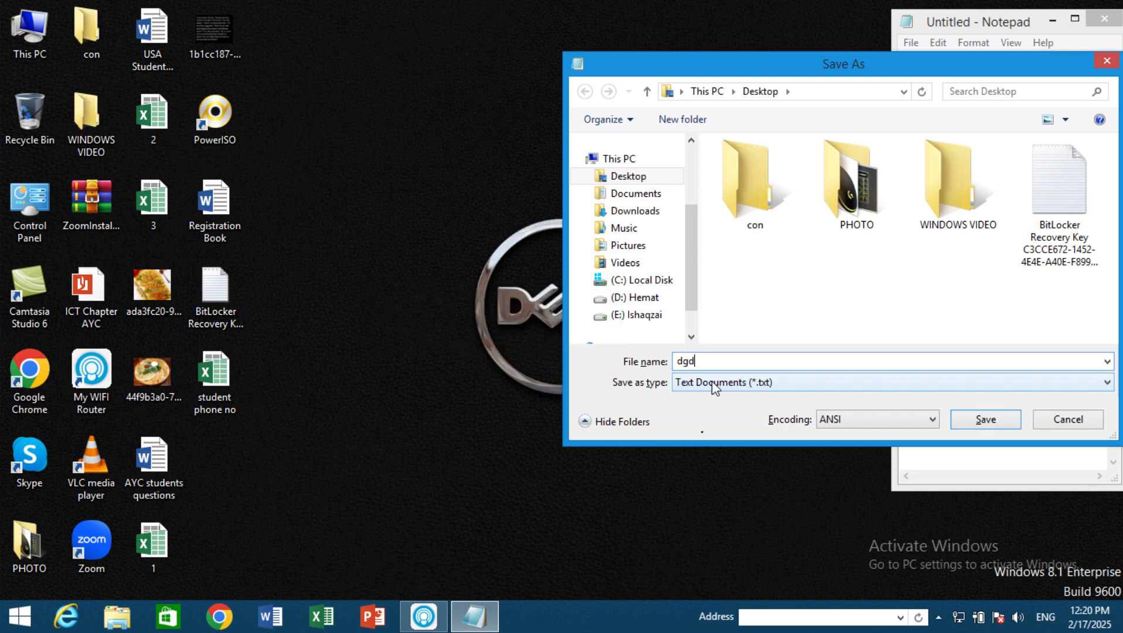
pyautogui.write('.bat')
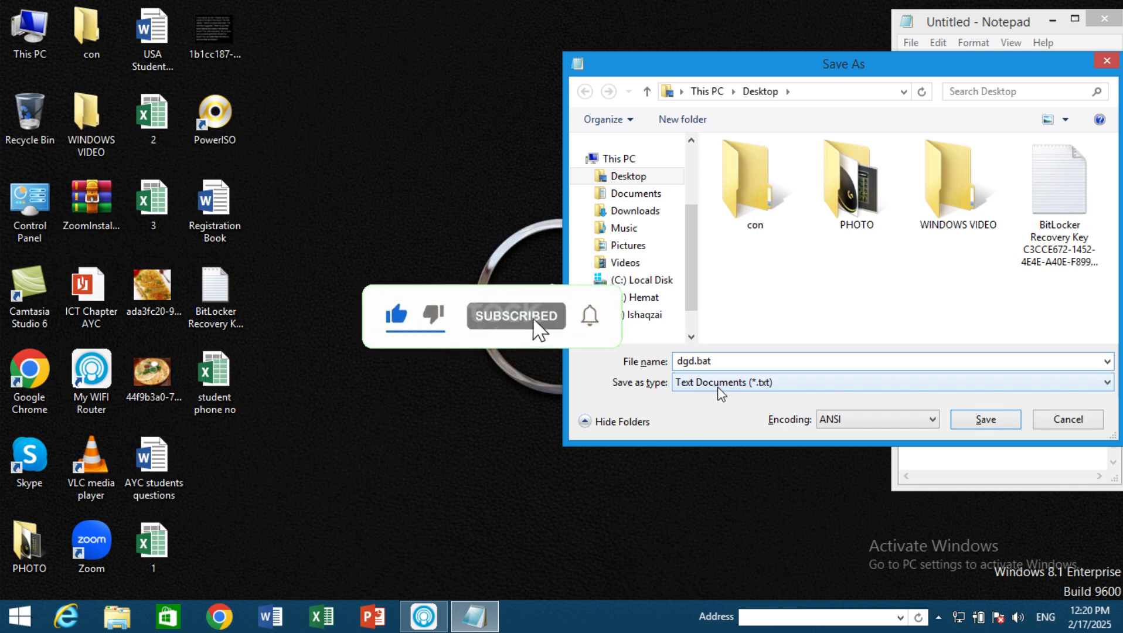
pyautogui.click(986, 419)
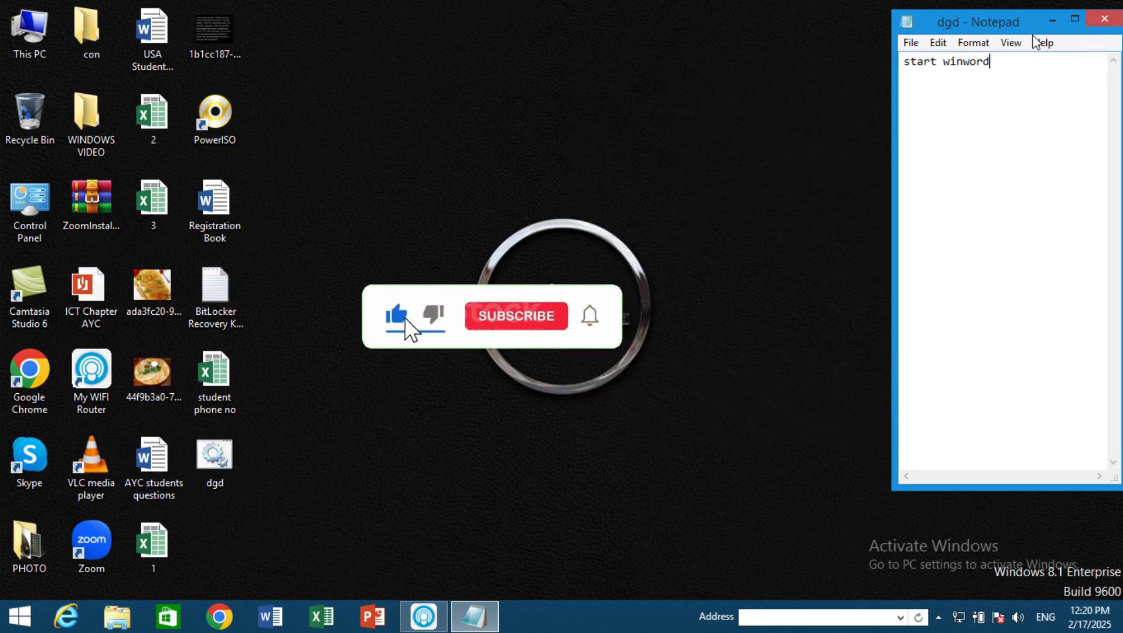
# Step: Close Notepad, then launch Word by running the dgd batch file on the desktop and dismiss the Office Activation Wizard
pyautogui.hotkey('alt', 'F4')
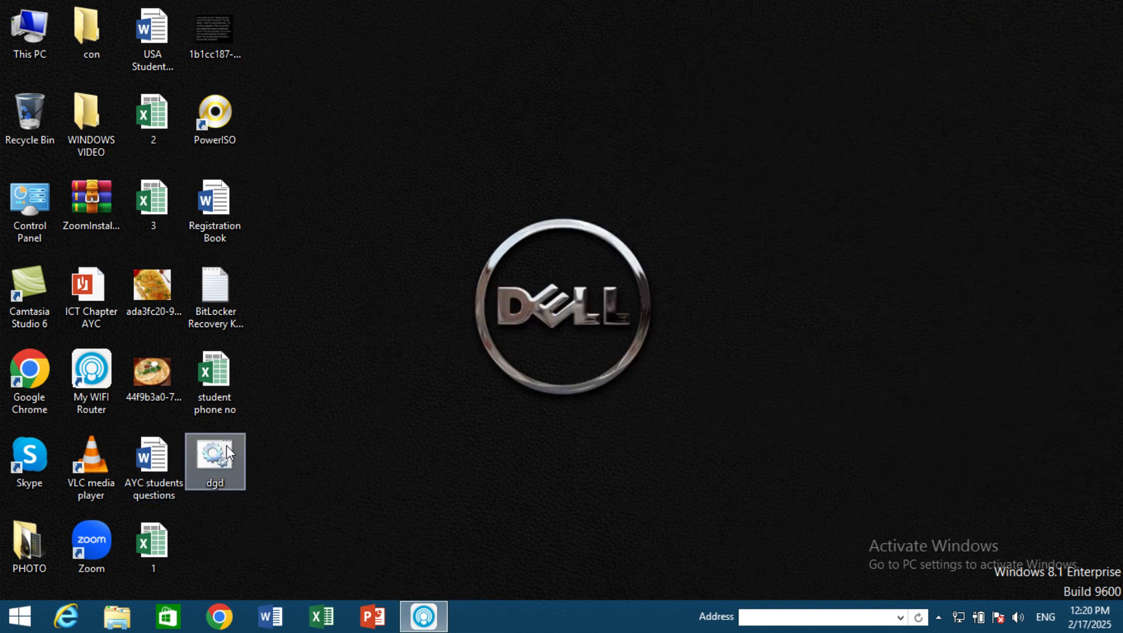
pyautogui.doubleClick(226, 445)
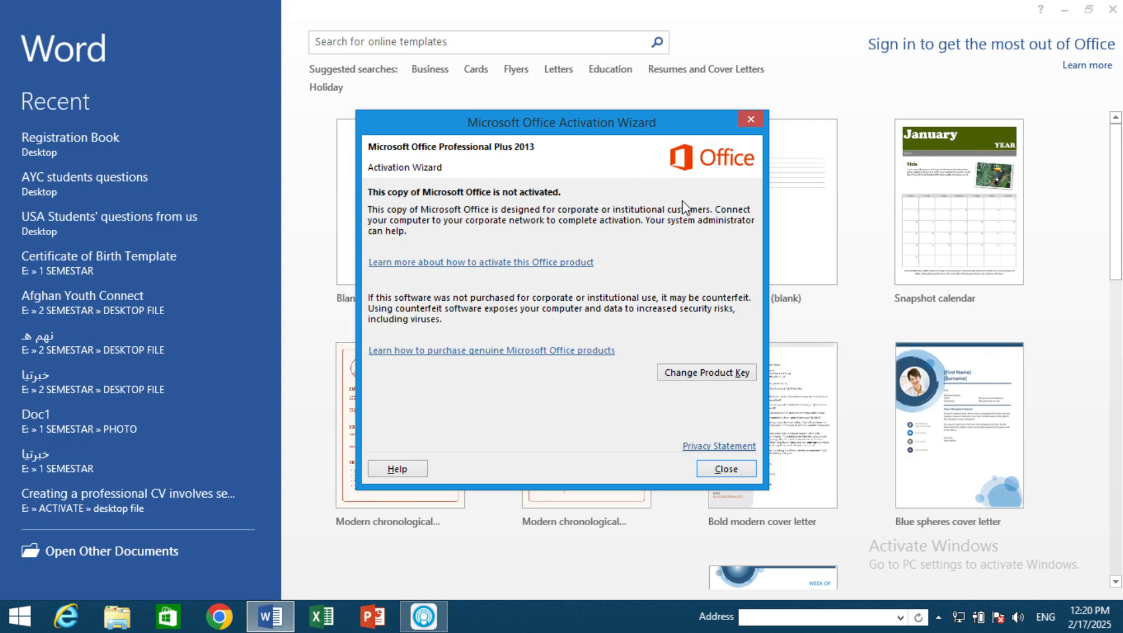
pyautogui.click(750, 119)
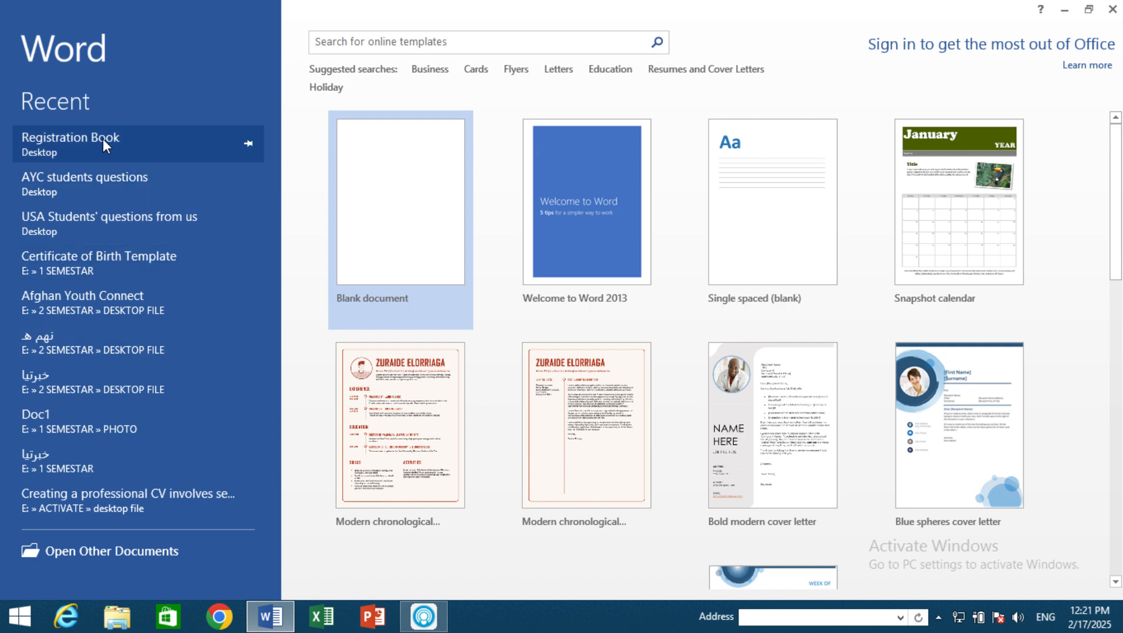
# Step: Pin Registration Book in Word's list of recent documents and unpin it again
pyautogui.click(248, 143)
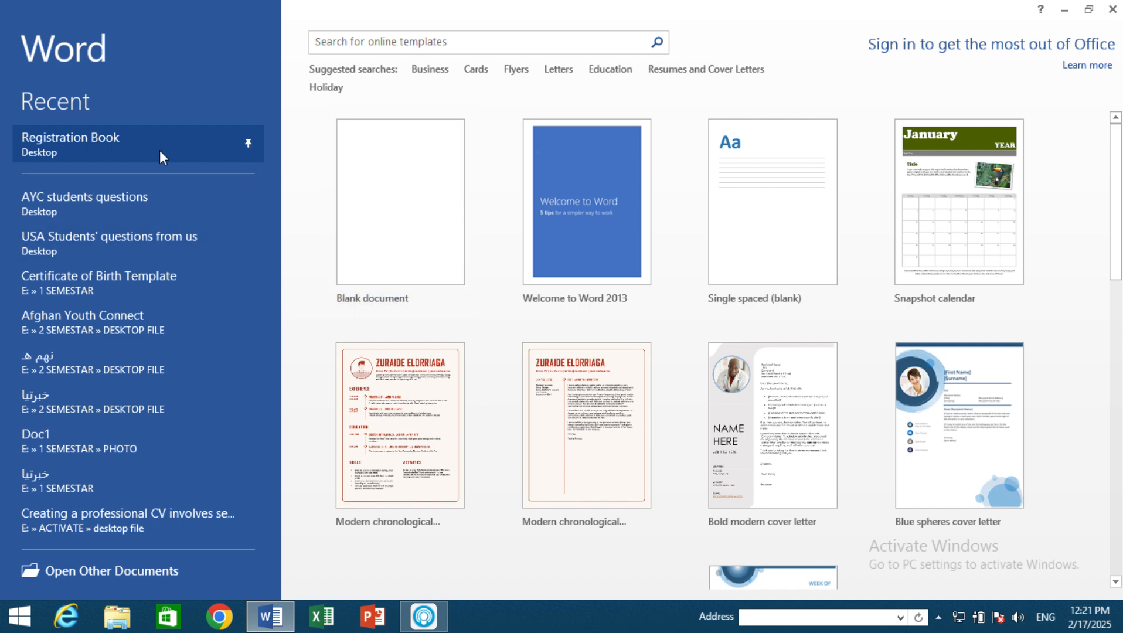
pyautogui.click(249, 143)
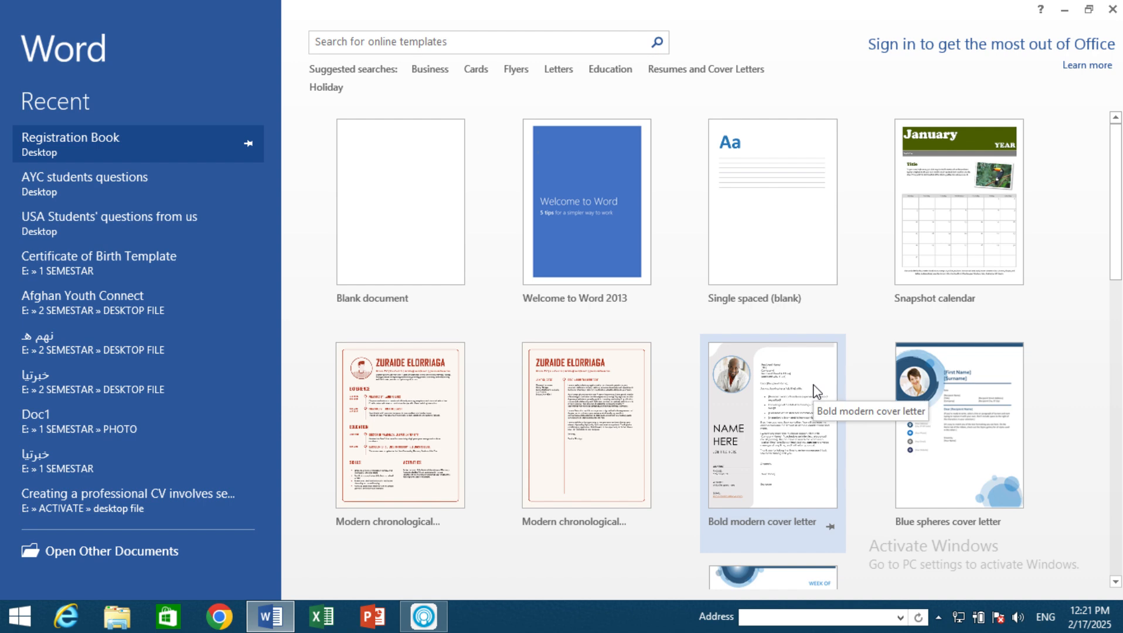
# Step: Browse the templates on Word's start screen and create a blank document
pyautogui.scroll(-3, 815, 389)
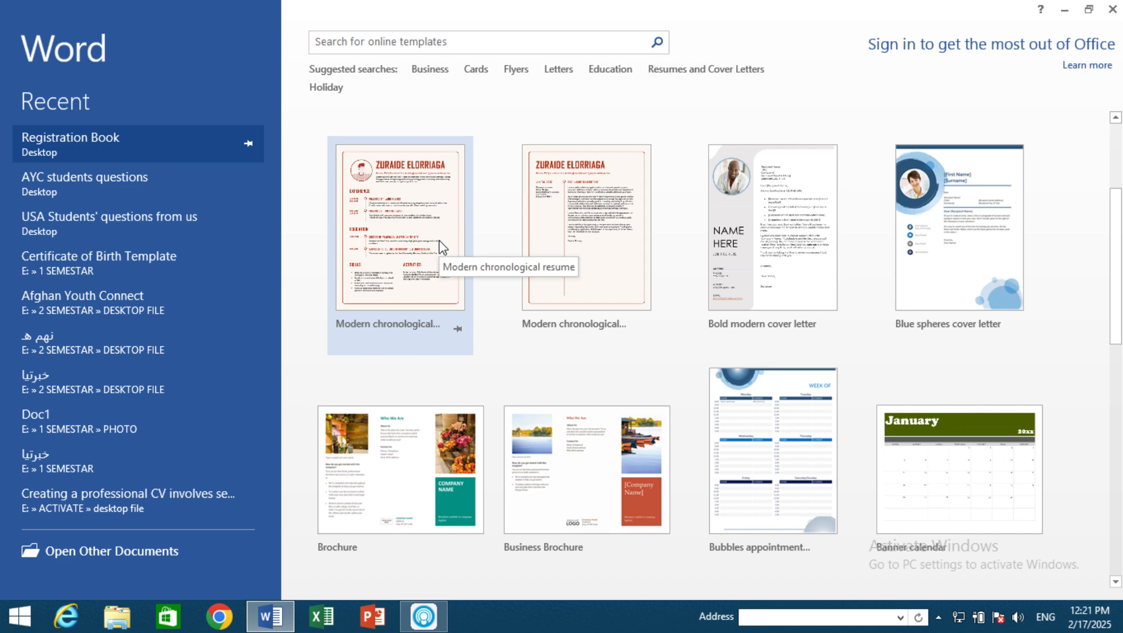
pyautogui.scroll(-3, 596, 287)
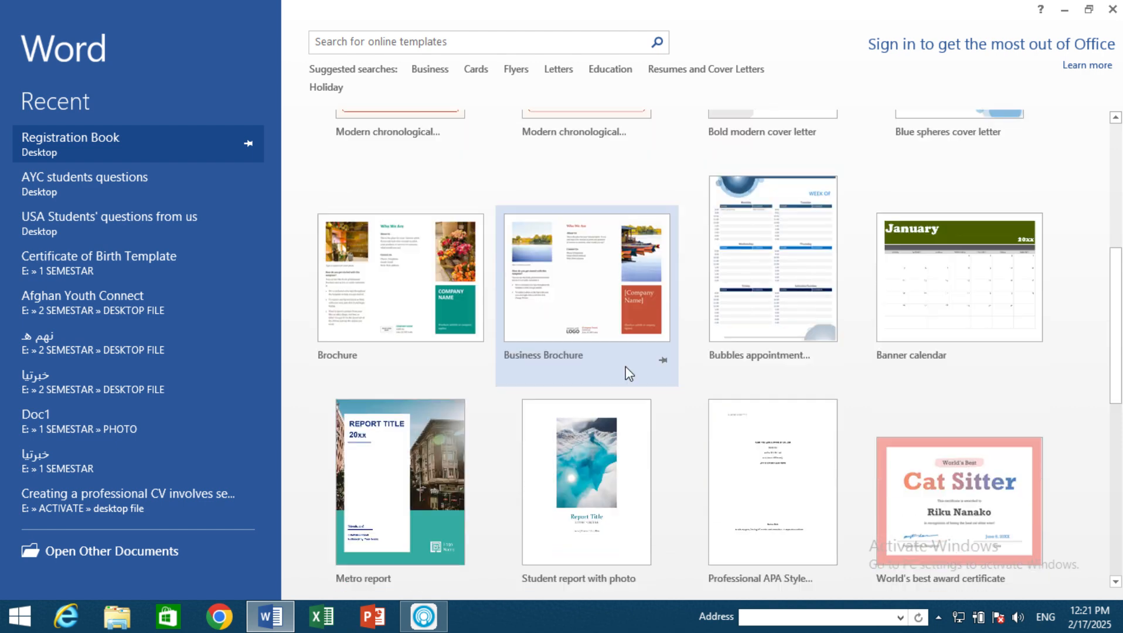
pyautogui.scroll(2, 628, 373)
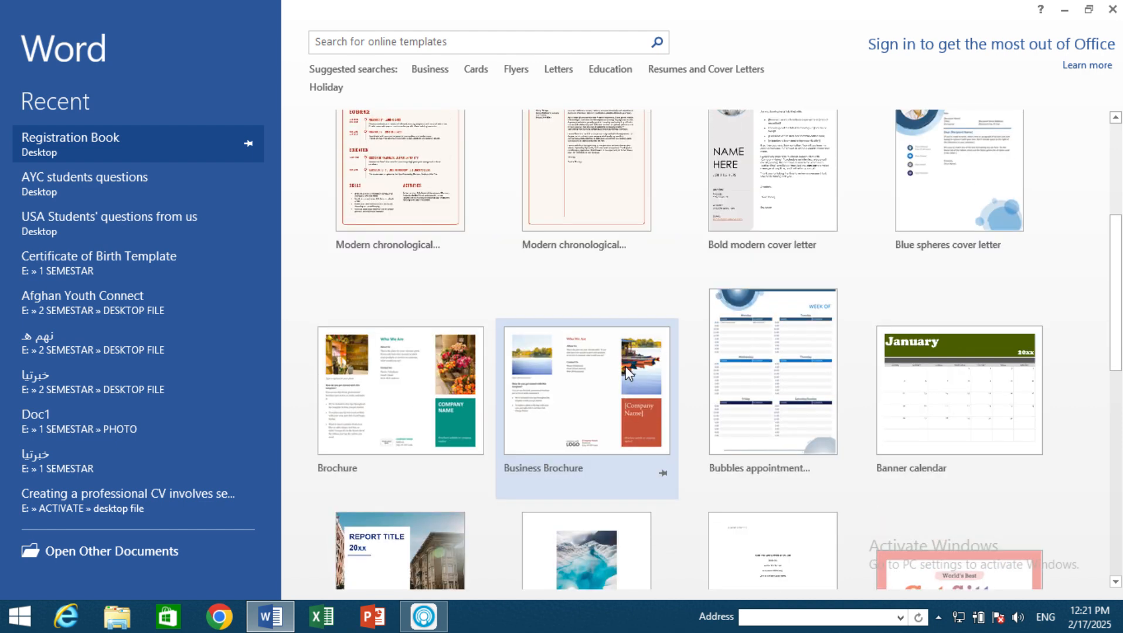
pyautogui.scroll(2, 720, 449)
pyautogui.scroll(2, 720, 448)
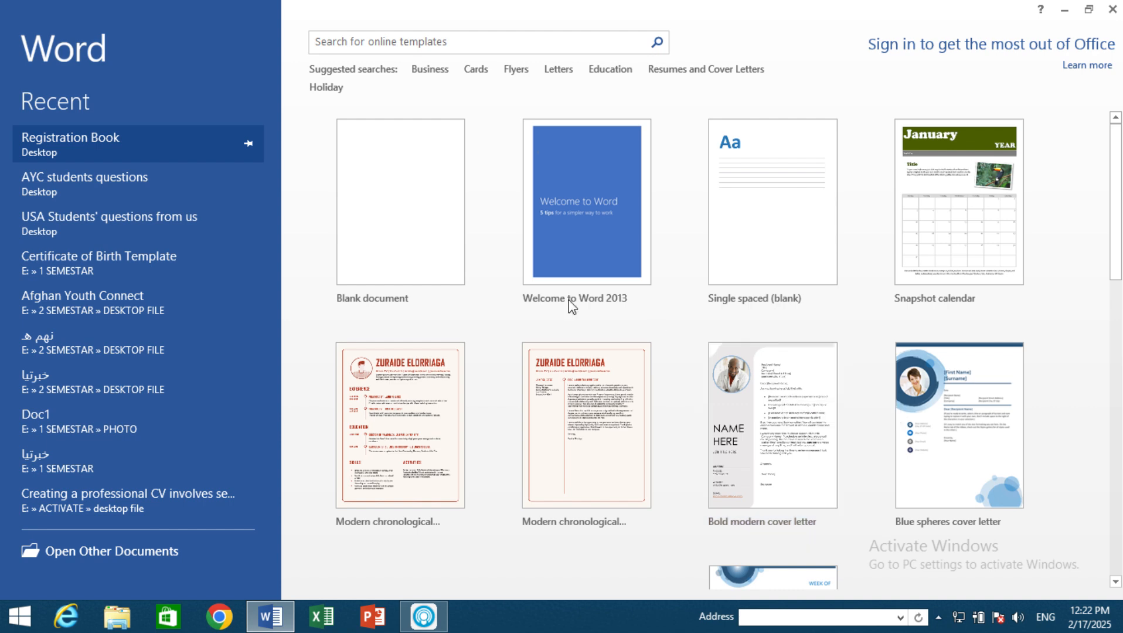
pyautogui.click(388, 194)
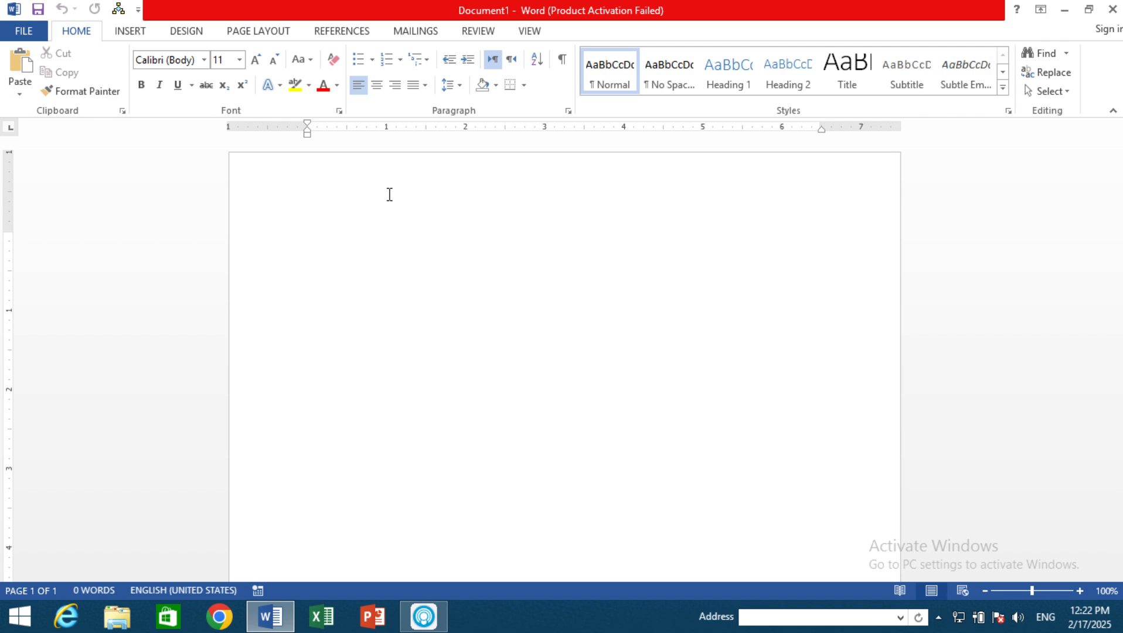
# Step: Insert page breaks until the document has 12 pages and put the cursor back on the first page
pyautogui.hotkey('ctrl', 'Return')
pyautogui.hotkey('ctrl', 'Return')
pyautogui.hotkey('ctrl', 'Return')
pyautogui.hotkey('ctrl', 'Return')
pyautogui.hotkey('ctrl', 'Return')
pyautogui.hotkey('ctrl', 'Return')
pyautogui.hotkey('ctrl', 'Return')
pyautogui.hotkey('ctrl', 'Return')
pyautogui.hotkey('ctrl', 'Return')
pyautogui.hotkey('ctrl', 'Return')
pyautogui.hotkey('ctrl', 'Return')
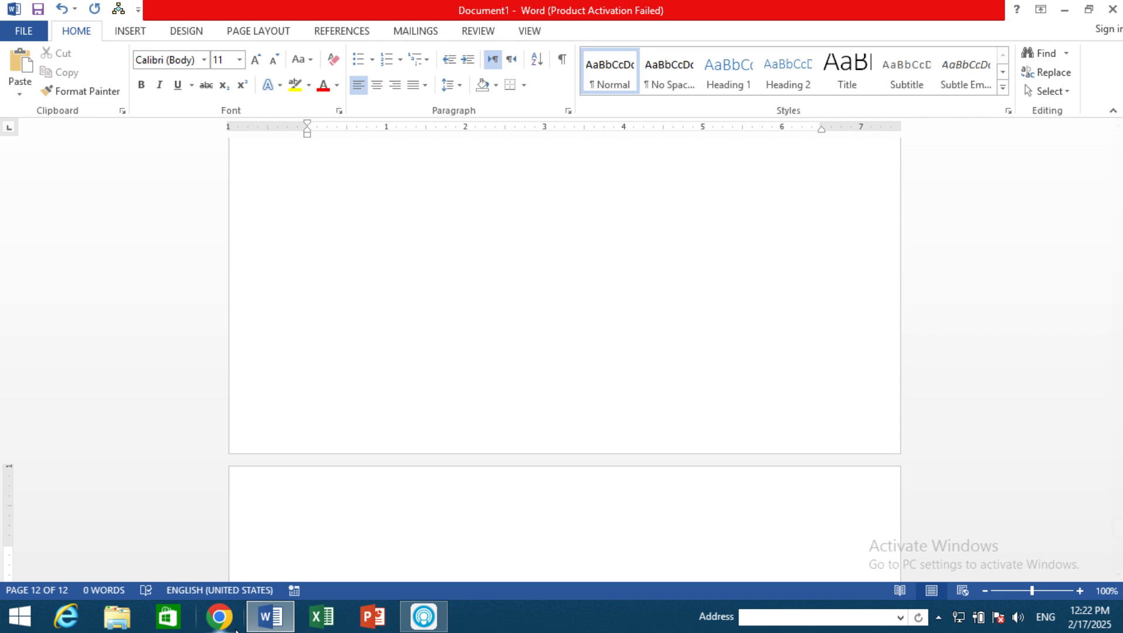
pyautogui.moveTo(273, 618)
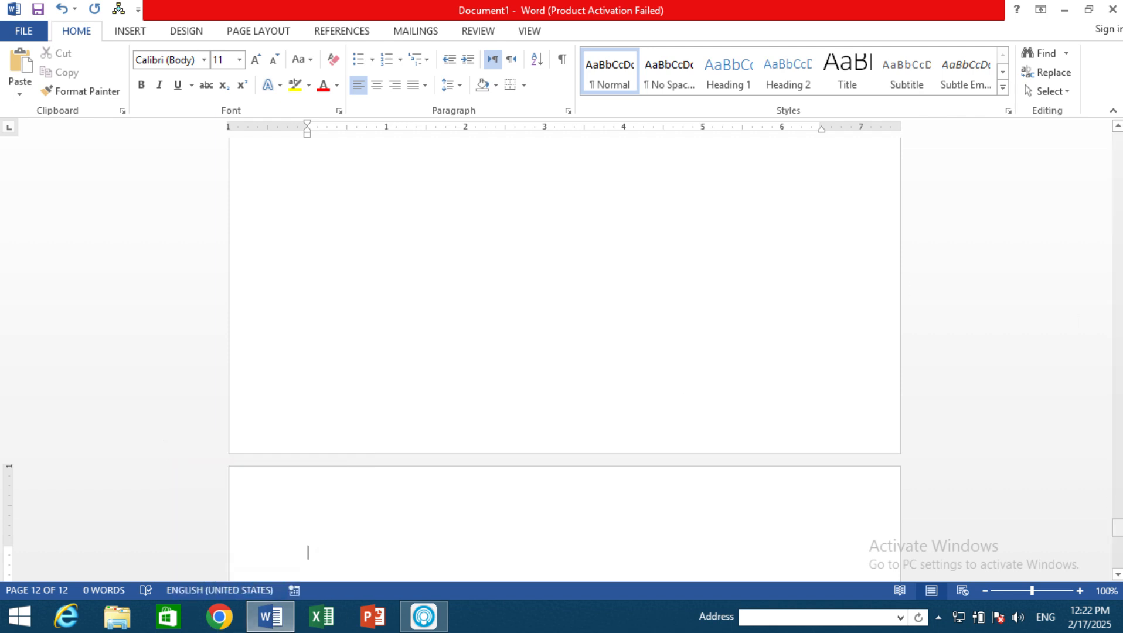
pyautogui.moveTo(1117, 527); pyautogui.dragTo(1117, 141)
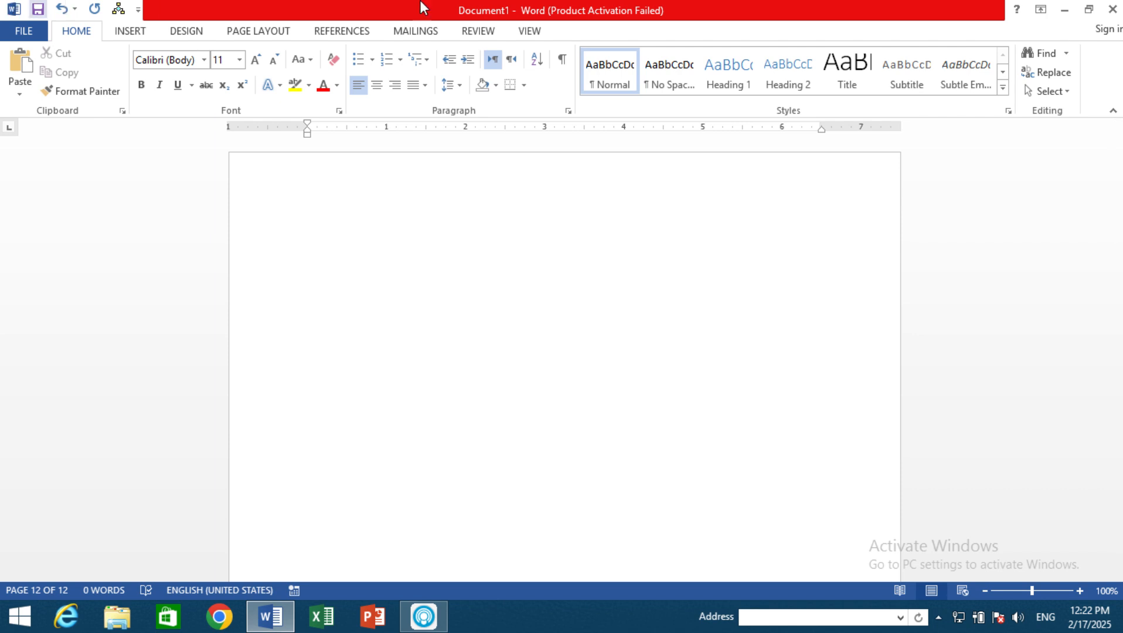
pyautogui.click(565, 263)
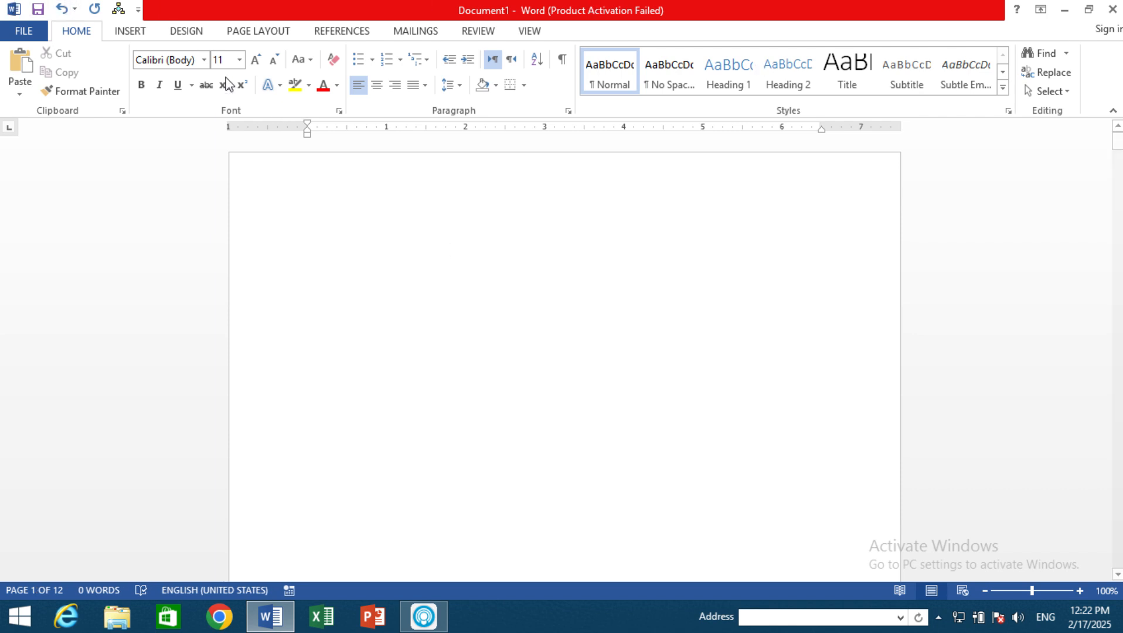
# Step: Create another blank document and enter "TITTLE BAR" as its first line, followed by a new line
pyautogui.click(141, 33)
pyautogui.hotkey('ctrl', 'n')
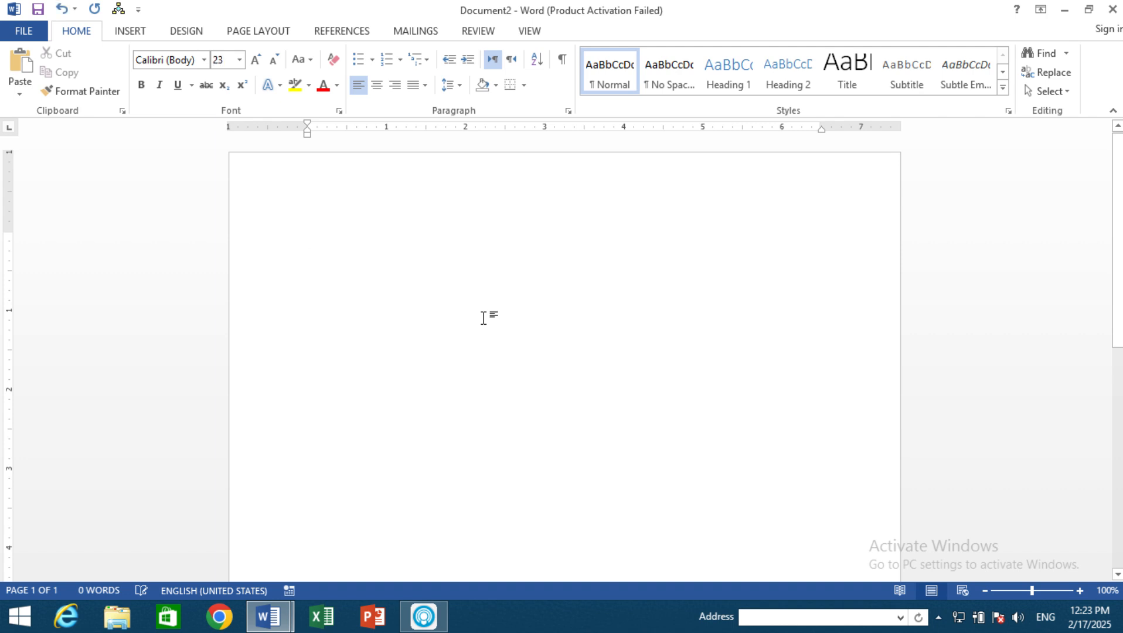
pyautogui.write('tit')
pyautogui.press('BackSpace')
pyautogui.press('BackSpace')
pyautogui.press('BackSpace')
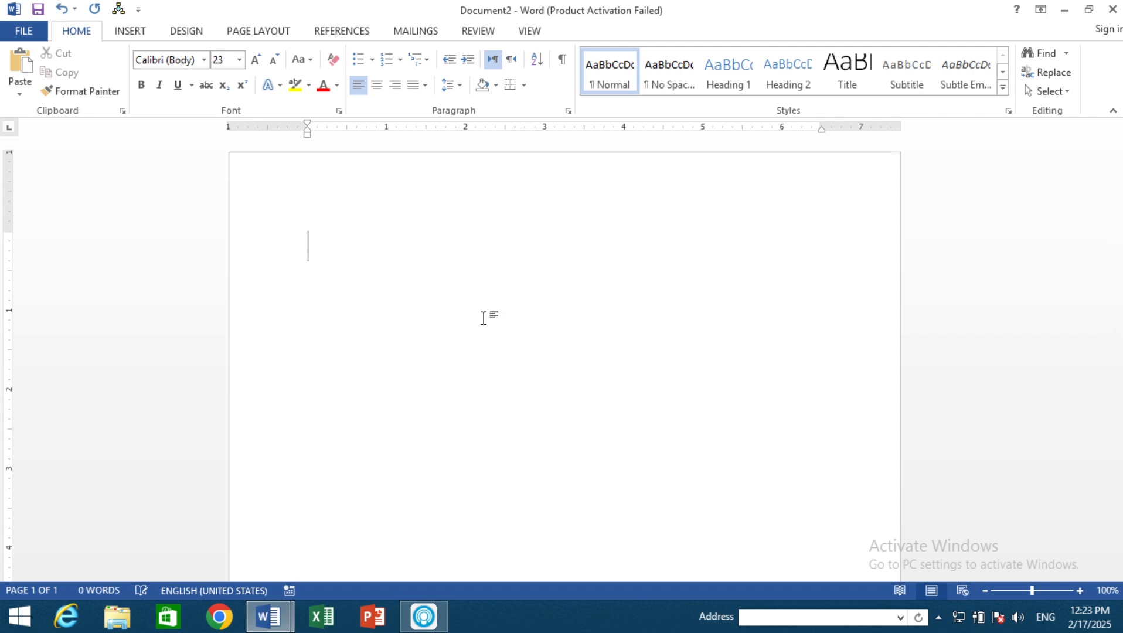
pyautogui.write('TITTLE')
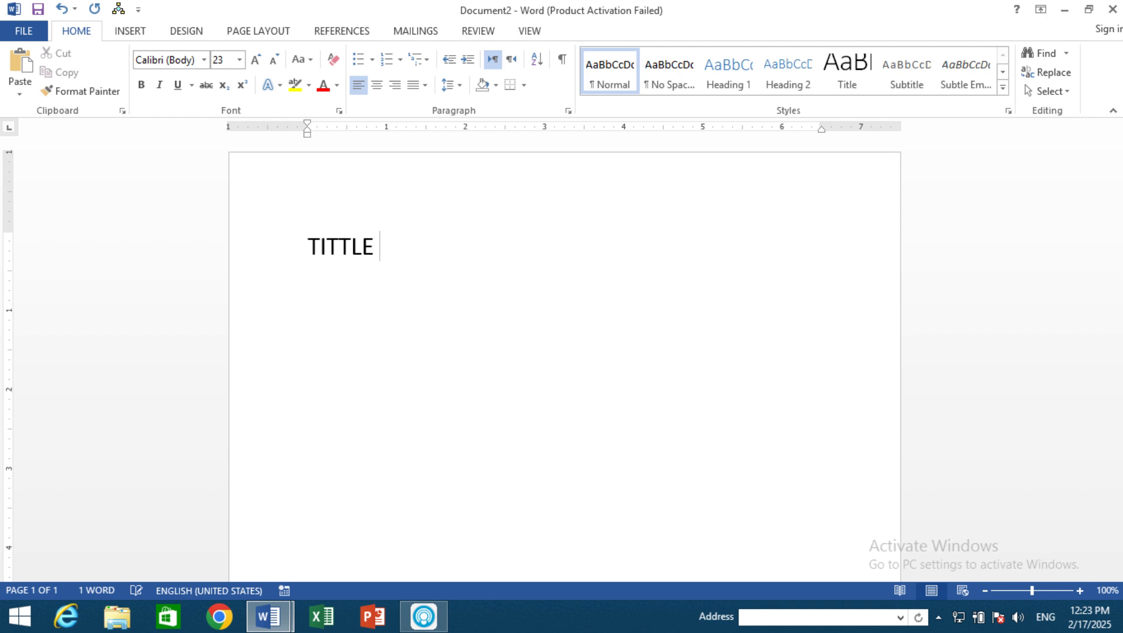
pyautogui.write(' BAR')
pyautogui.press('Return')
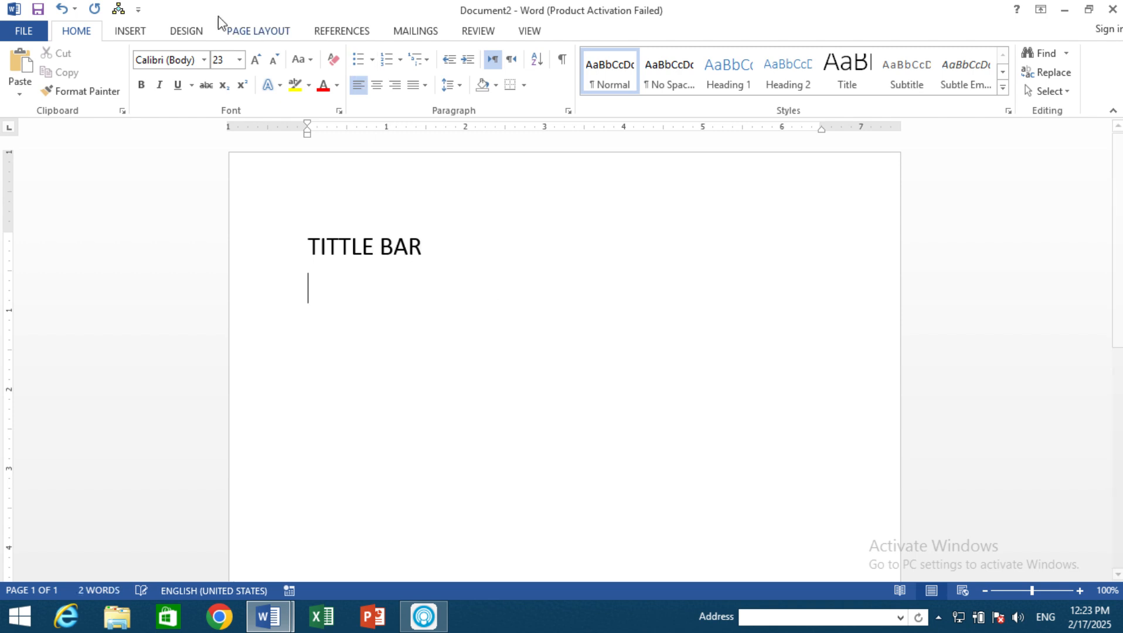
# Step: Insert a screen clipping of Document1's red title bar below the TITTLE BAR line, then return the cursor to that line
pyautogui.click(130, 30)
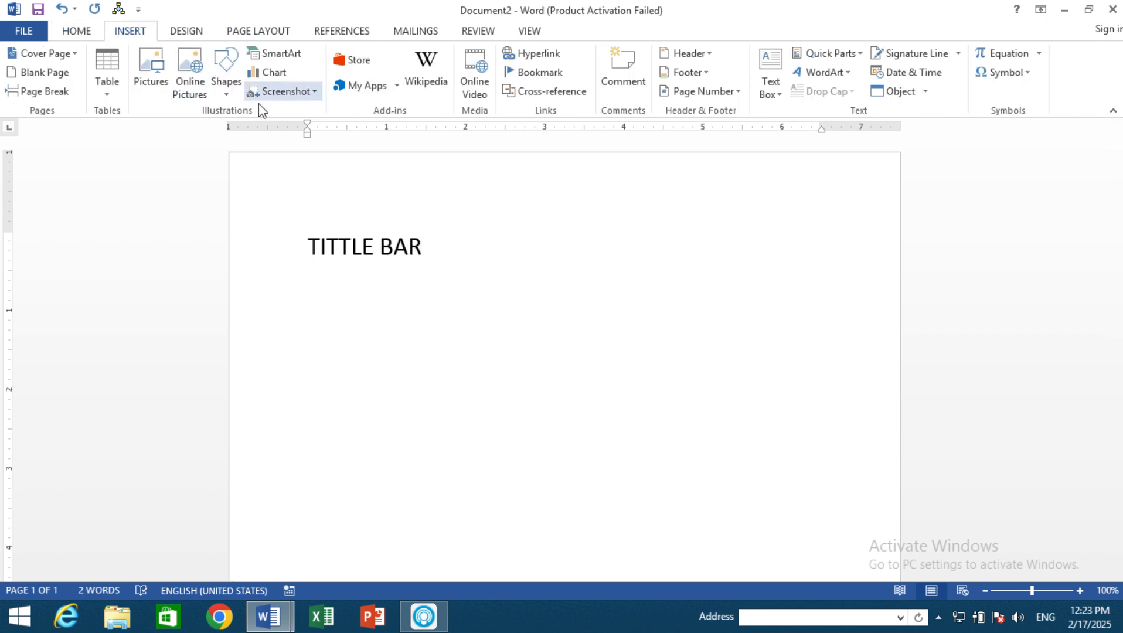
pyautogui.click(304, 92)
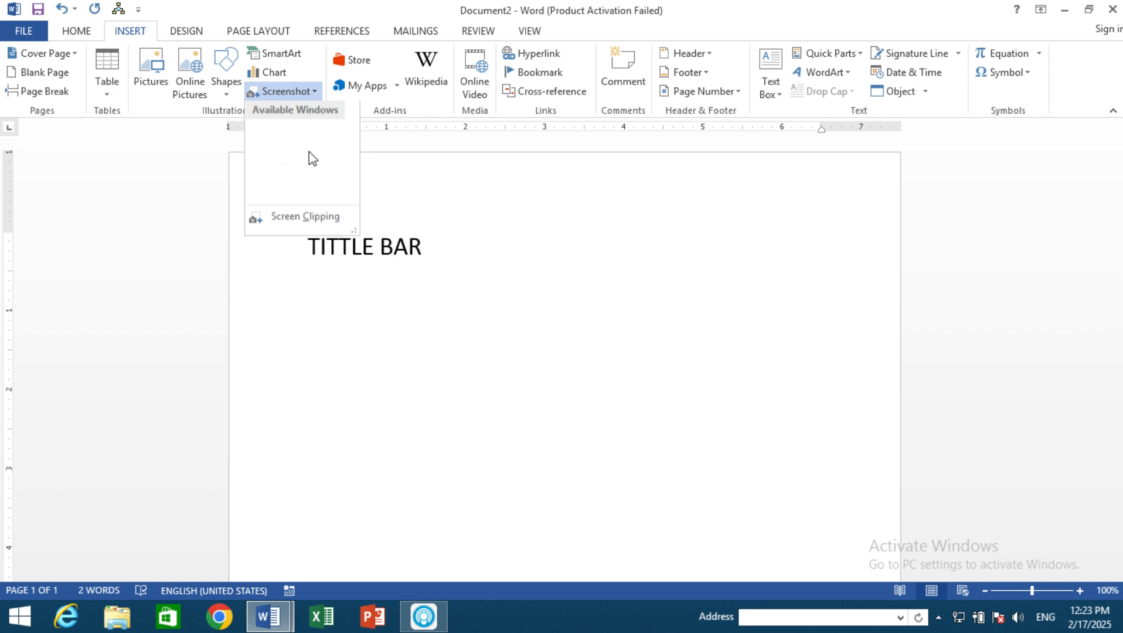
pyautogui.click(302, 214)
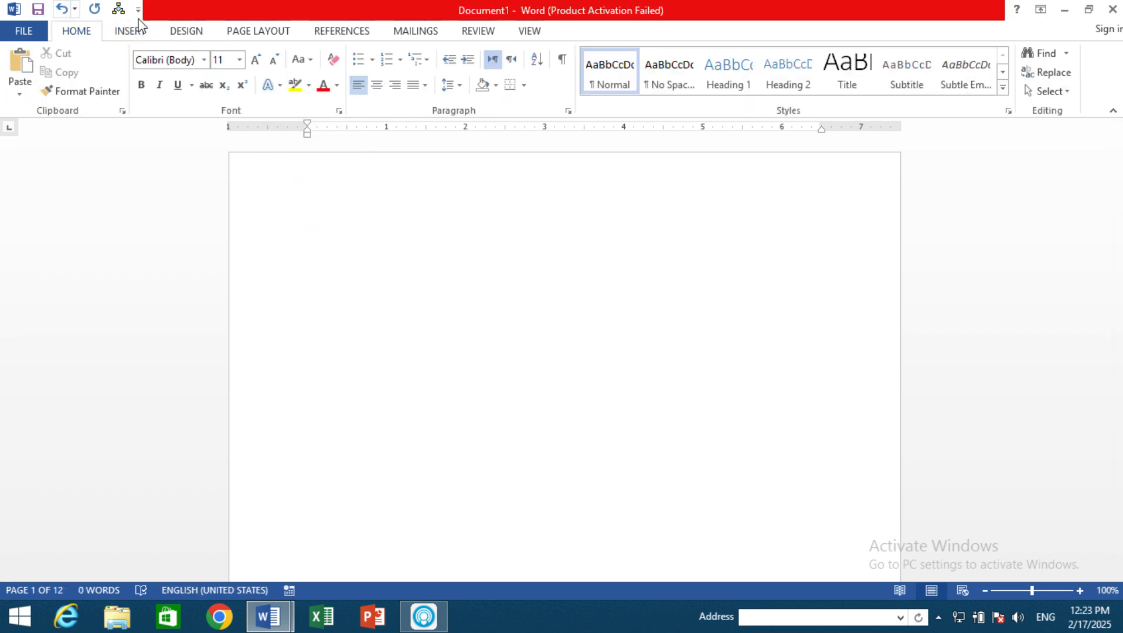
pyautogui.moveTo(146, 0); pyautogui.dragTo(1006, 22)
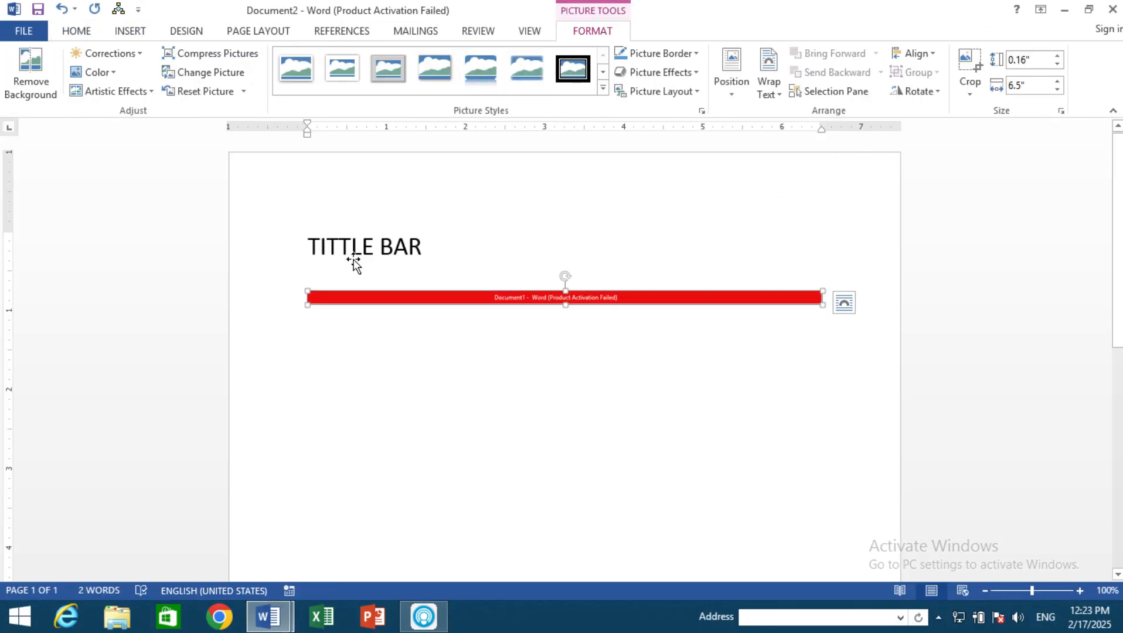
pyautogui.doubleClick(516, 225)
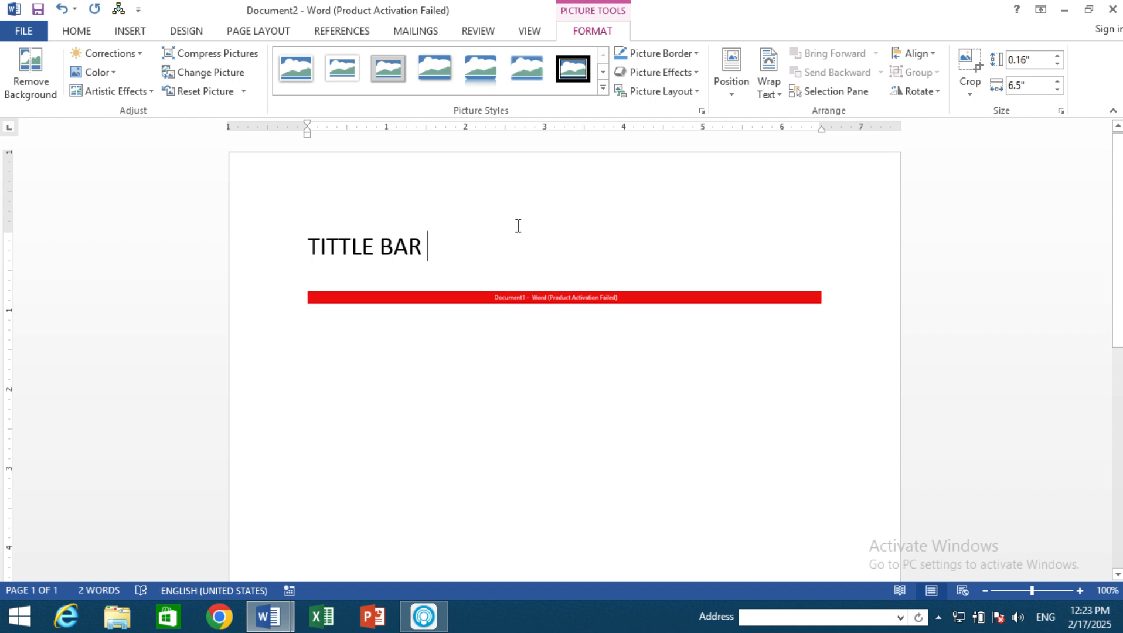
pyautogui.doubleClick(385, 253)
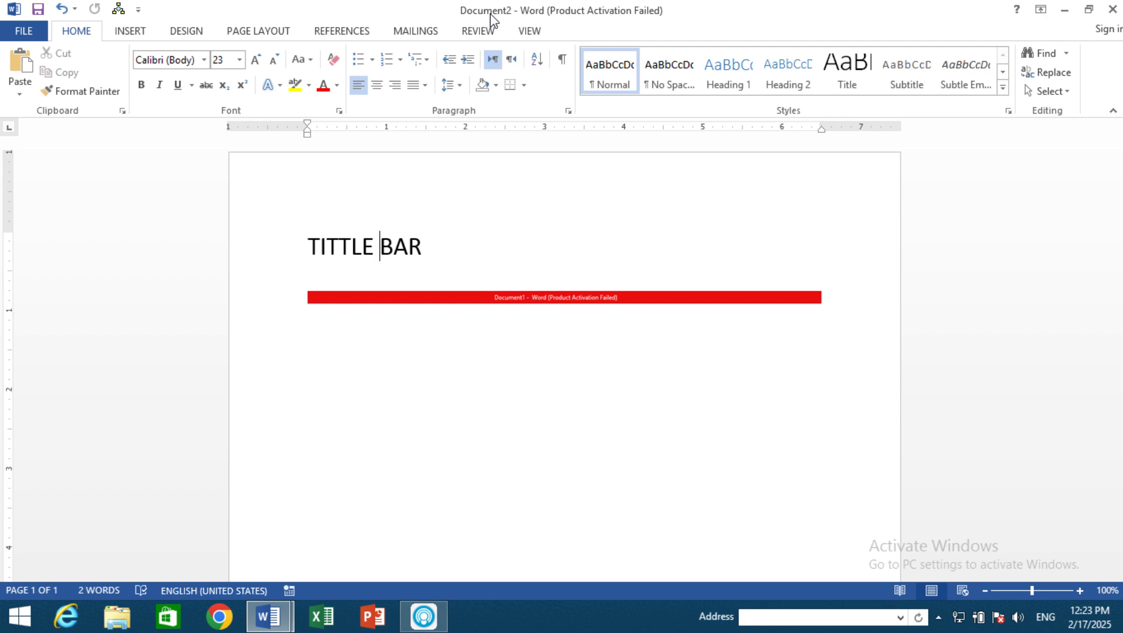
# Step: Save the document to the Desktop folder as a Word document named 123
pyautogui.hotkey('ctrl', 's')
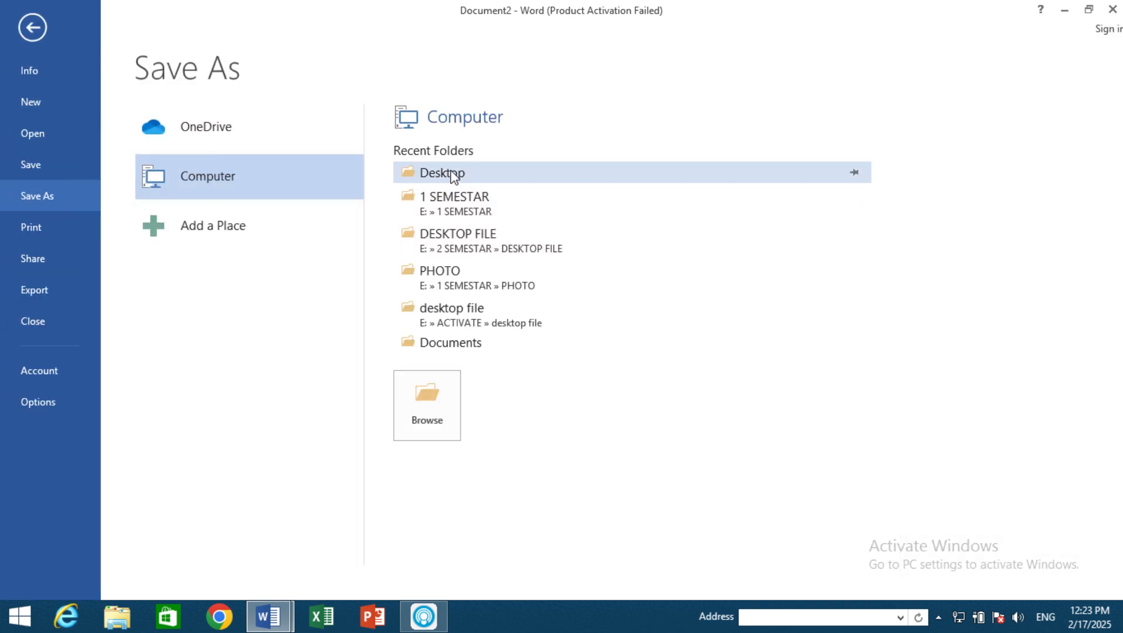
pyautogui.click(451, 174)
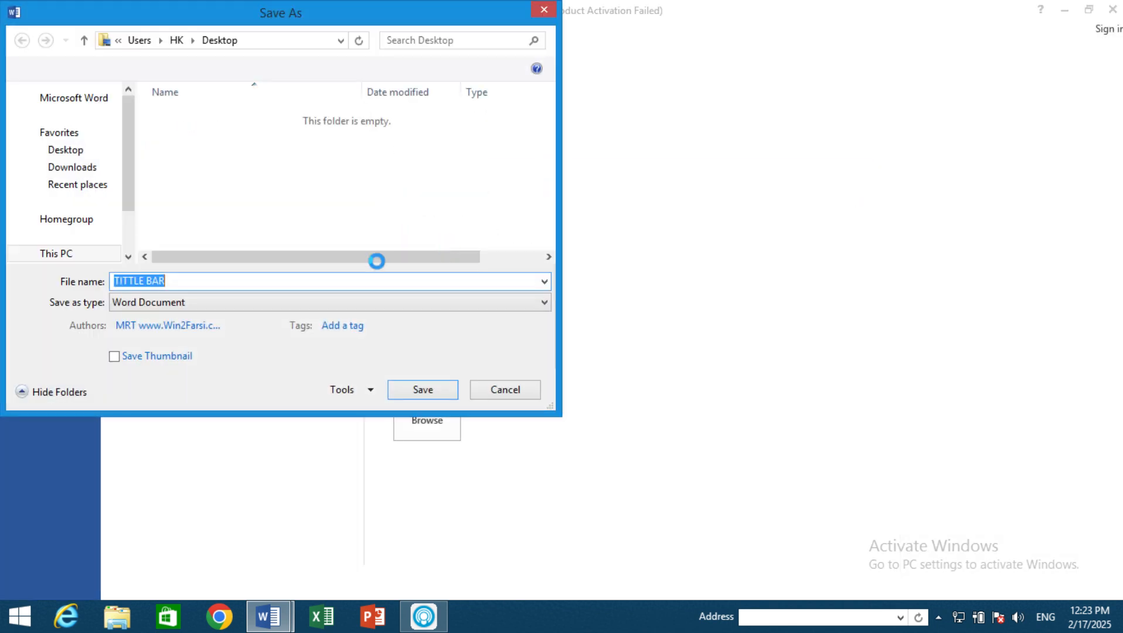
pyautogui.write('123')
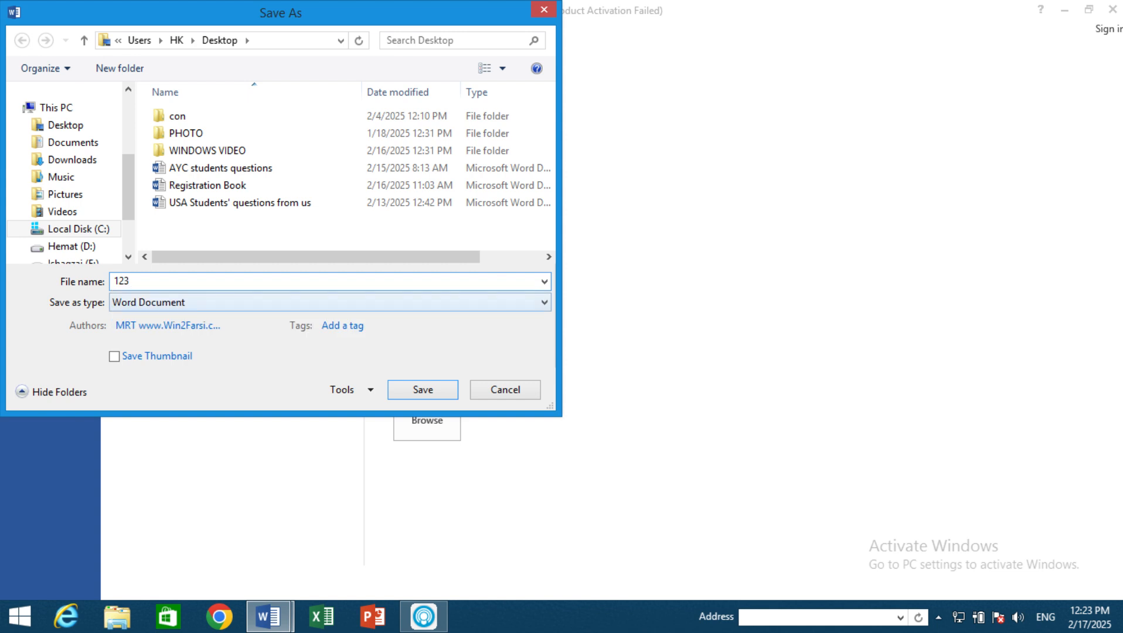
pyautogui.click(422, 390)
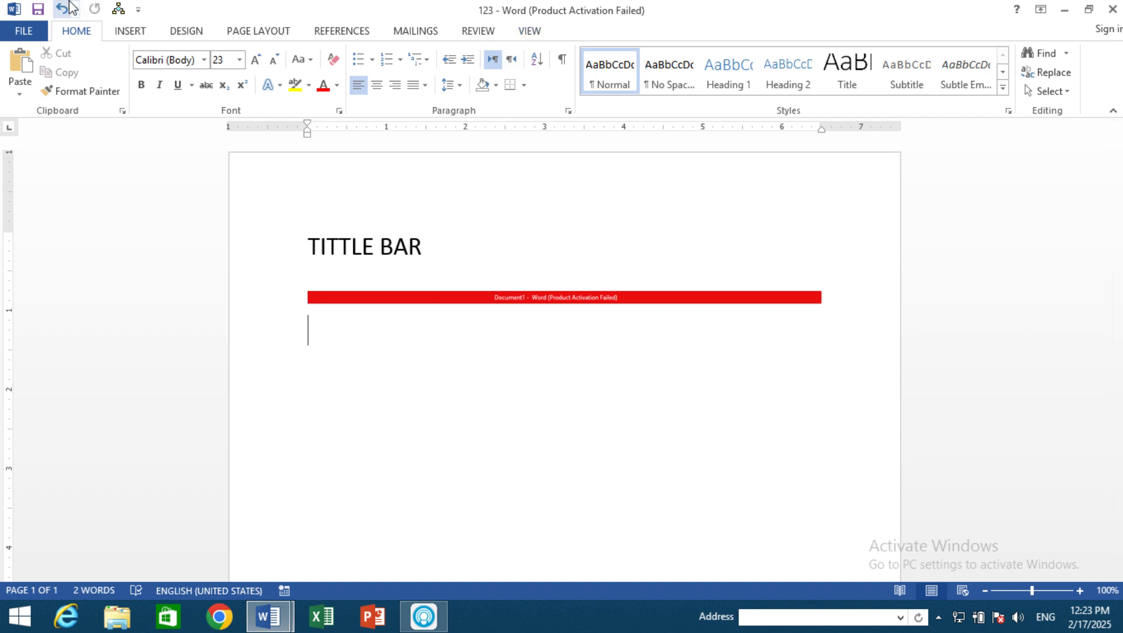
# Step: Enter "QUICK ACCSESS TOOLBAR" on the line below the red title bar picture, followed by a new line
pyautogui.write('QUIC')
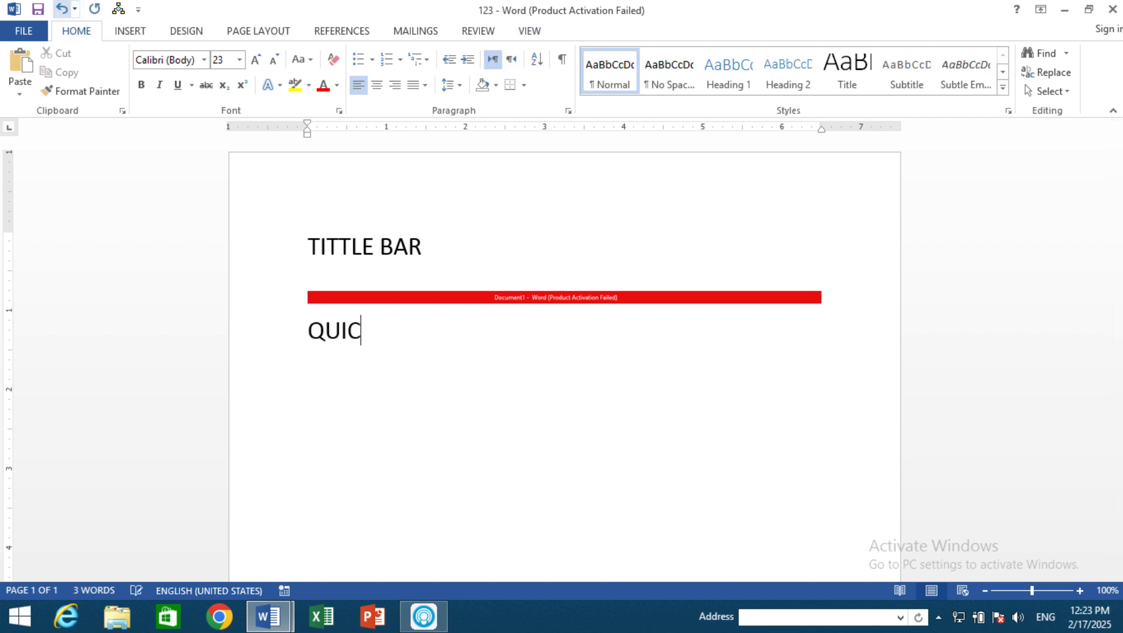
pyautogui.write('K ACCSE')
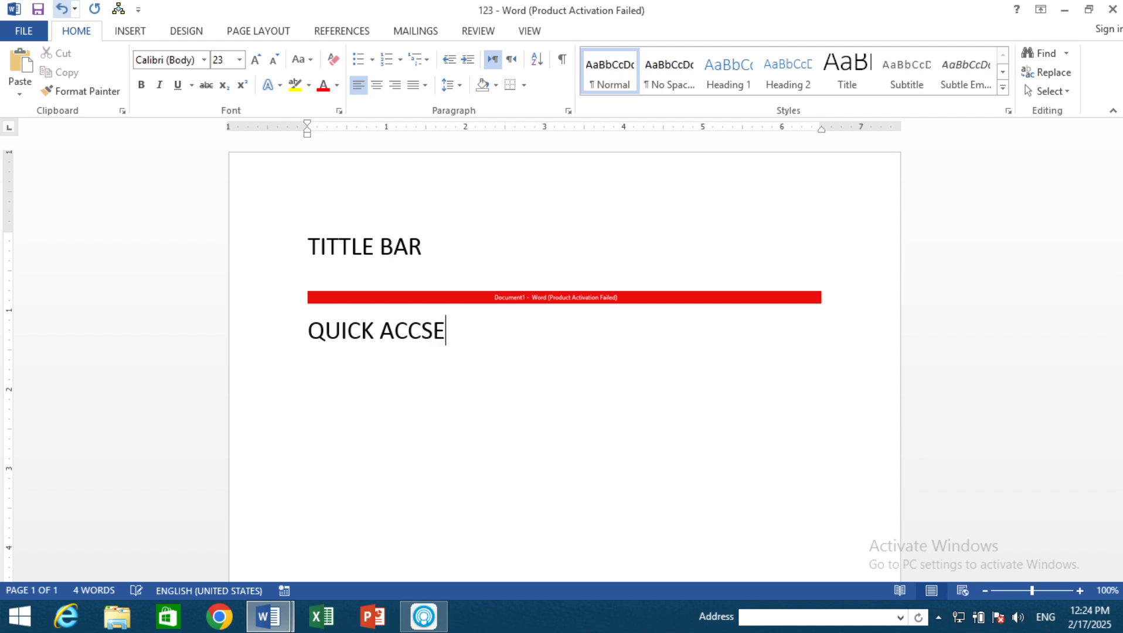
pyautogui.write('SS TOO')
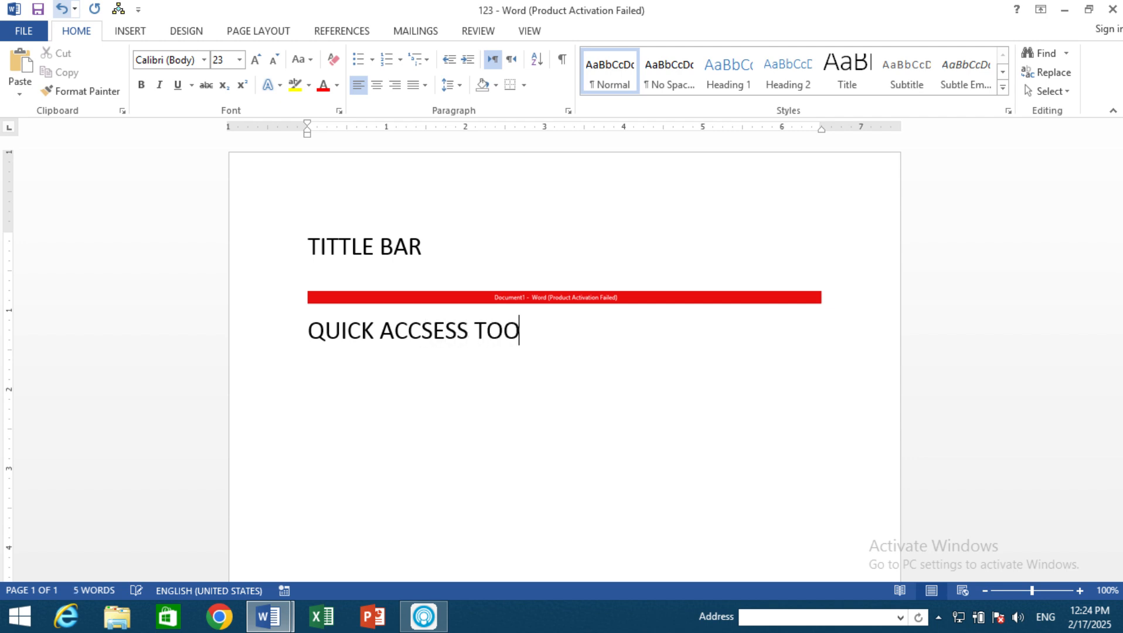
pyautogui.write('LBAR')
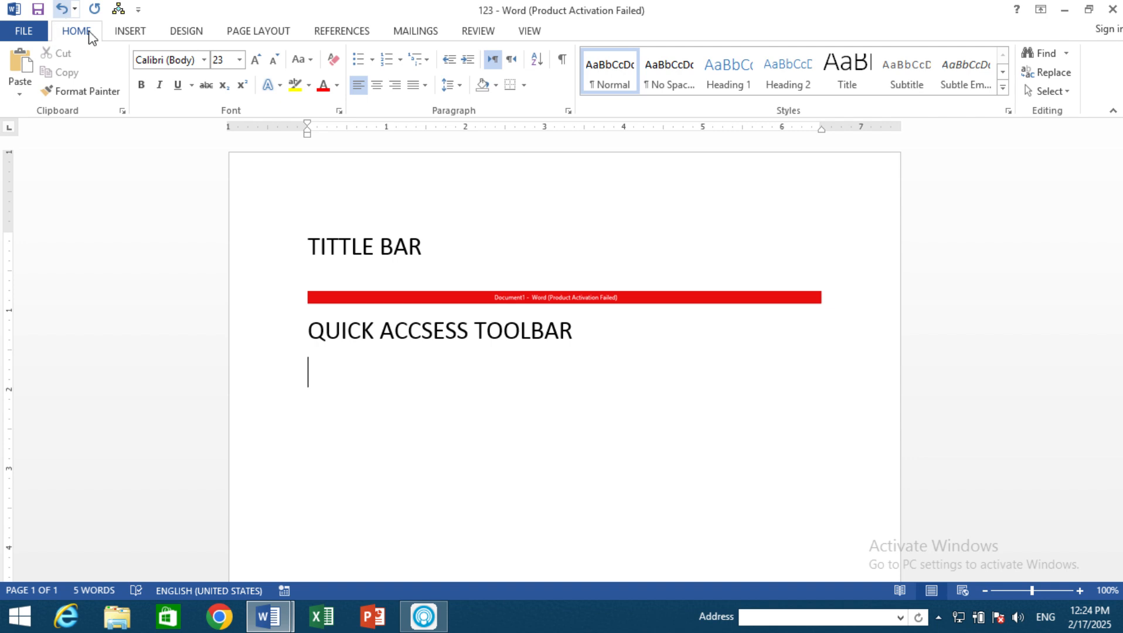
# Step: Insert a screen clipping of Document1's Quick Access Toolbar under its heading, then place the cursor on the line beneath the picture
pyautogui.click(130, 31)
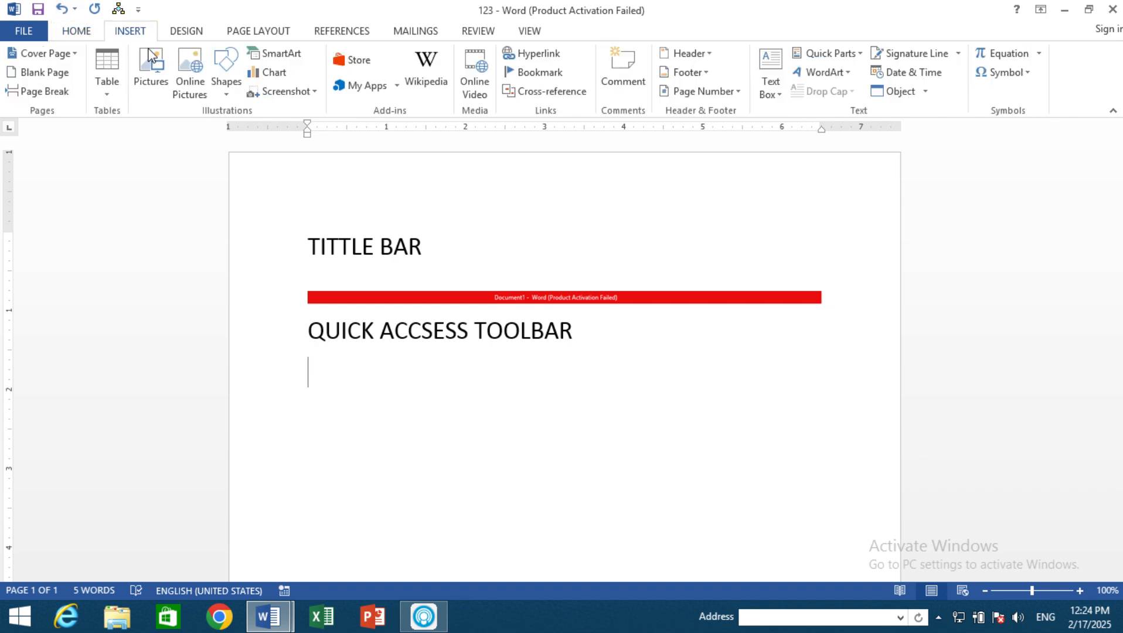
pyautogui.click(305, 93)
pyautogui.click(303, 221)
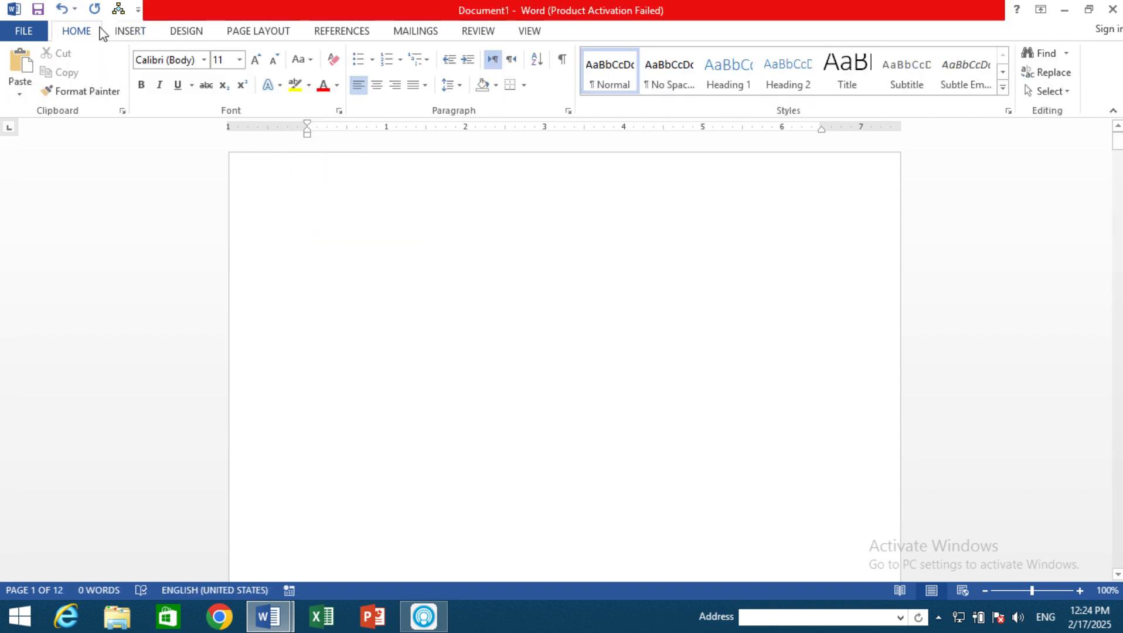
pyautogui.moveTo(1, 1); pyautogui.dragTo(144, 23)
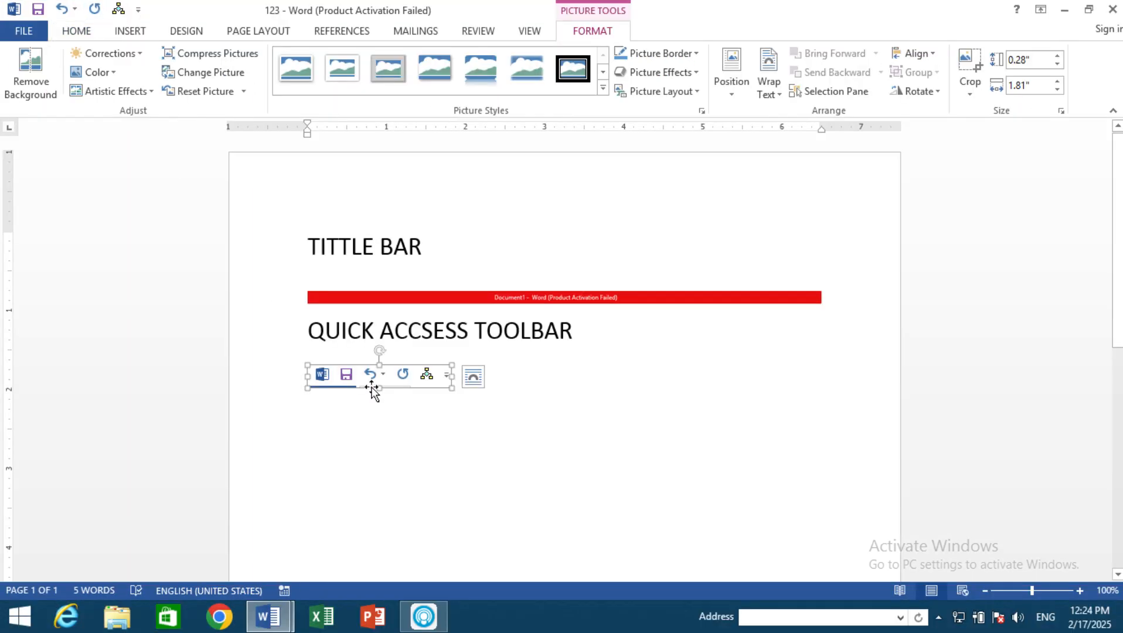
pyautogui.click(453, 446)
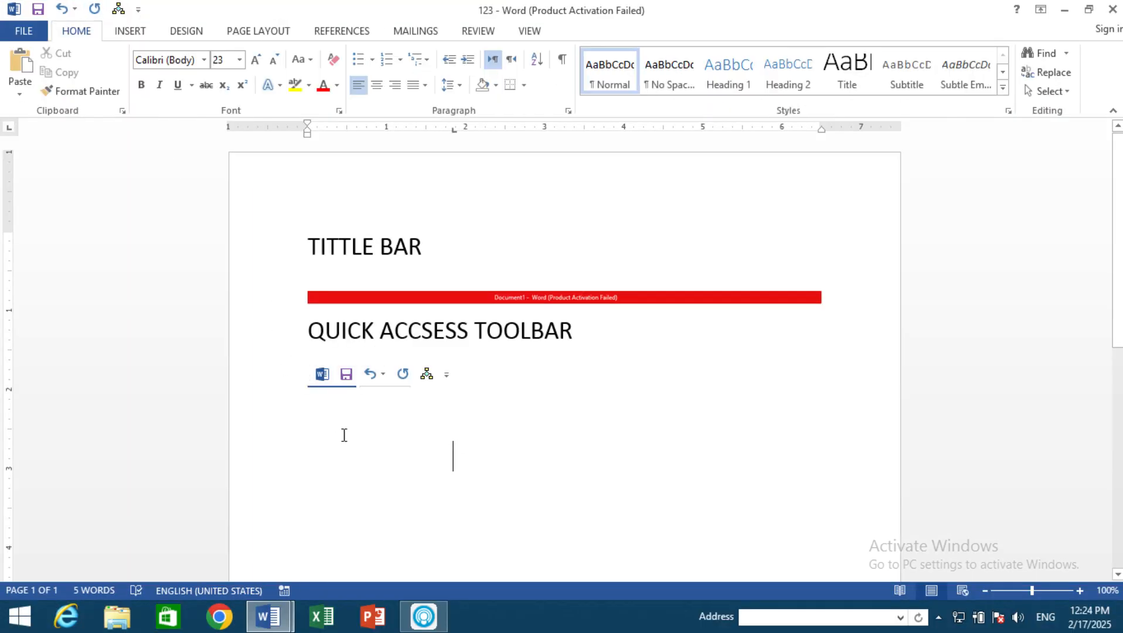
pyautogui.click(321, 421)
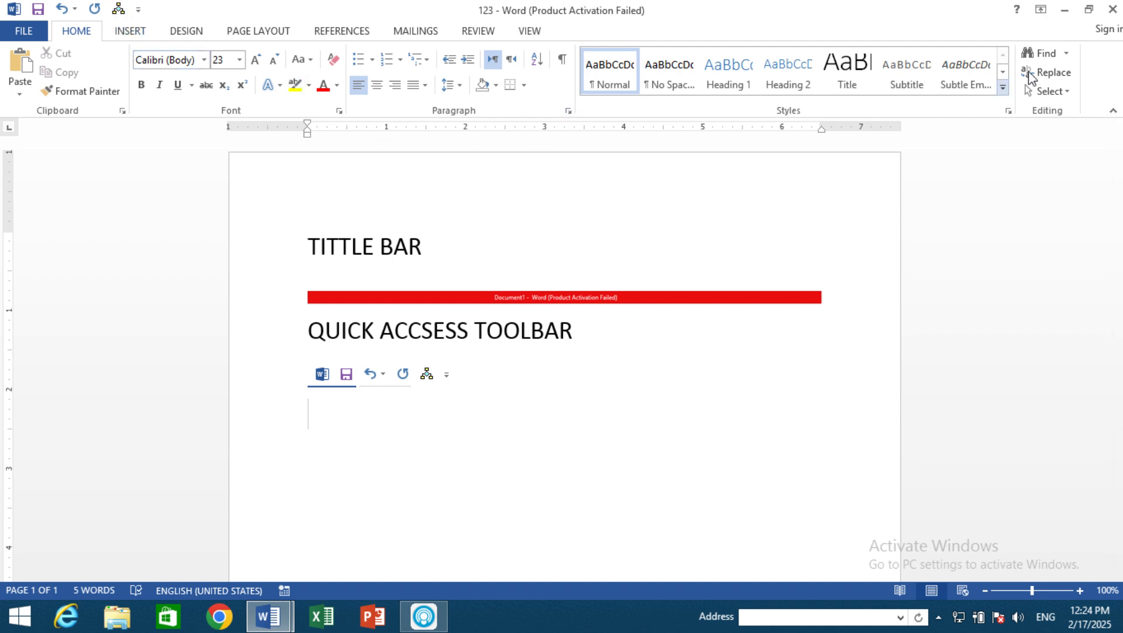
# Step: Add the Find command to the Quick Access Toolbar and check that it stays available across the Mailings, Review, View and Home commands
pyautogui.rightClick(1049, 55)
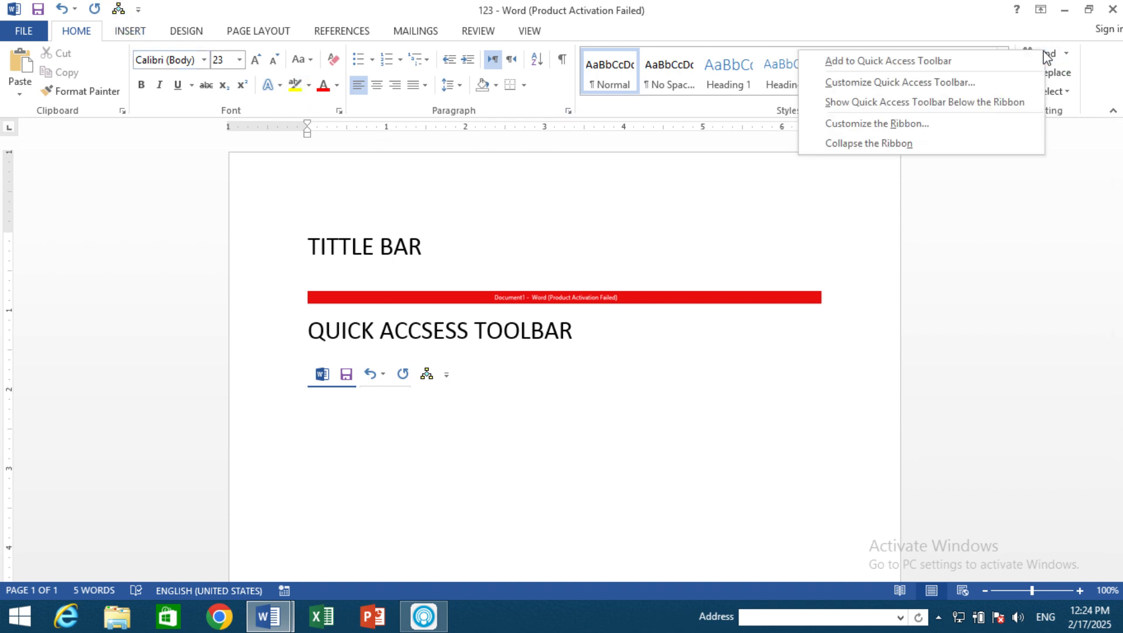
pyautogui.click(845, 61)
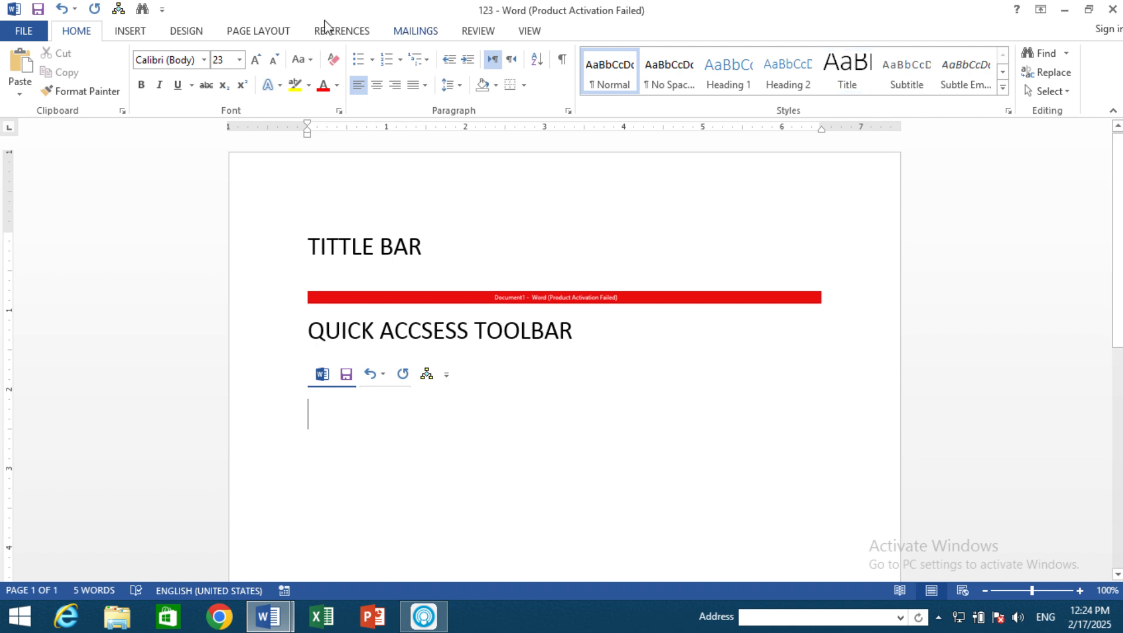
pyautogui.click(429, 36)
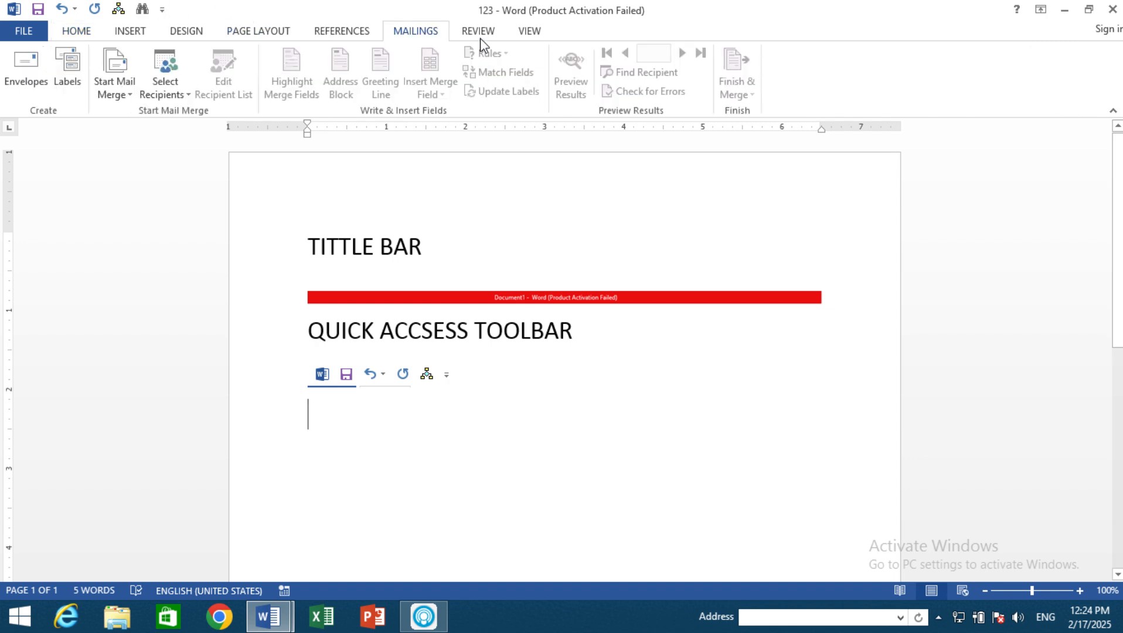
pyautogui.click(479, 36)
pyautogui.click(530, 36)
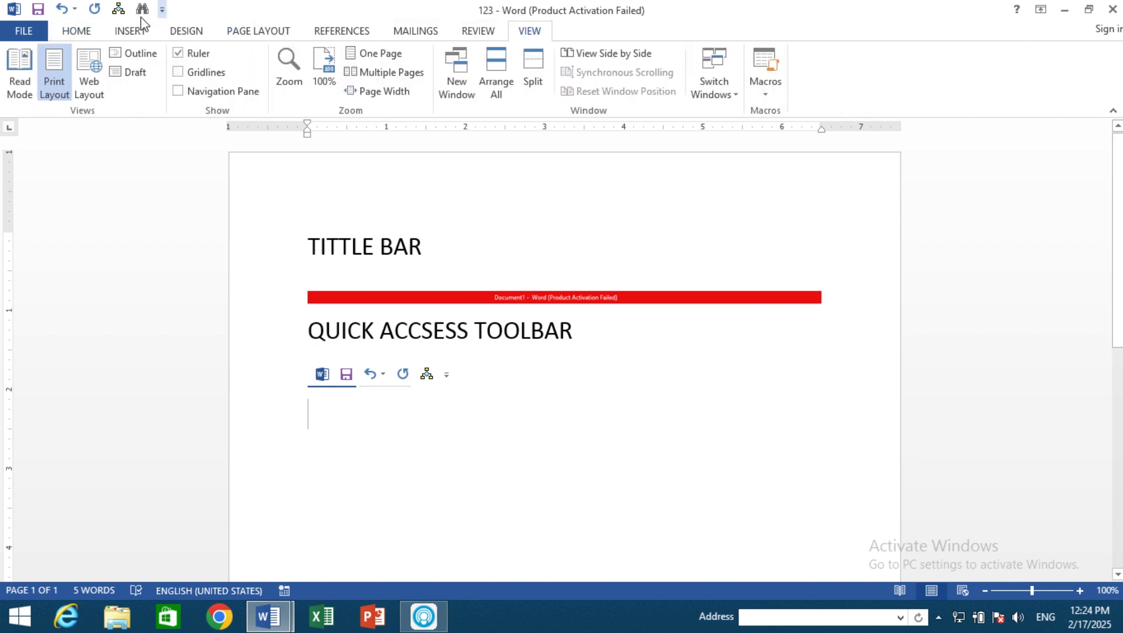
pyautogui.click(85, 30)
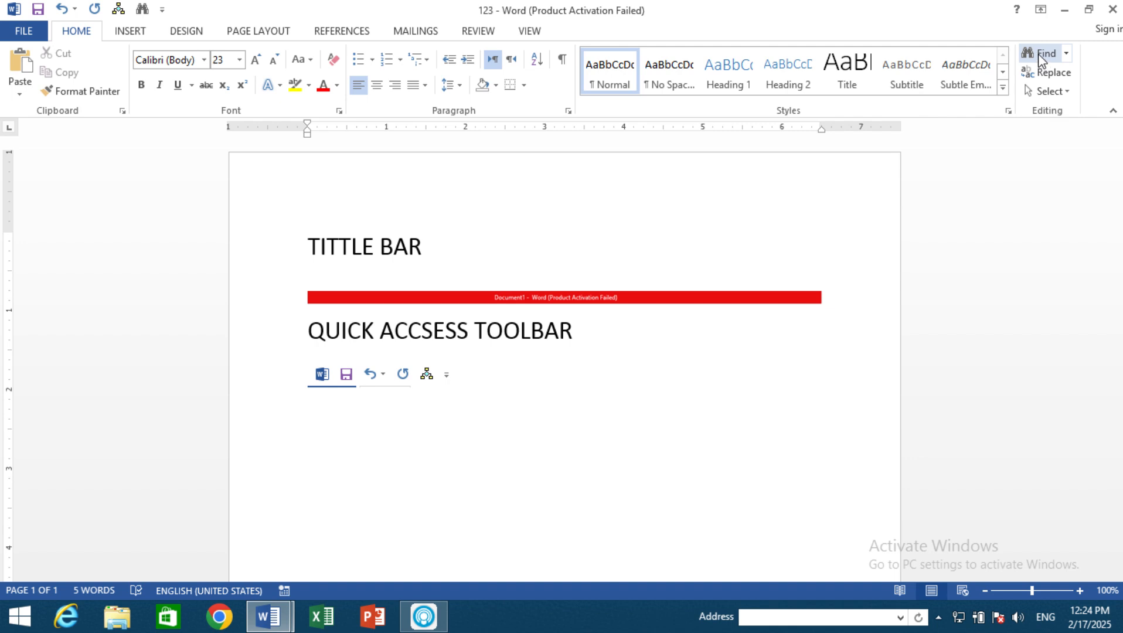
pyautogui.click(519, 31)
pyautogui.click(486, 33)
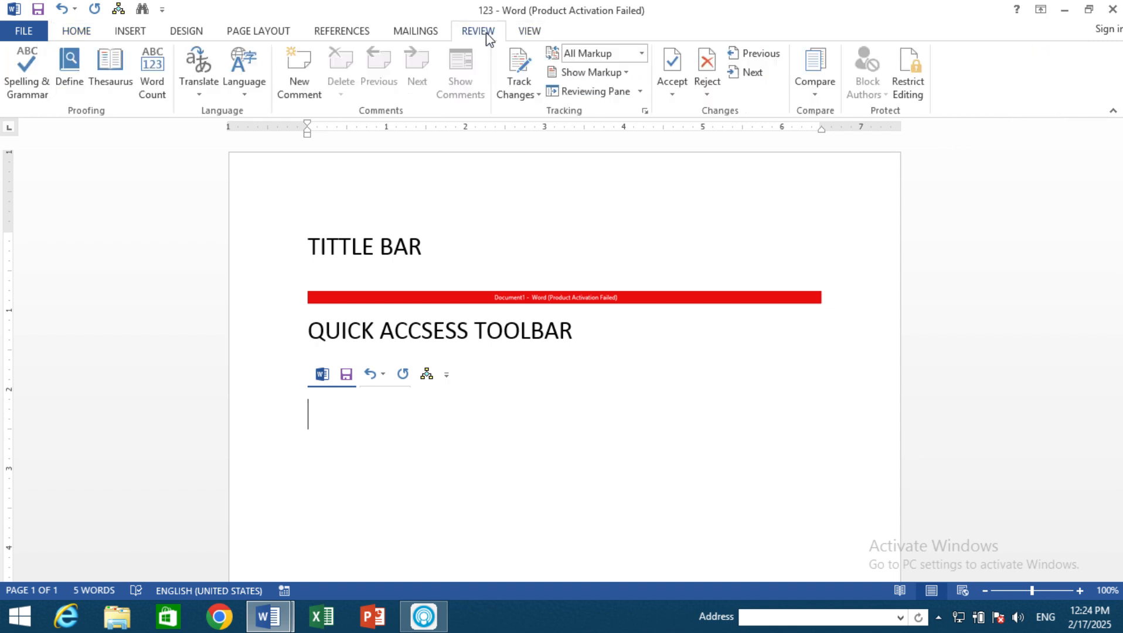
# Step: Return to the Home commands and remove Find from the Quick Access Toolbar
pyautogui.click(83, 34)
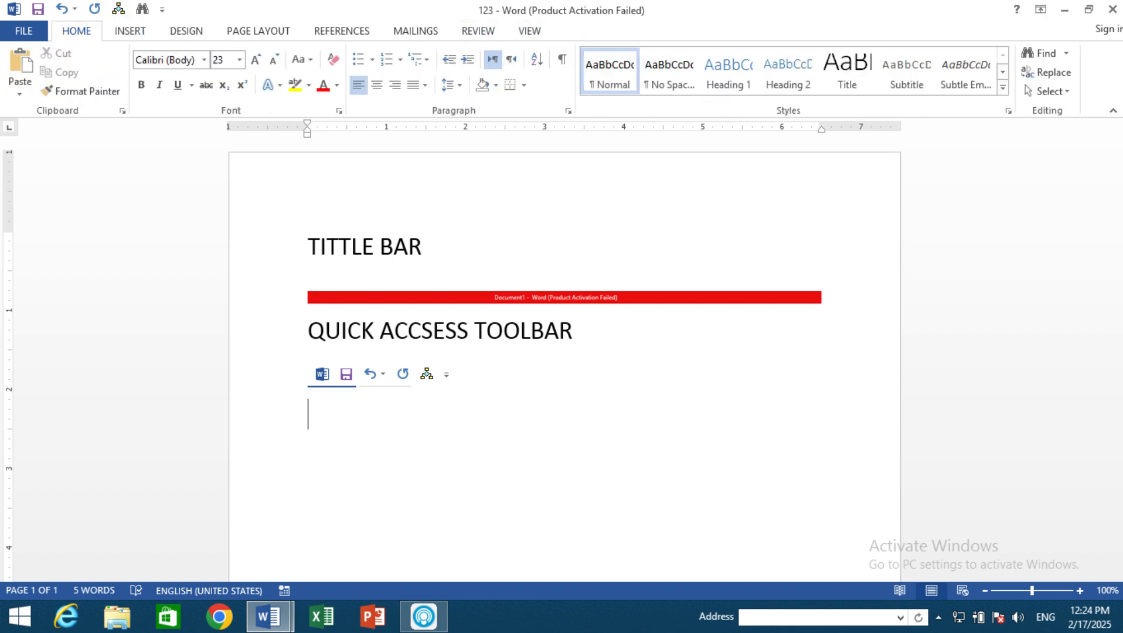
pyautogui.rightClick(144, 11)
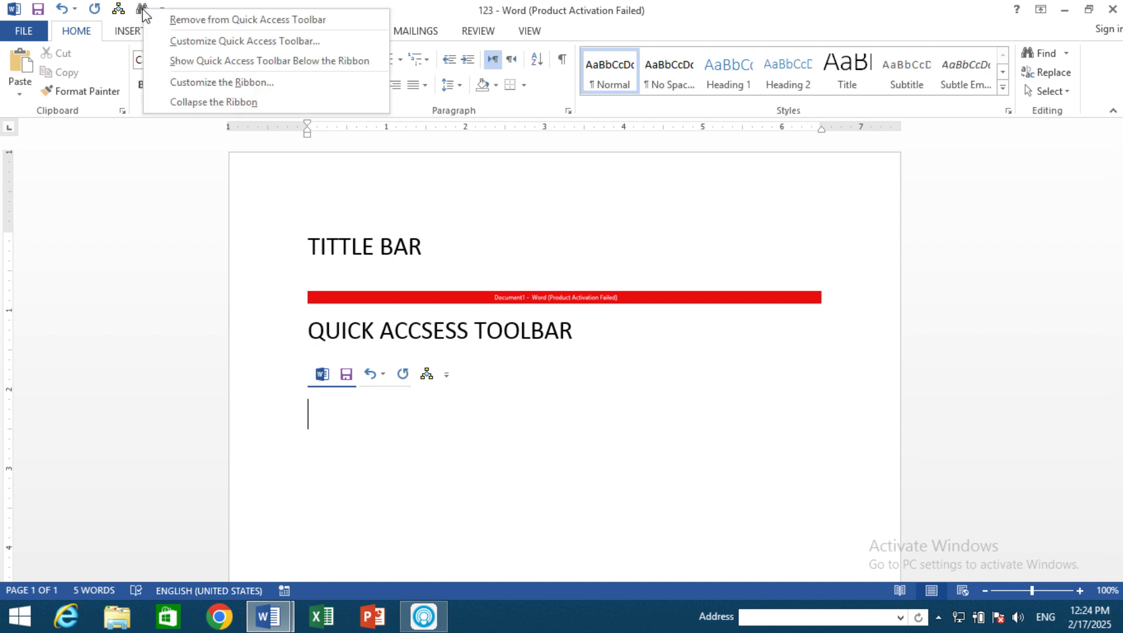
pyautogui.click(176, 22)
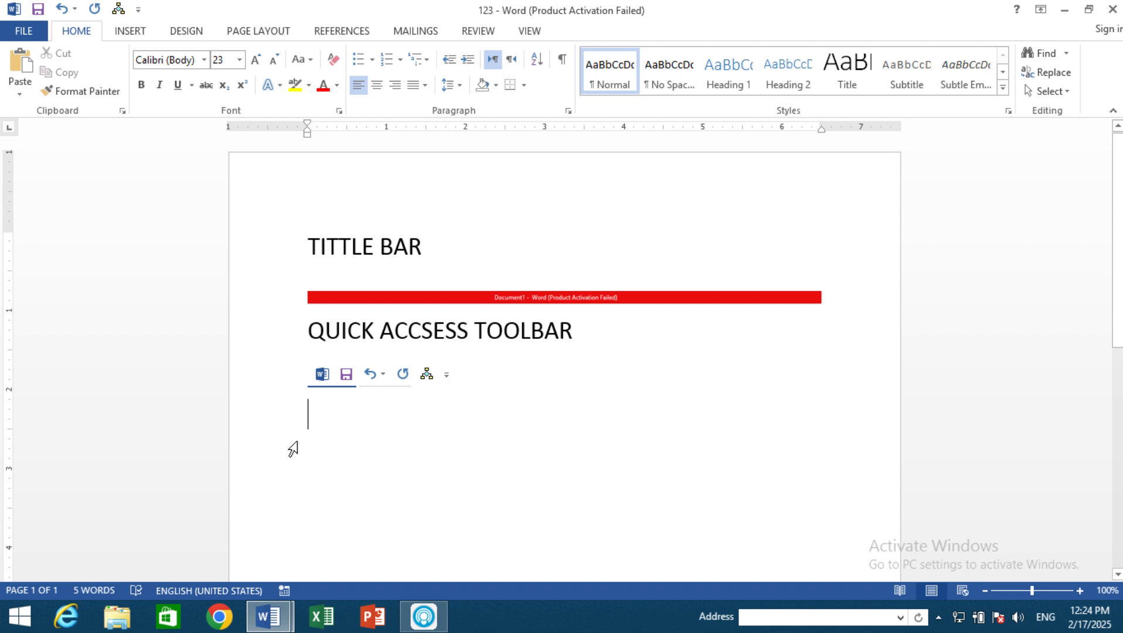
# Step: Enter the heading "RIBBON" and insert a screen clipping of Document1's whole ribbon on the line beneath it
pyautogui.write('RIB')
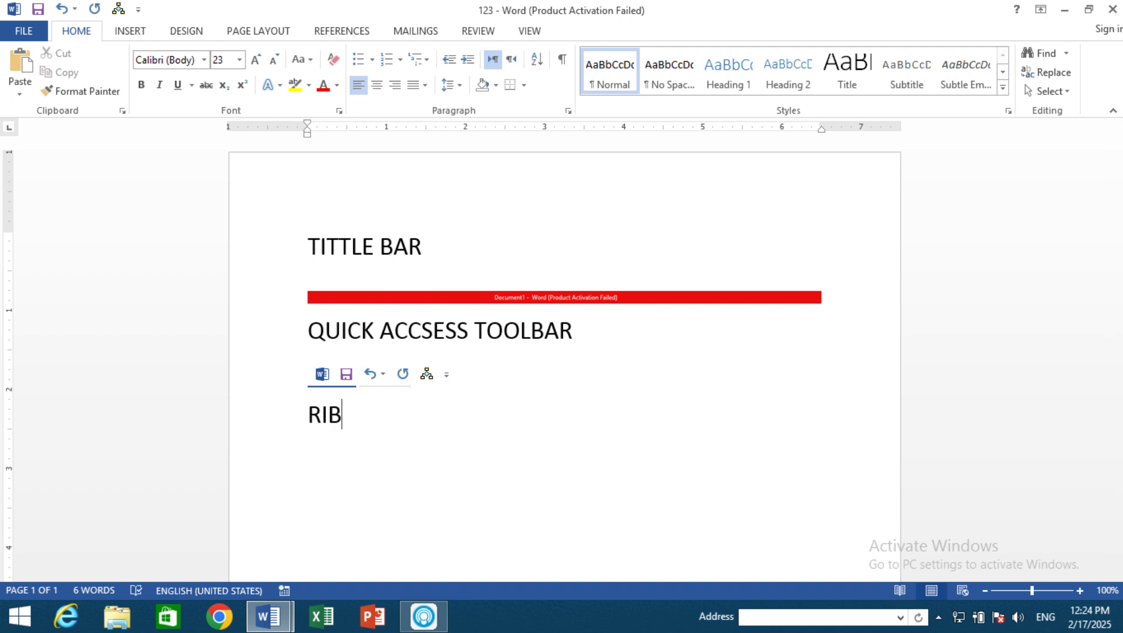
pyautogui.write('BON')
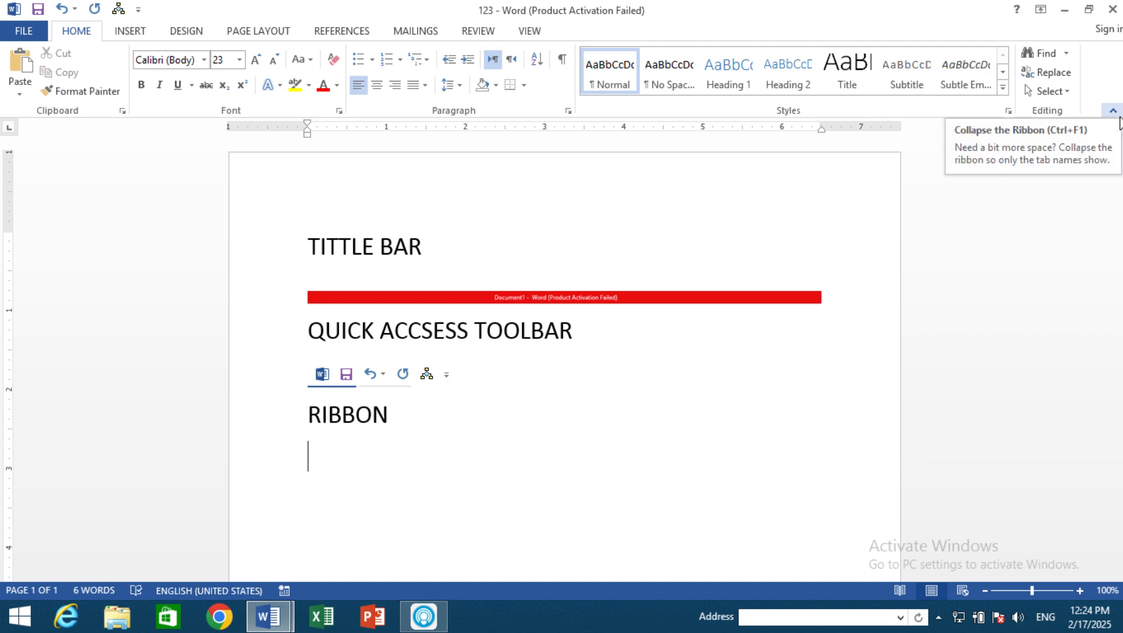
pyautogui.click(139, 31)
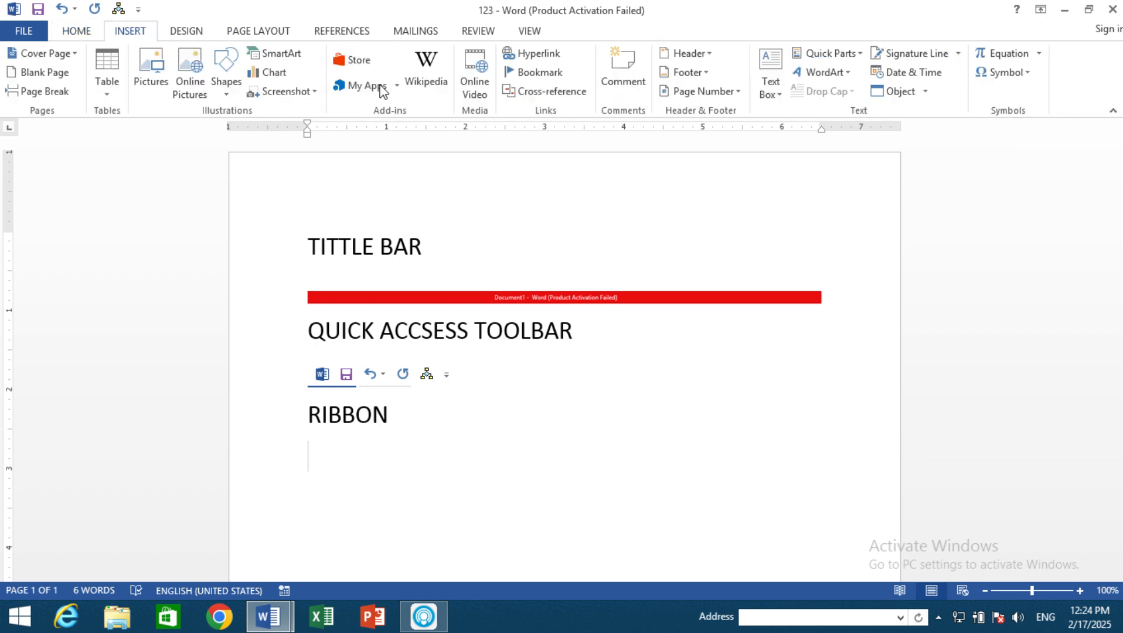
pyautogui.click(301, 93)
pyautogui.click(291, 218)
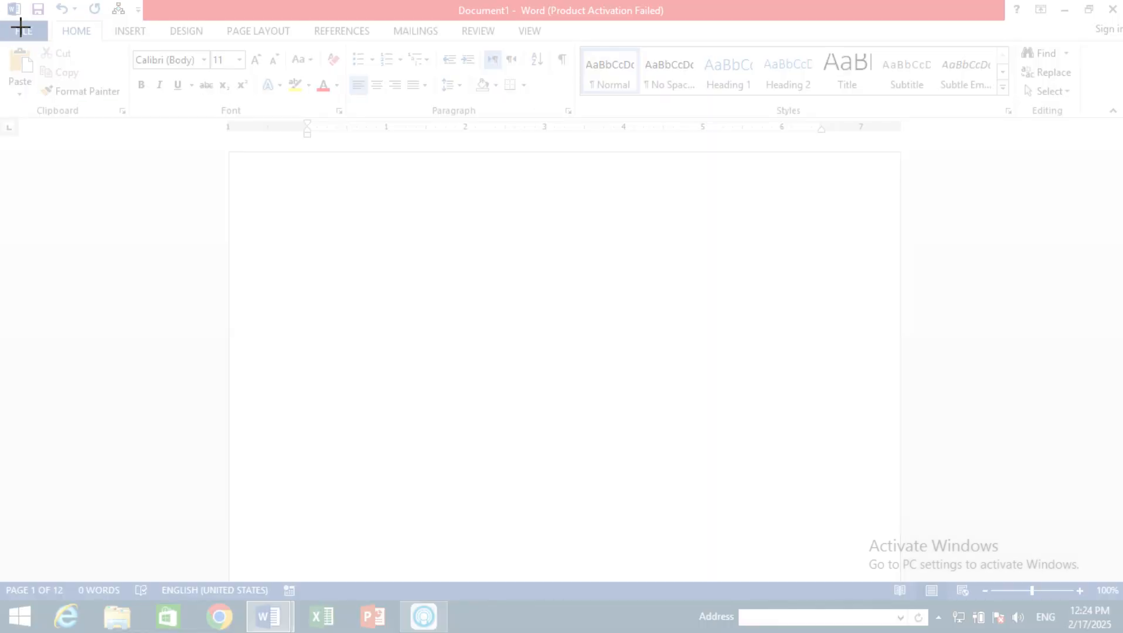
pyautogui.moveTo(1, 20); pyautogui.dragTo(1116, 120)
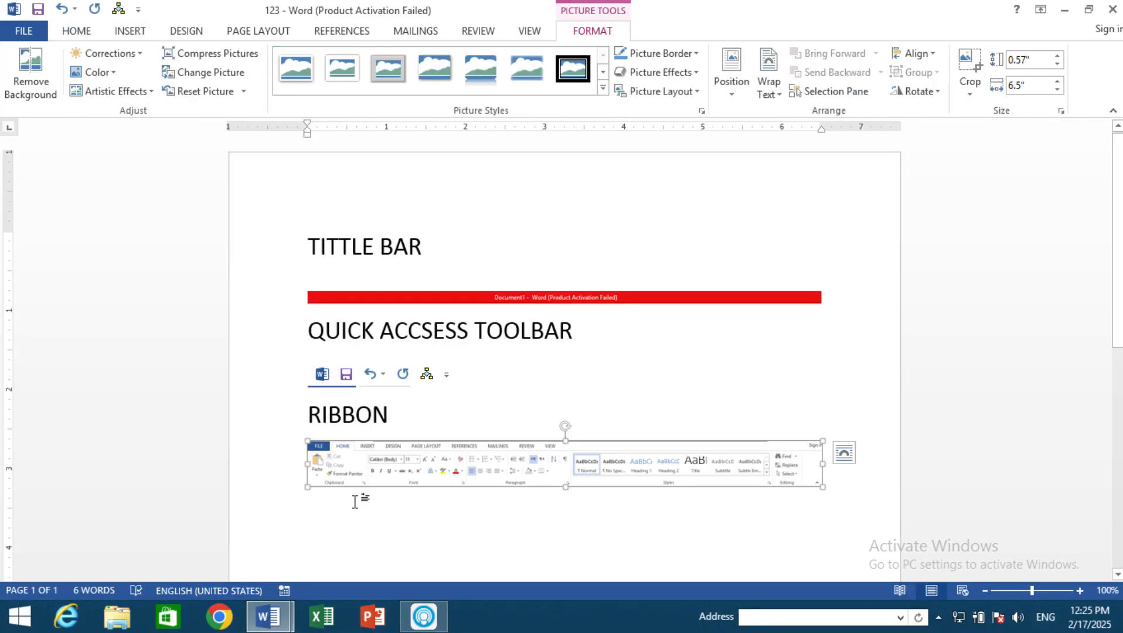
# Step: Enter "TABS" on the line below the ribbon picture, followed by a new line
pyautogui.click(330, 523)
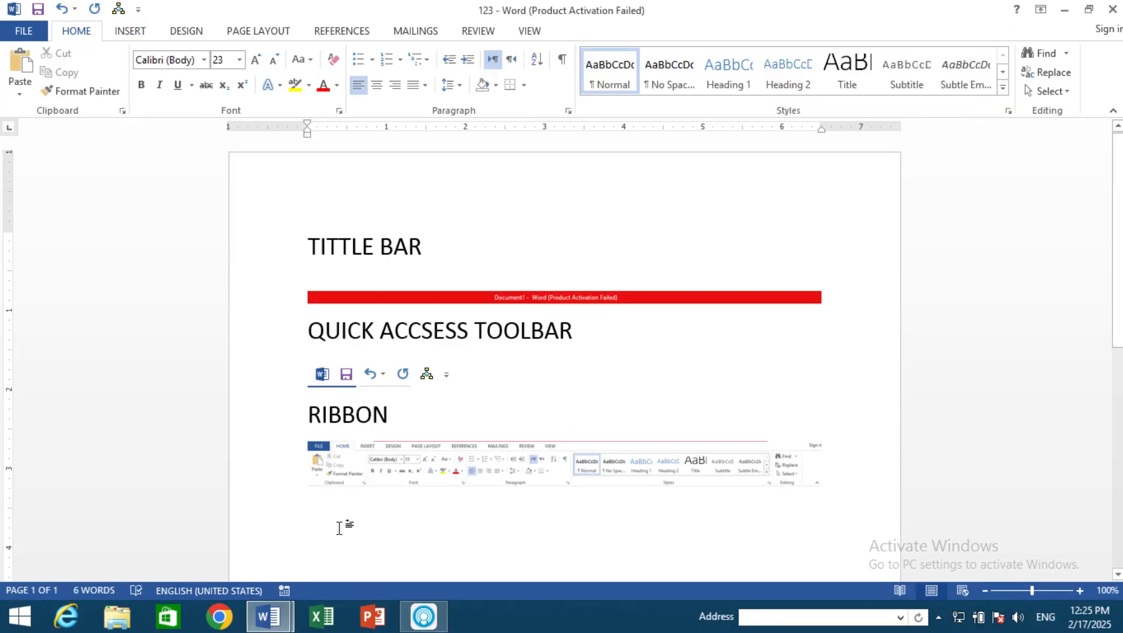
pyautogui.write('TABS')
pyautogui.press('Return')
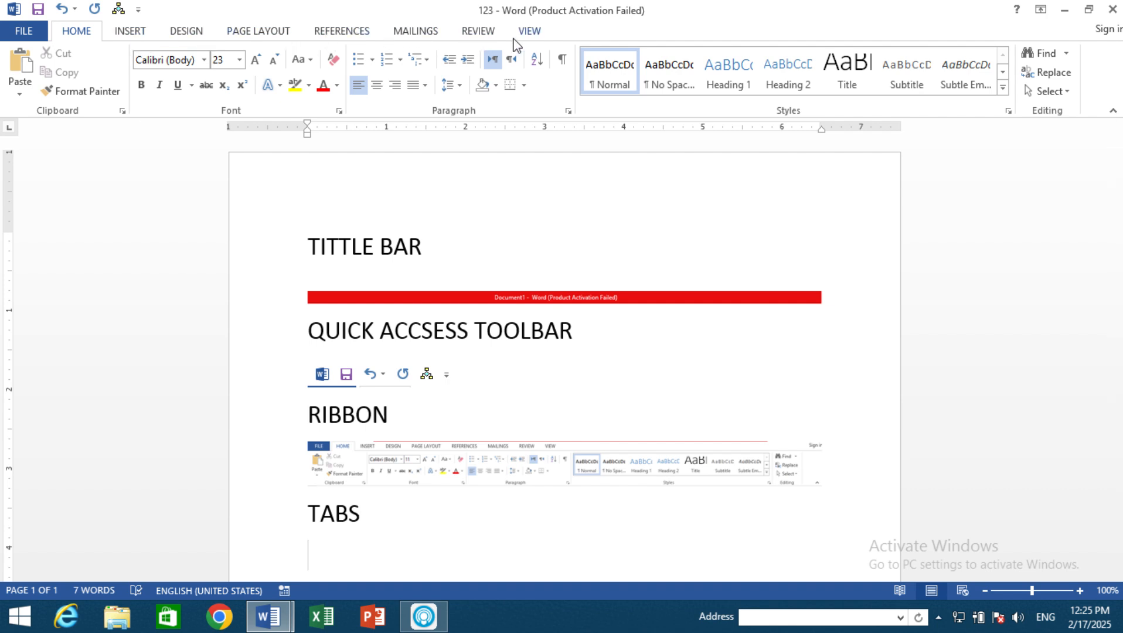
# Step: Examine the commands of the Home, Insert, Design and Page Layout ribbon tabs
pyautogui.click(130, 35)
pyautogui.click(227, 33)
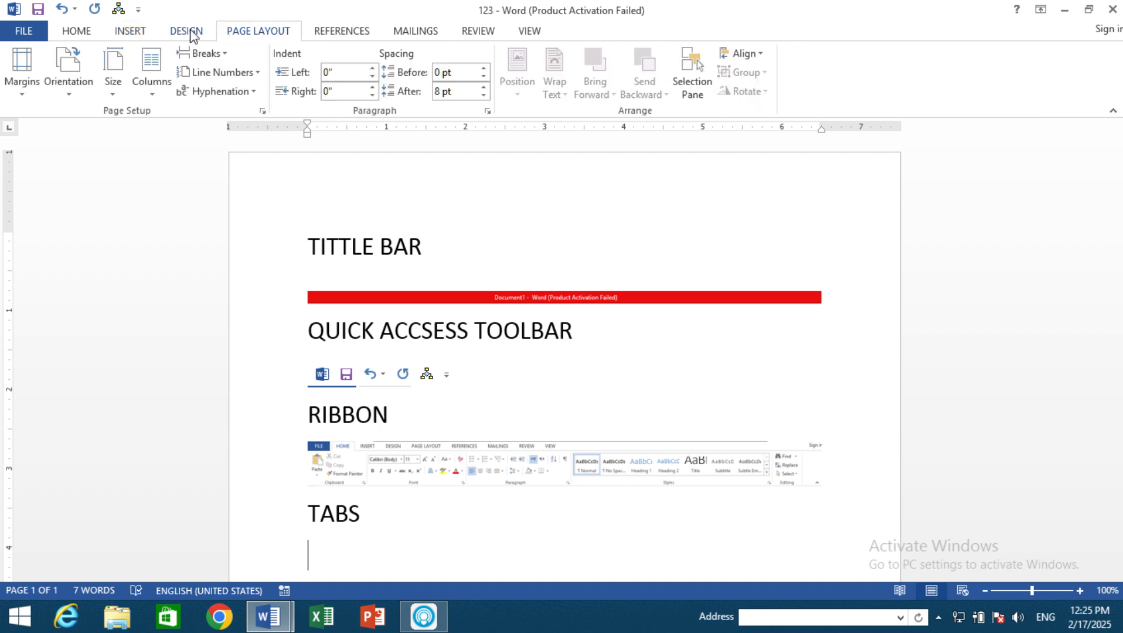
pyautogui.click(186, 32)
pyautogui.click(130, 32)
pyautogui.click(87, 34)
pyautogui.click(129, 32)
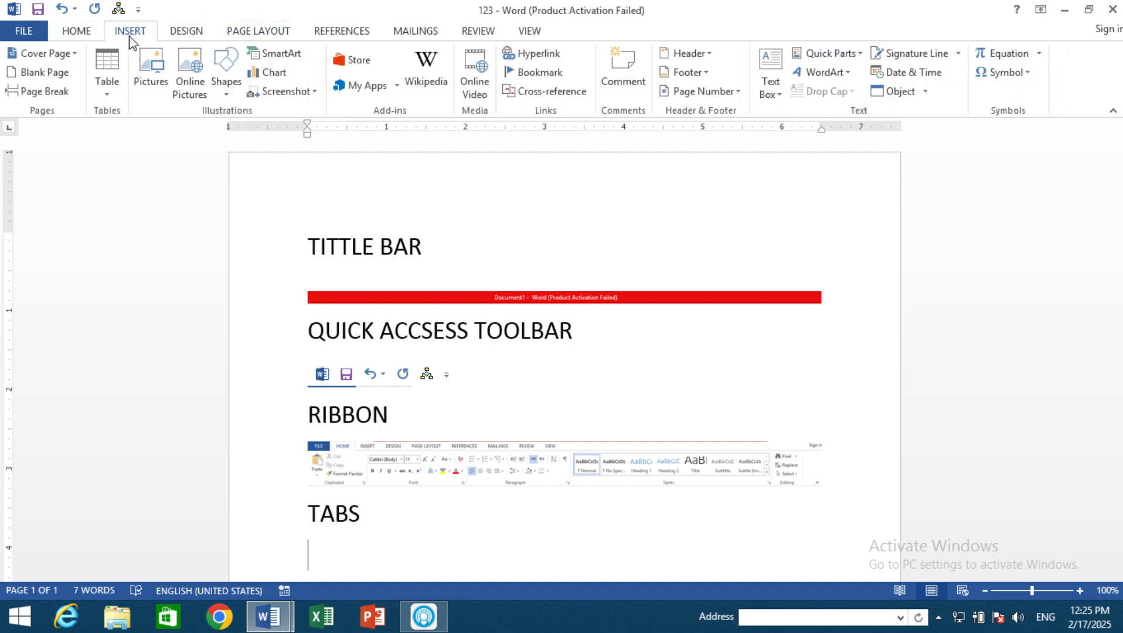
pyautogui.click(187, 32)
pyautogui.click(253, 35)
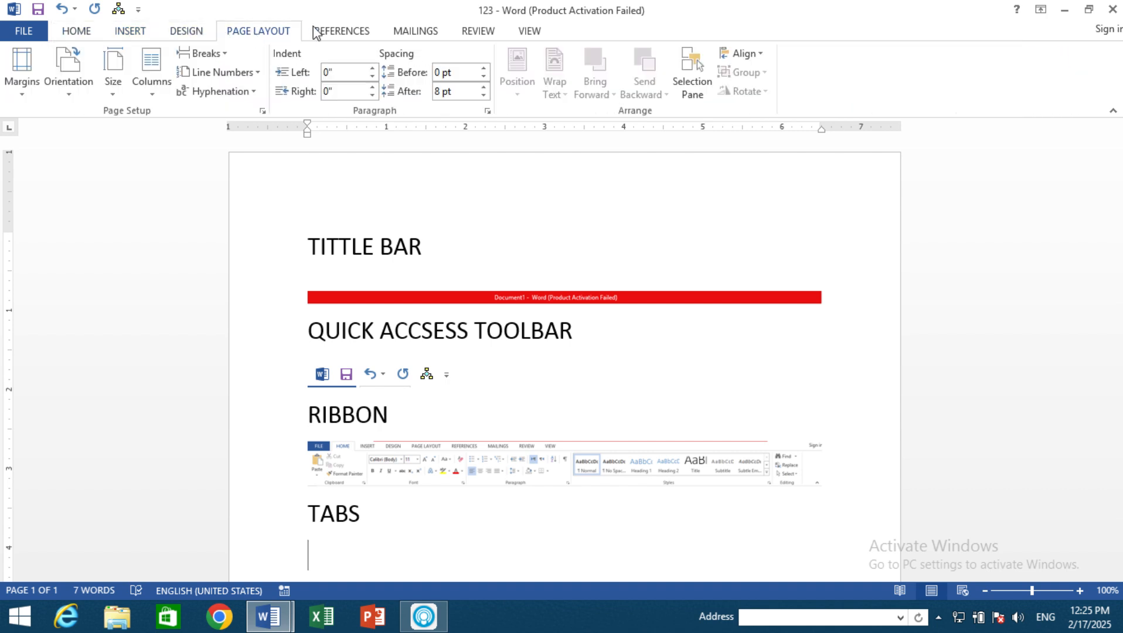
pyautogui.click(199, 34)
pyautogui.click(83, 32)
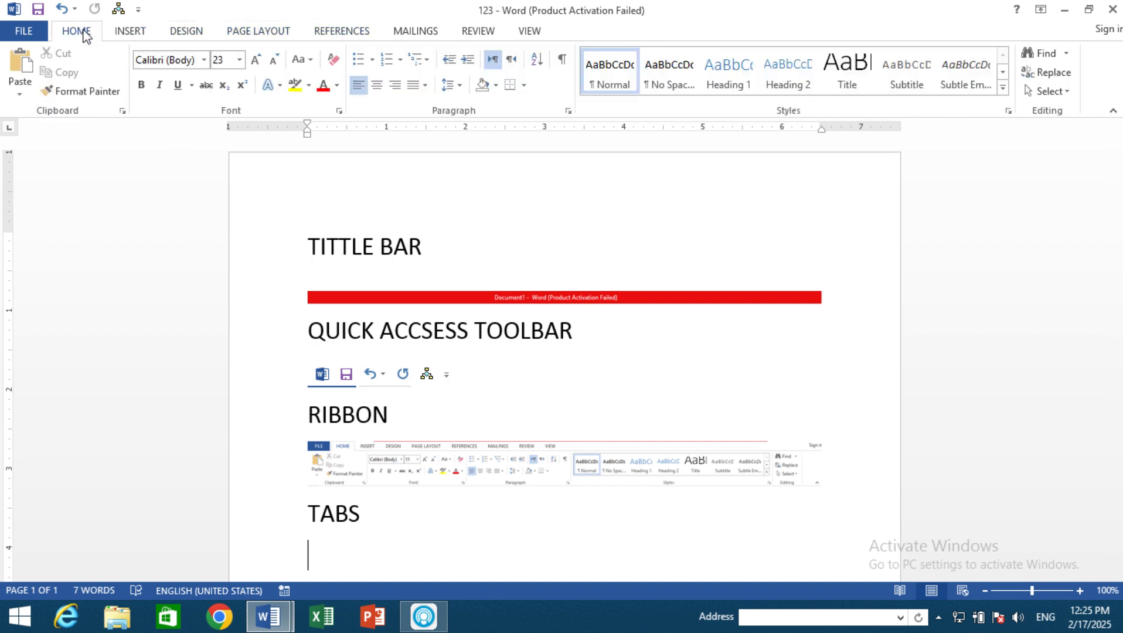
# Step: Insert a screen clipping of Document1's row of tabs, HOME to VIEW, under the TABS heading and place the cursor below it
pyautogui.click(140, 34)
pyautogui.click(293, 92)
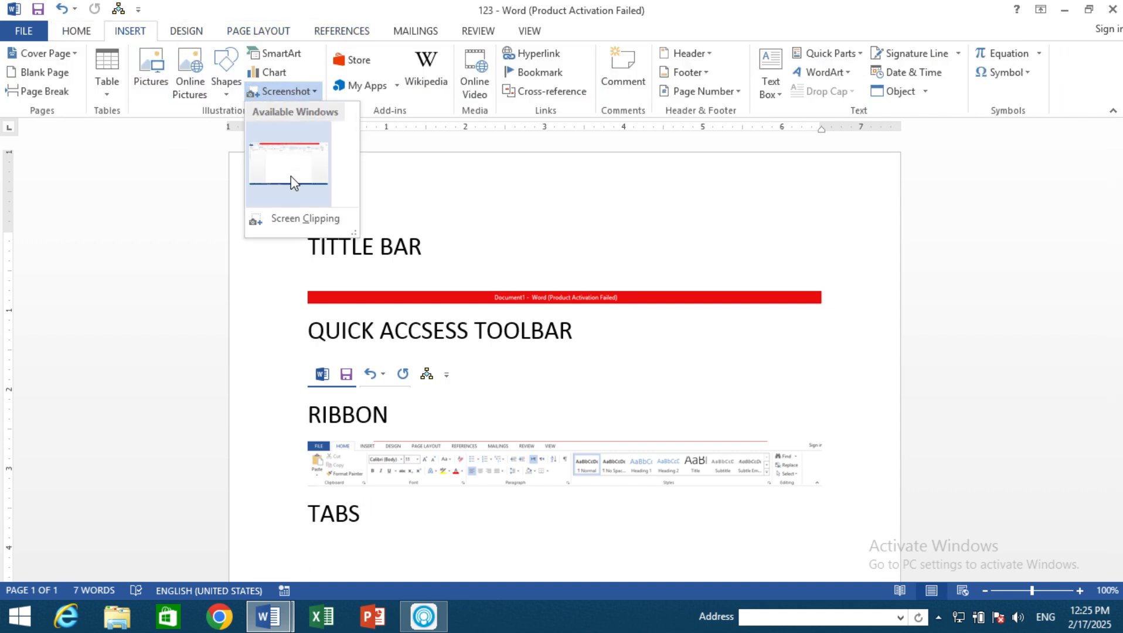
pyautogui.click(290, 214)
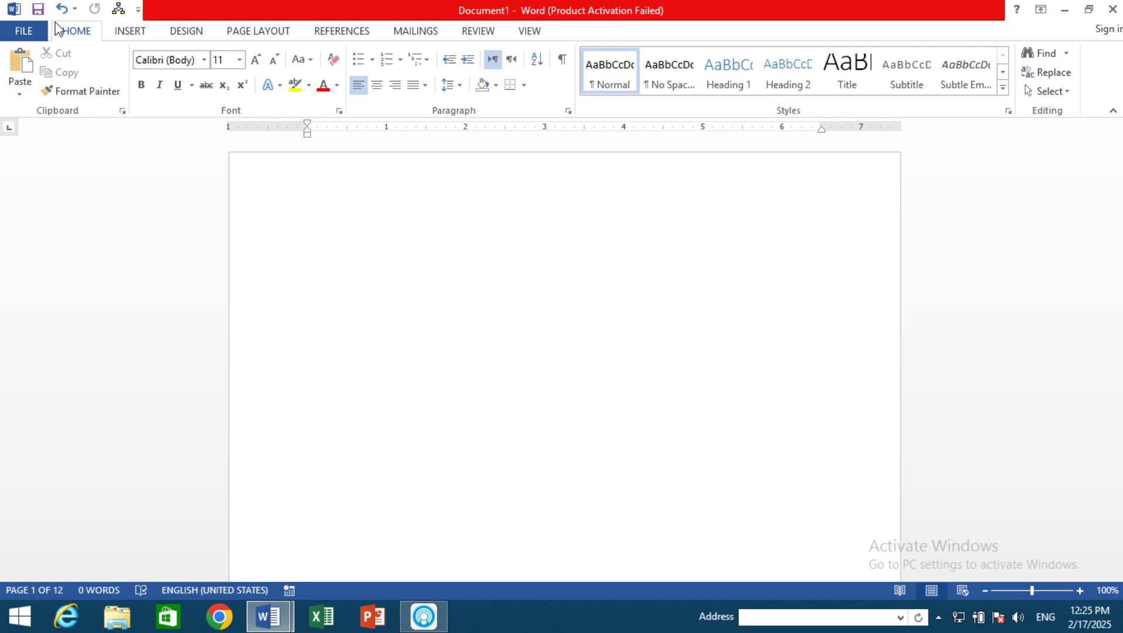
pyautogui.moveTo(51, 23); pyautogui.dragTo(547, 43)
pyautogui.scroll(-3, 426, 496)
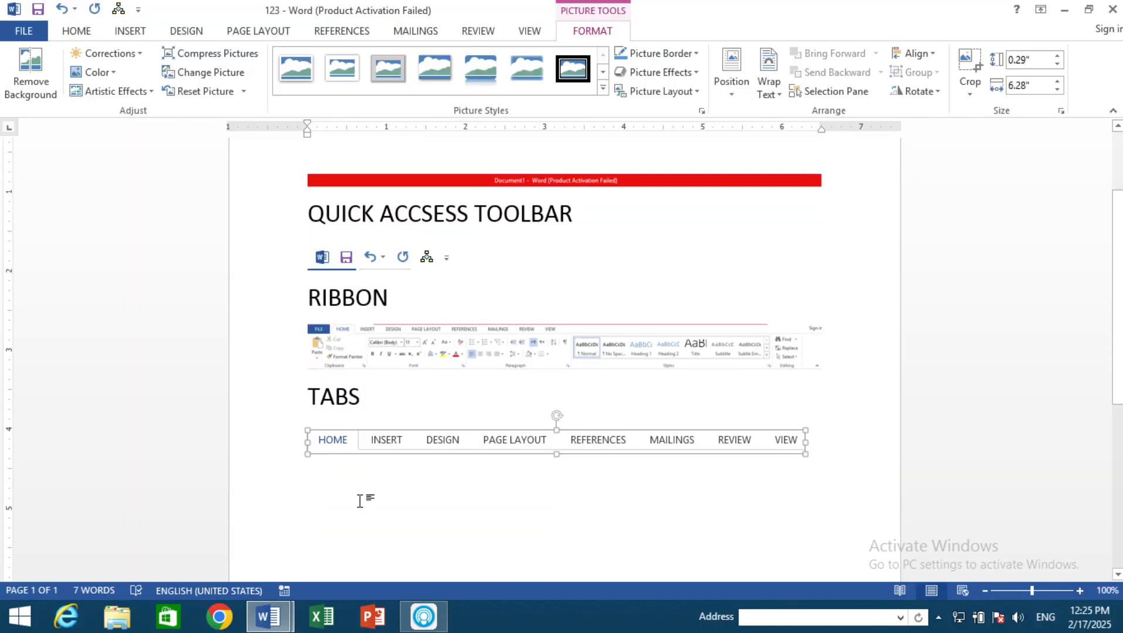
pyautogui.doubleClick(340, 499)
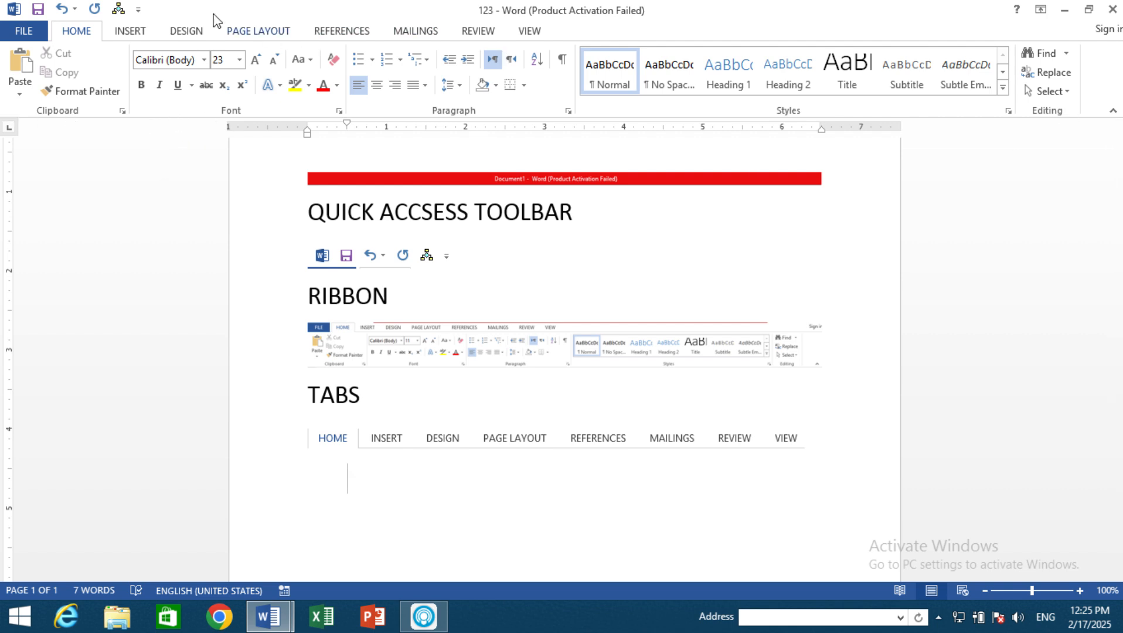
pyautogui.click(132, 32)
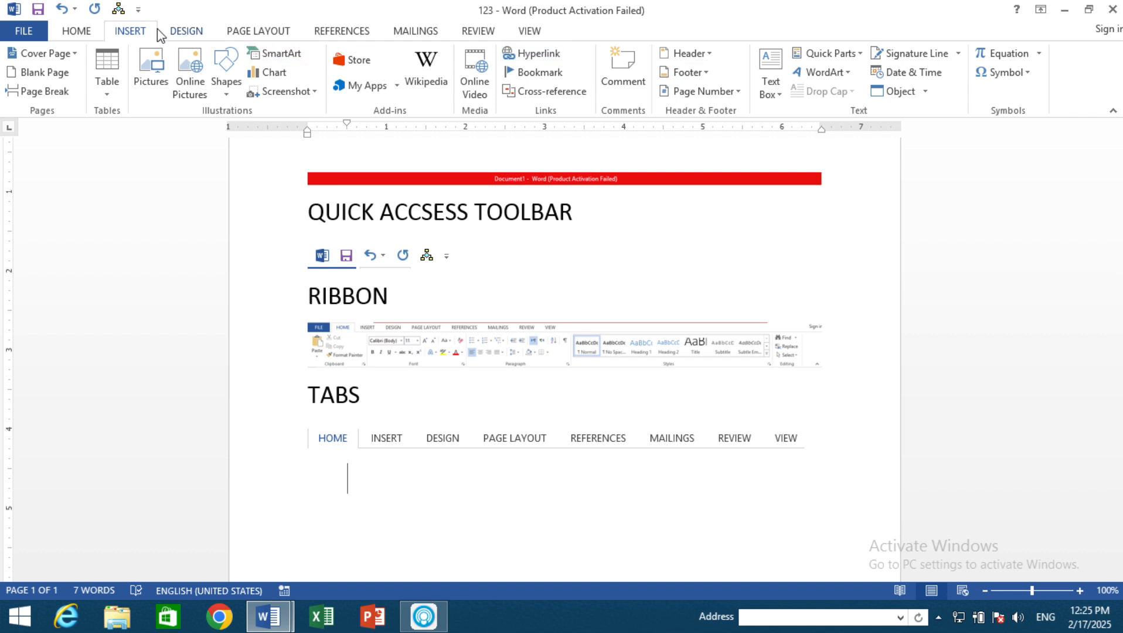
pyautogui.click(183, 31)
pyautogui.click(87, 37)
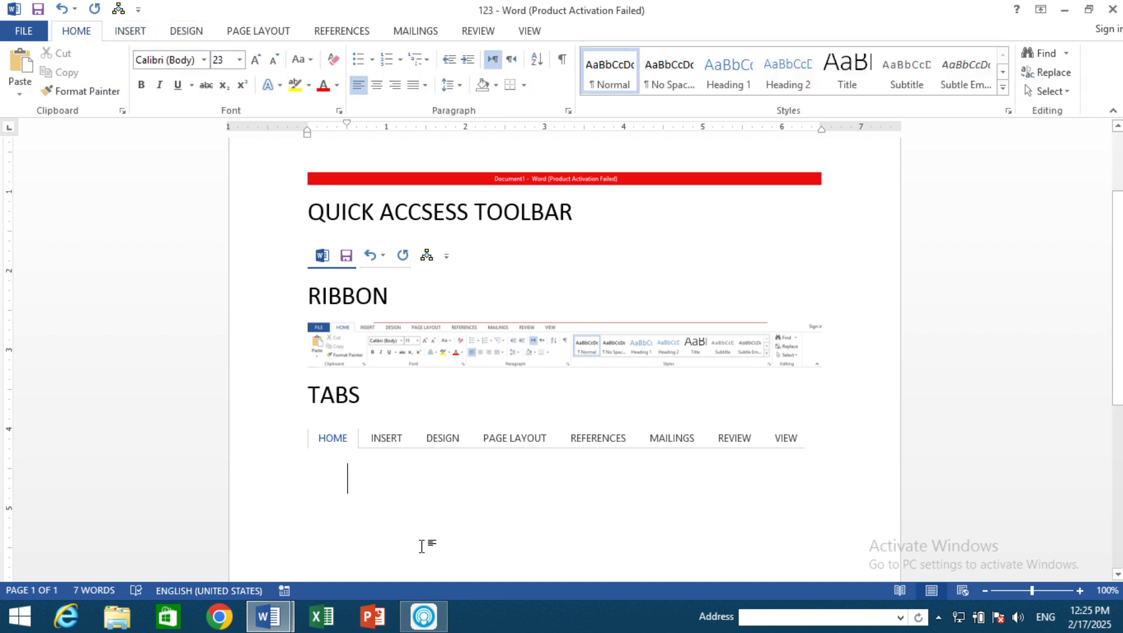
# Step: Enter the heading "GROUPS" at the margin below the tabs picture, followed by a new line
pyautogui.press('BackSpace')
pyautogui.write('GROUO')
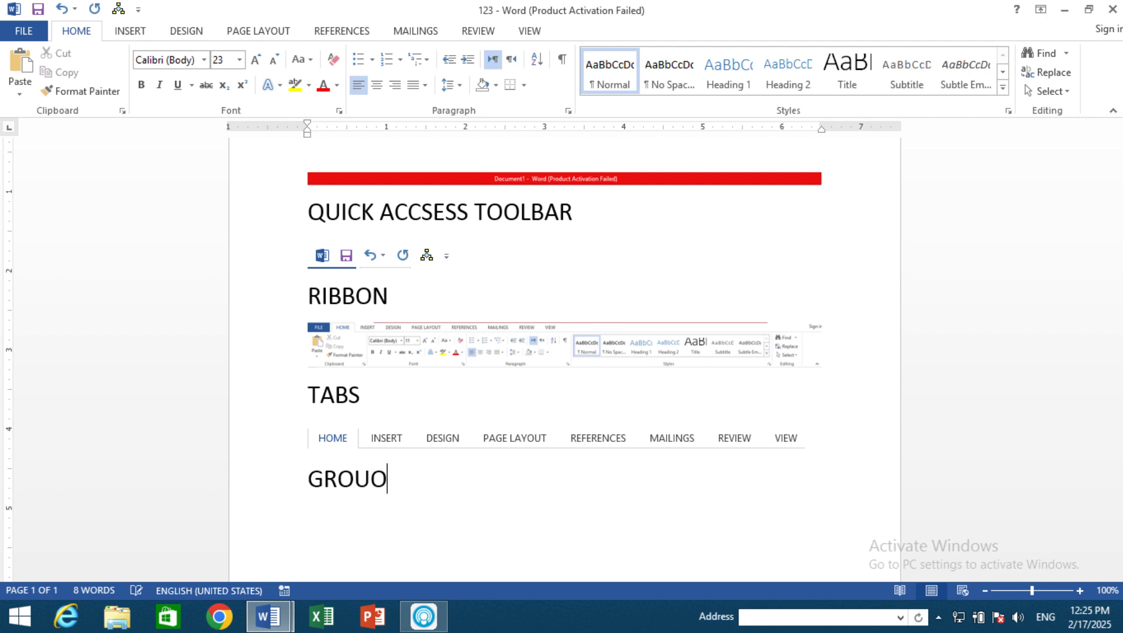
pyautogui.press('BackSpace')
pyautogui.write('PS')
pyautogui.press('Return')
# Step: Insert a screen clipping of Document1's Font group from the Home ribbon beneath the GROUPS heading
pyautogui.click(130, 32)
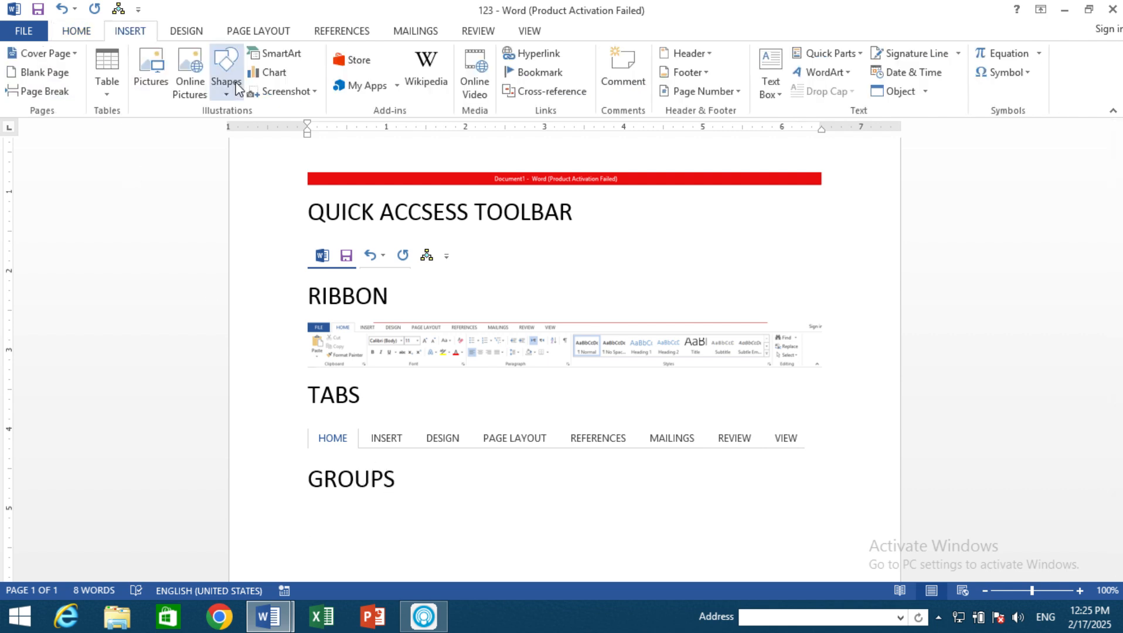
pyautogui.click(276, 93)
pyautogui.click(306, 220)
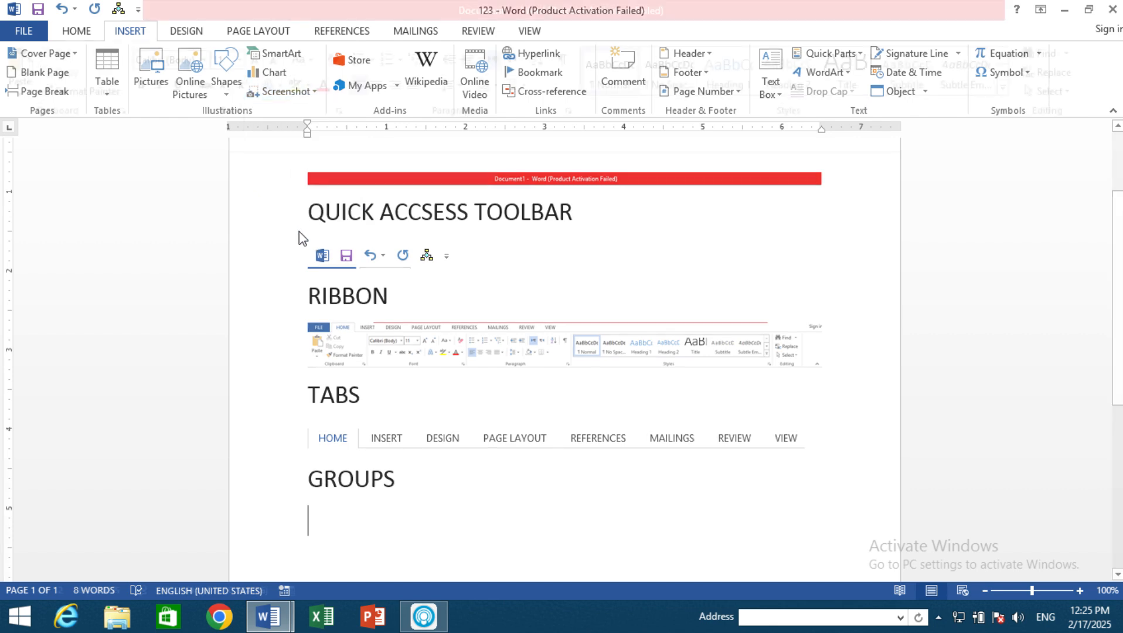
pyautogui.moveTo(132, 46); pyautogui.dragTo(348, 115)
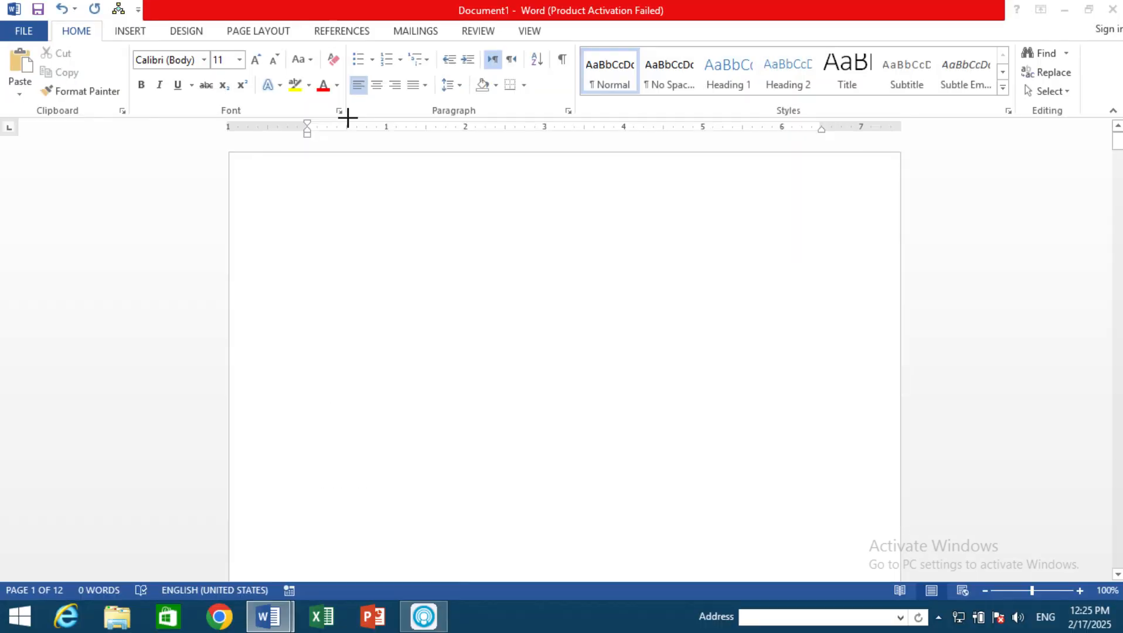
pyautogui.scroll(-2, 393, 422)
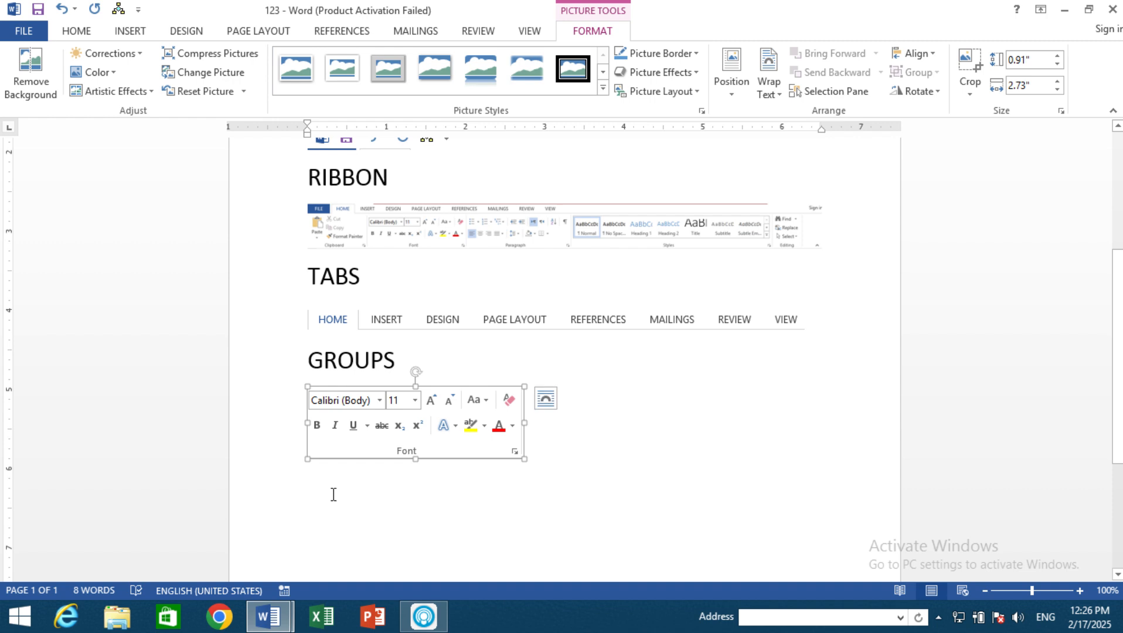
# Step: Enter the heading "COMMANDS" below the Font group picture, followed by a new line
pyautogui.click(334, 494)
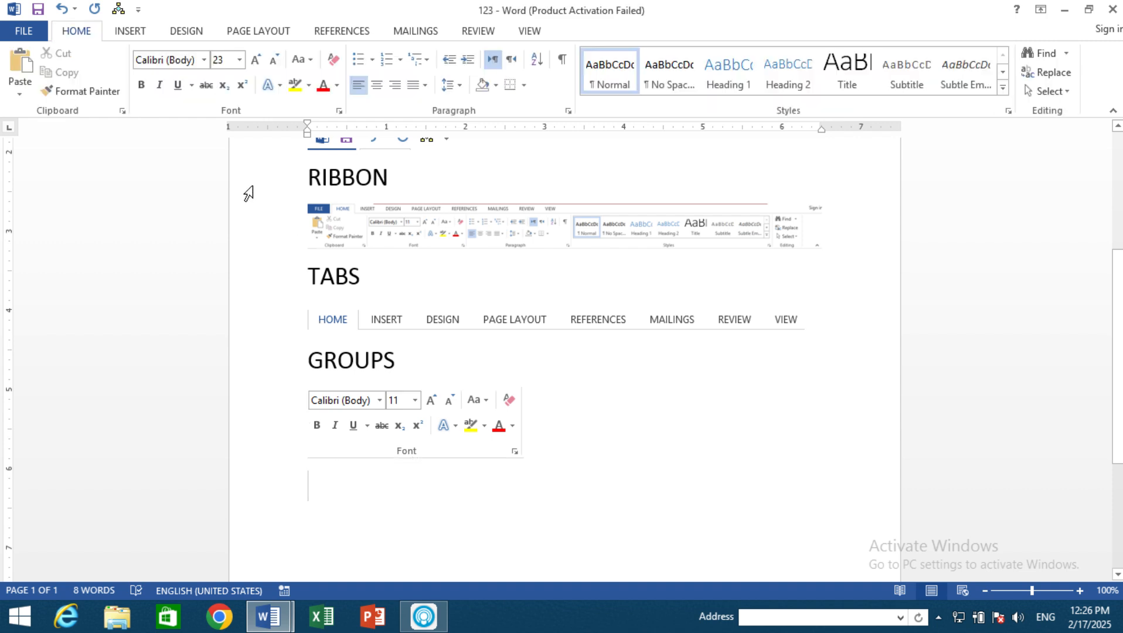
pyautogui.write('COMMADND')
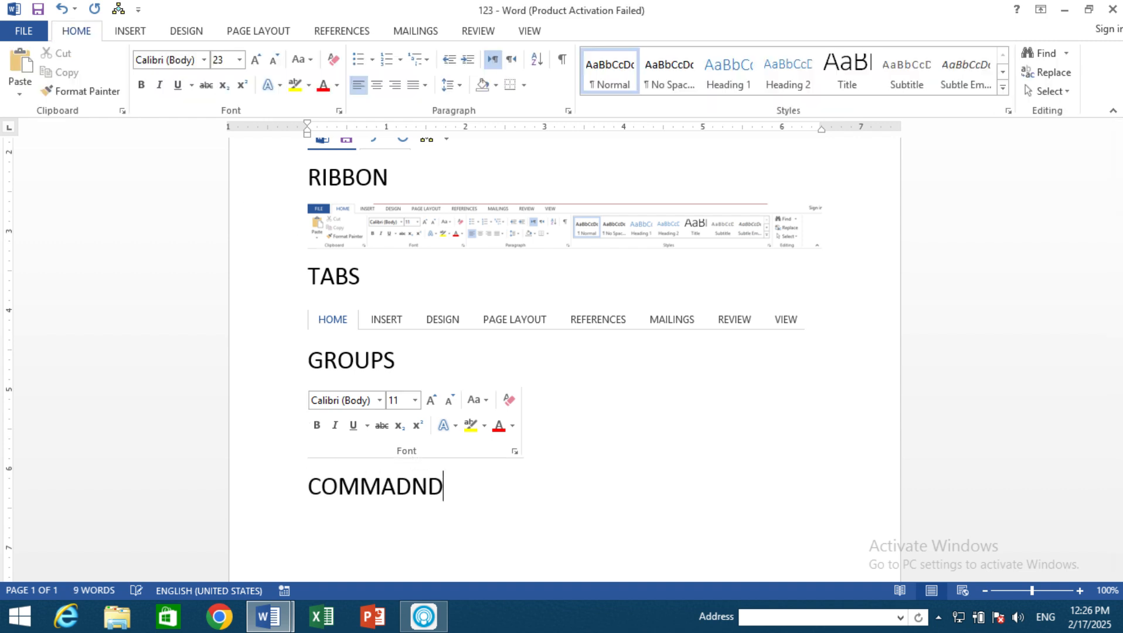
pyautogui.press('BackSpace')
pyautogui.press('BackSpace')
pyautogui.press('BackSpace')
pyautogui.press('BackSpace')
pyautogui.write('ANDS')
pyautogui.press('Return')
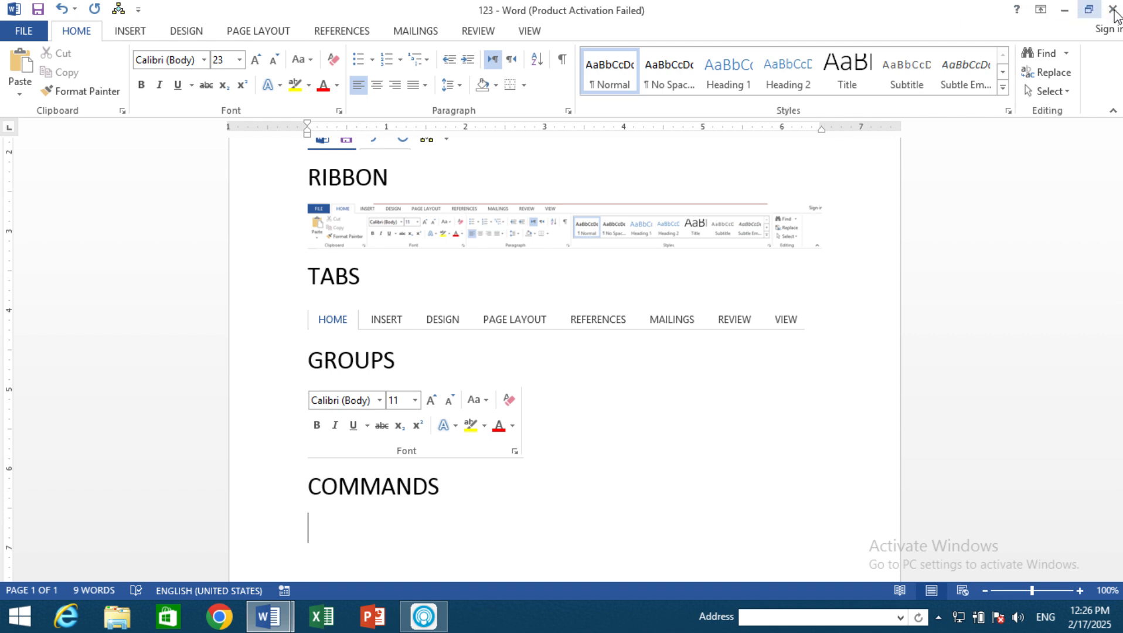
# Step: Demonstrate the window controls by restoring down and re-maximizing the 123 document window, and minimizing and reopening it
pyautogui.click(1088, 10)
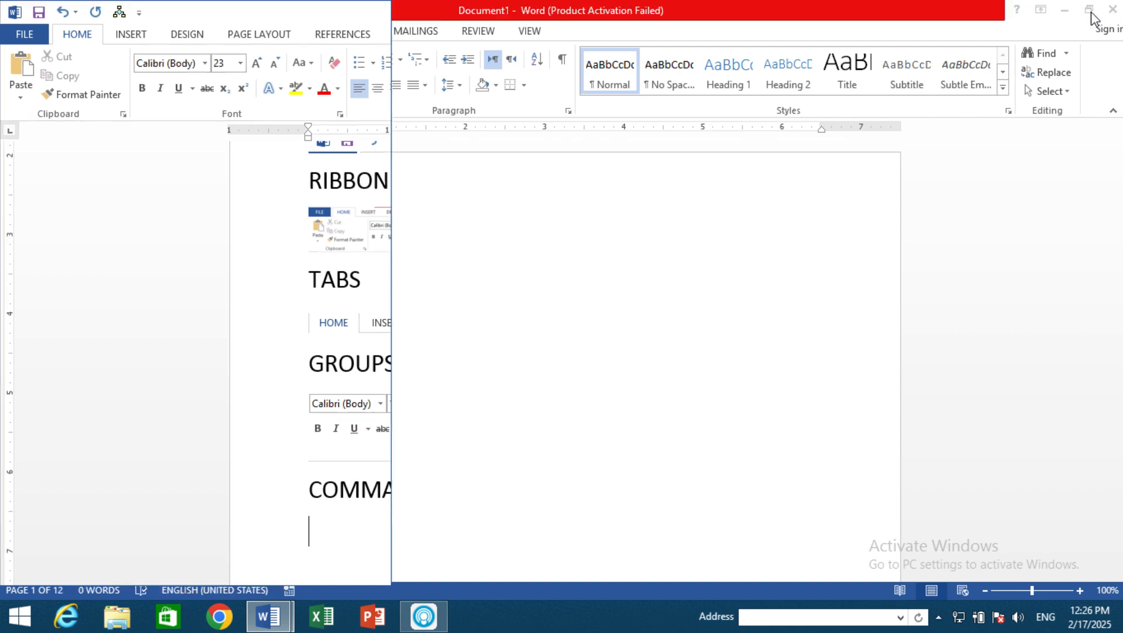
pyautogui.click(355, 12)
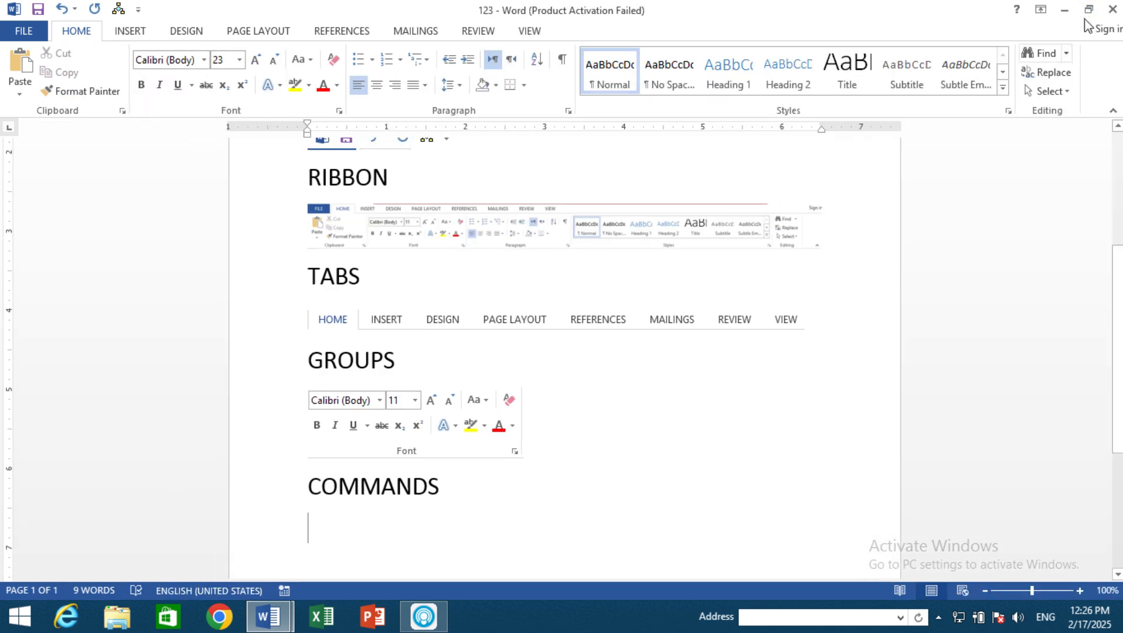
pyautogui.click(1064, 10)
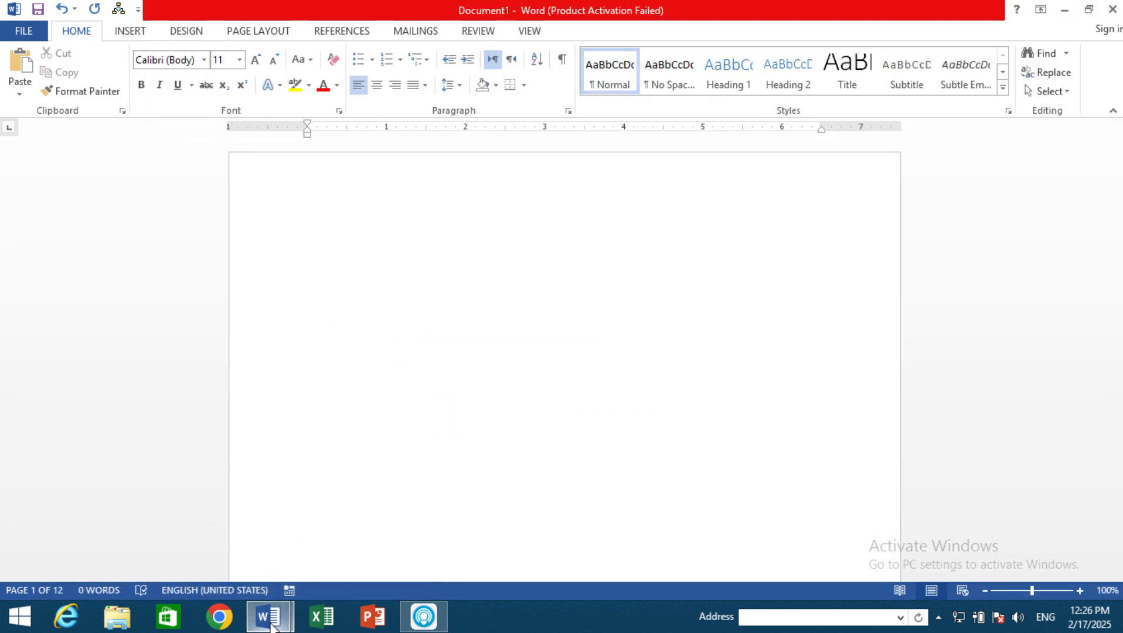
pyautogui.moveTo(271, 615)
pyautogui.click(327, 528)
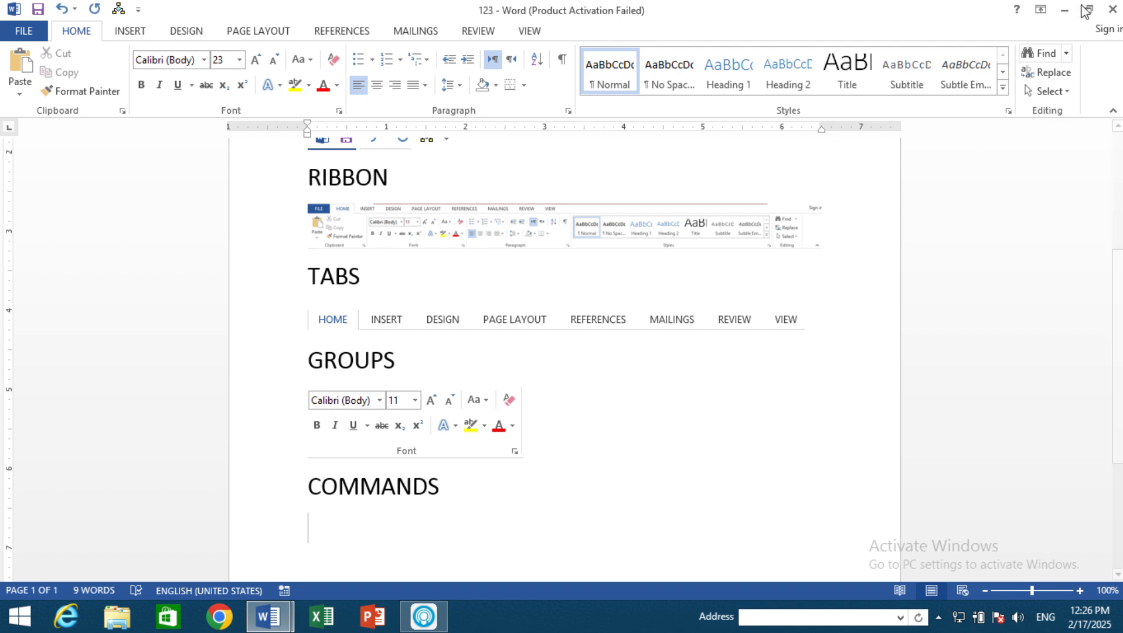
# Step: Switch the ribbon display to Auto-hide Ribbon, to Show Tabs, and back to Show Tabs and Commands
pyautogui.click(1040, 9)
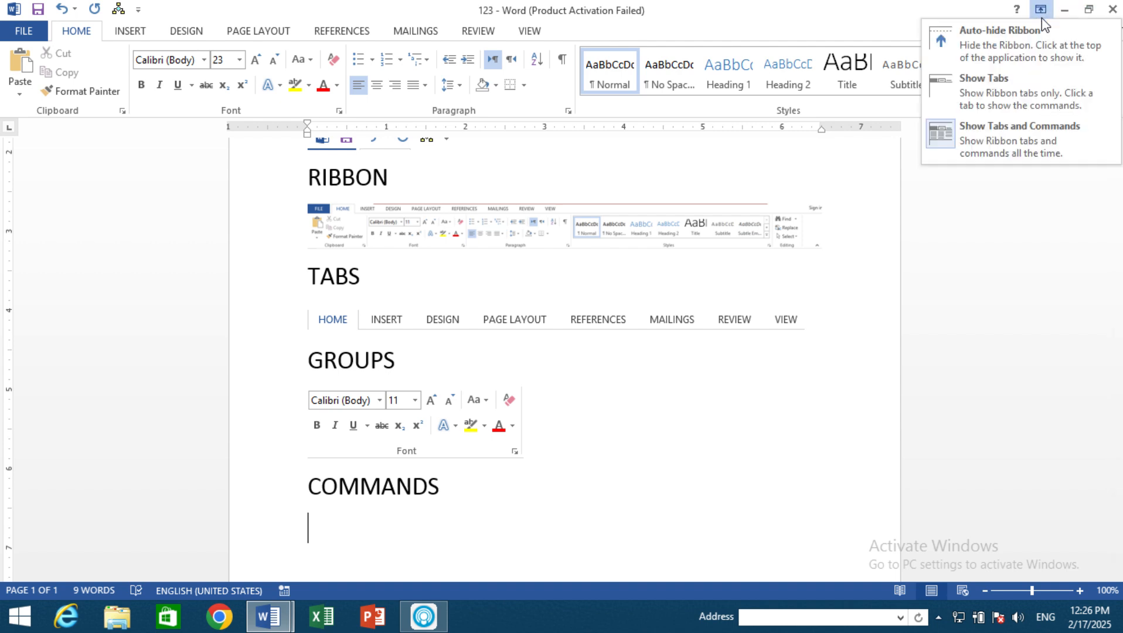
pyautogui.click(1006, 59)
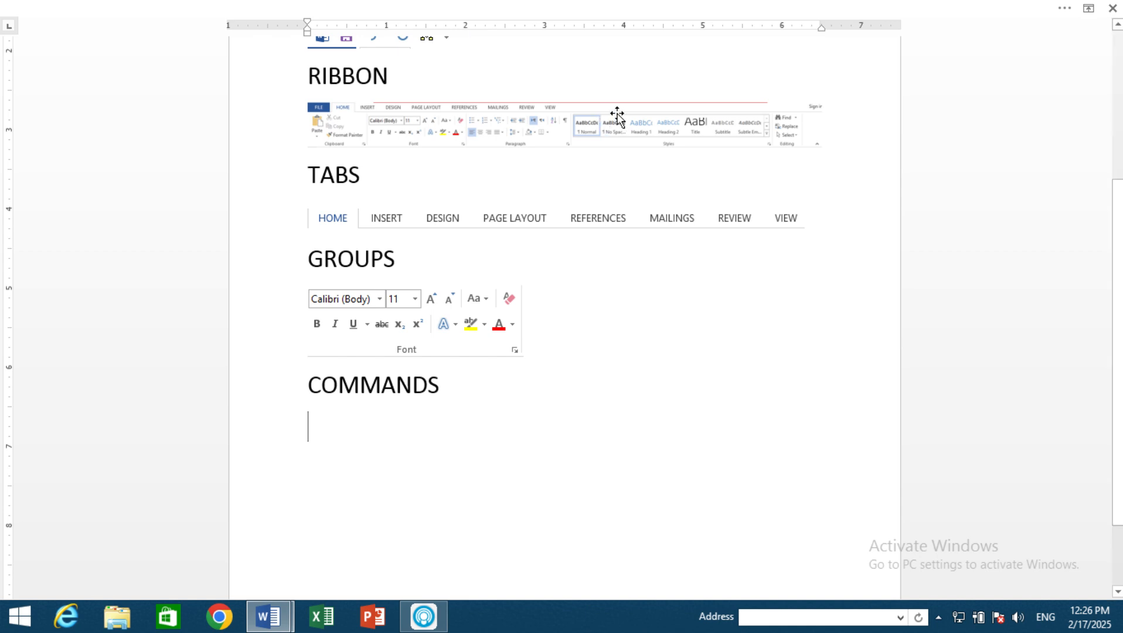
pyautogui.click(1088, 9)
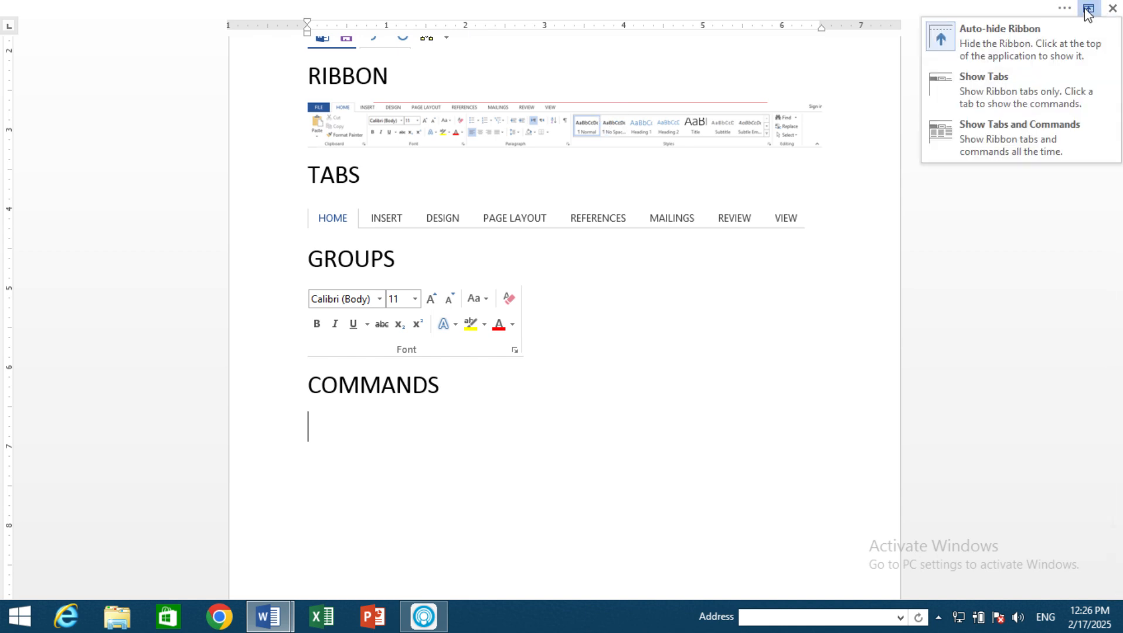
pyautogui.click(1036, 88)
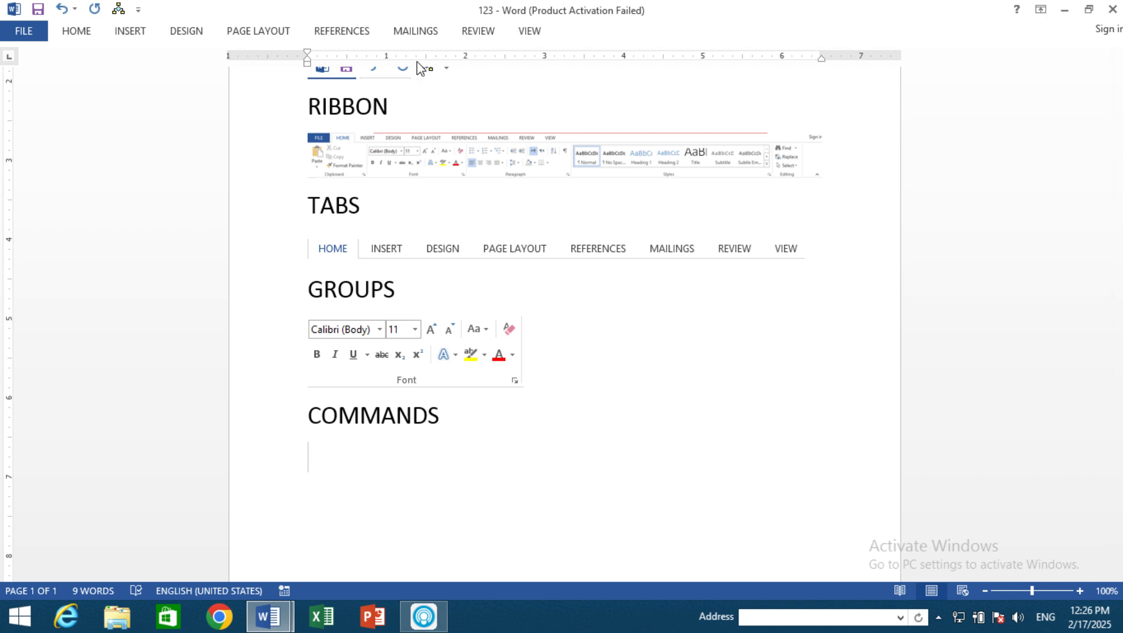
pyautogui.click(1040, 9)
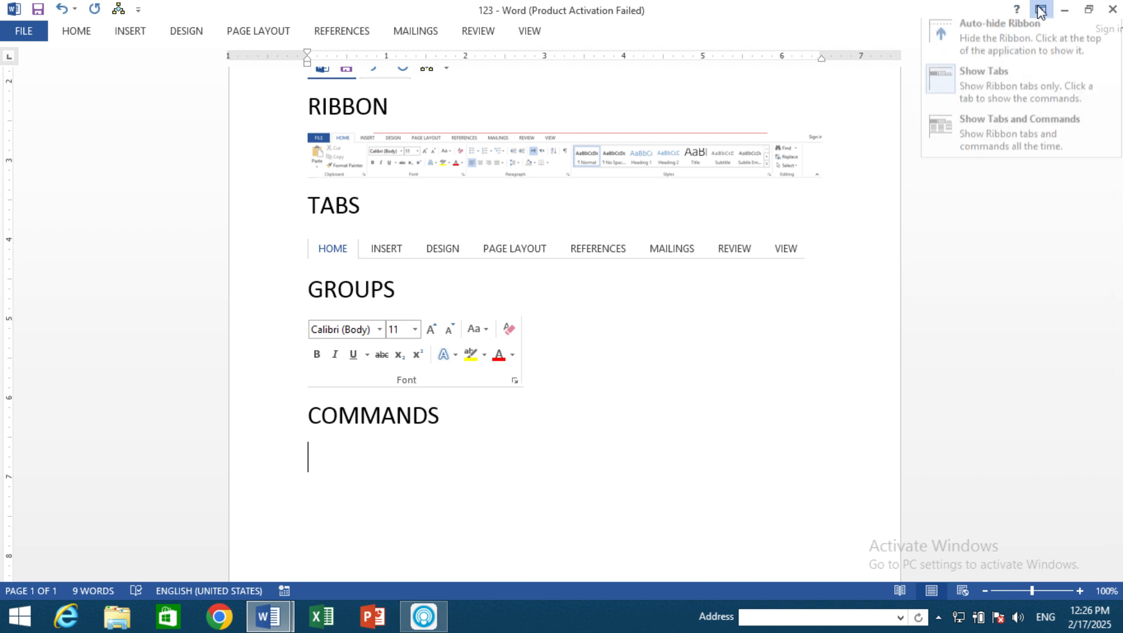
pyautogui.click(991, 141)
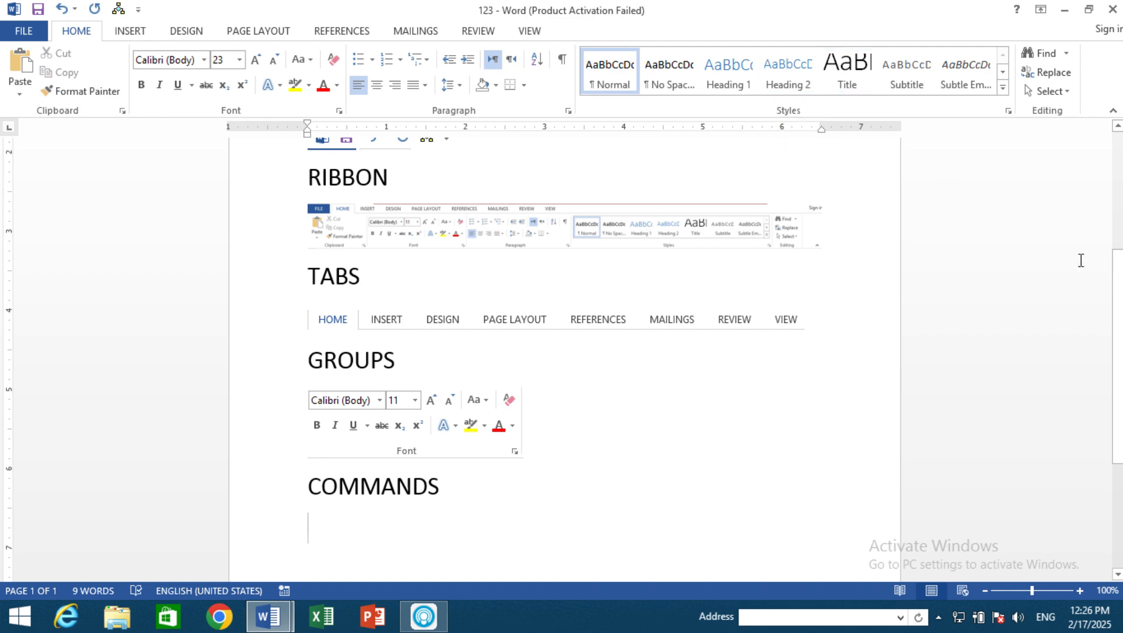
# Step: Enlarge the 123 document's zoom level to 124%
pyautogui.moveTo(1118, 302); pyautogui.dragTo(1118, 258)
pyautogui.scroll(-5, 1118, 258)
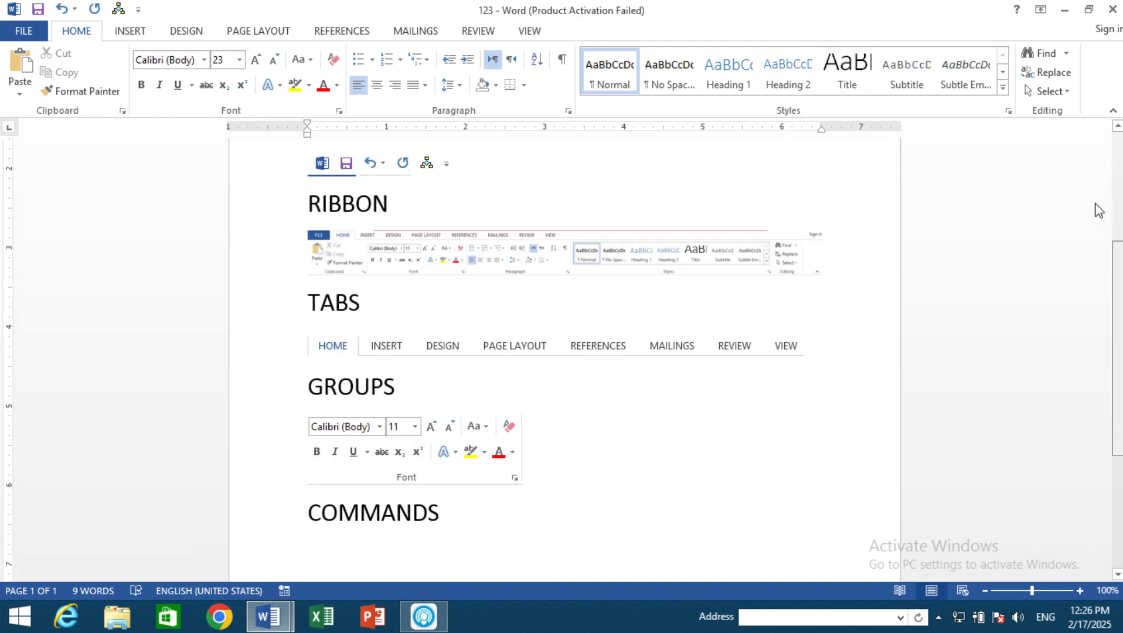
pyautogui.scroll(-2, 1108, 266)
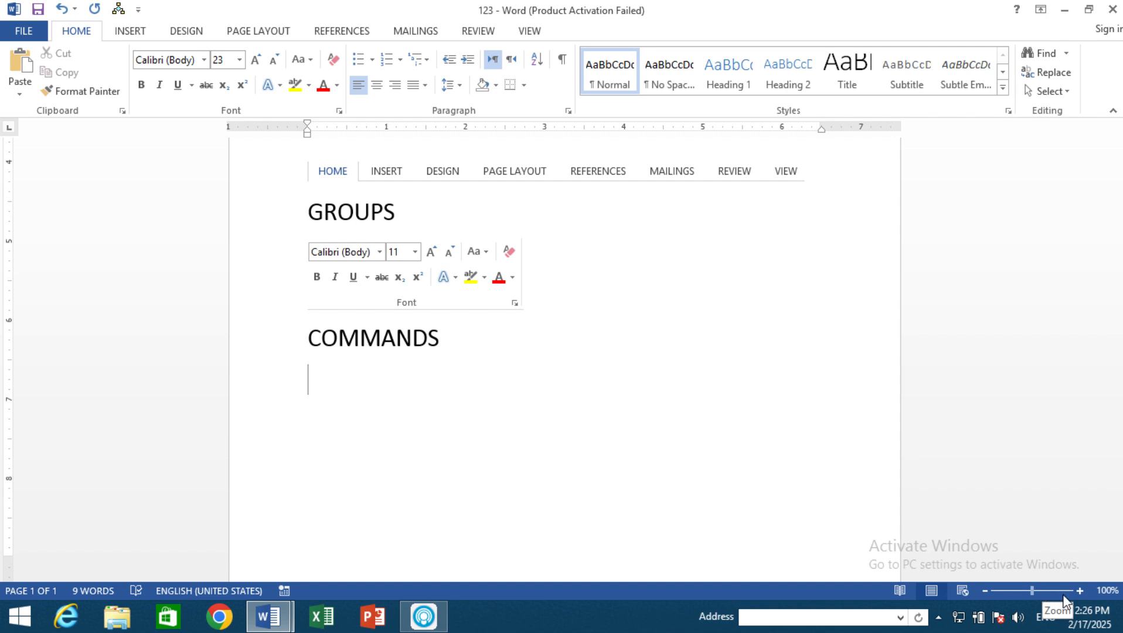
pyautogui.moveTo(1041, 586)
pyautogui.mouseDown()
pyautogui.moveTo(1052, 592)
pyautogui.moveTo(1034, 590)
pyautogui.mouseUp()
pyautogui.click(1034, 590)
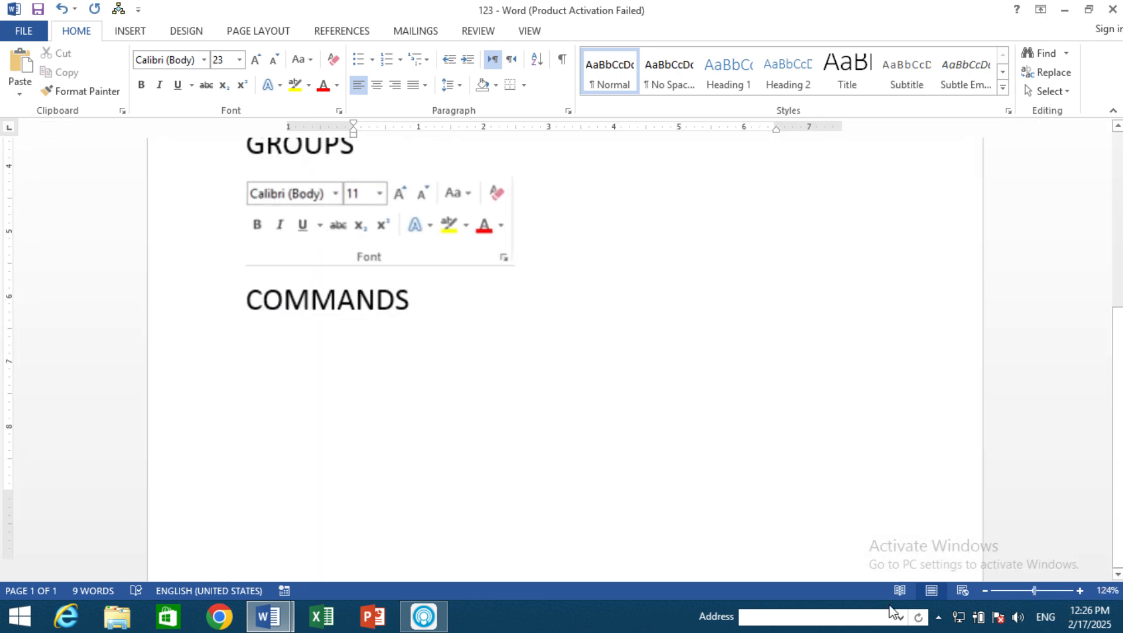
pyautogui.scroll(6, 46, 595)
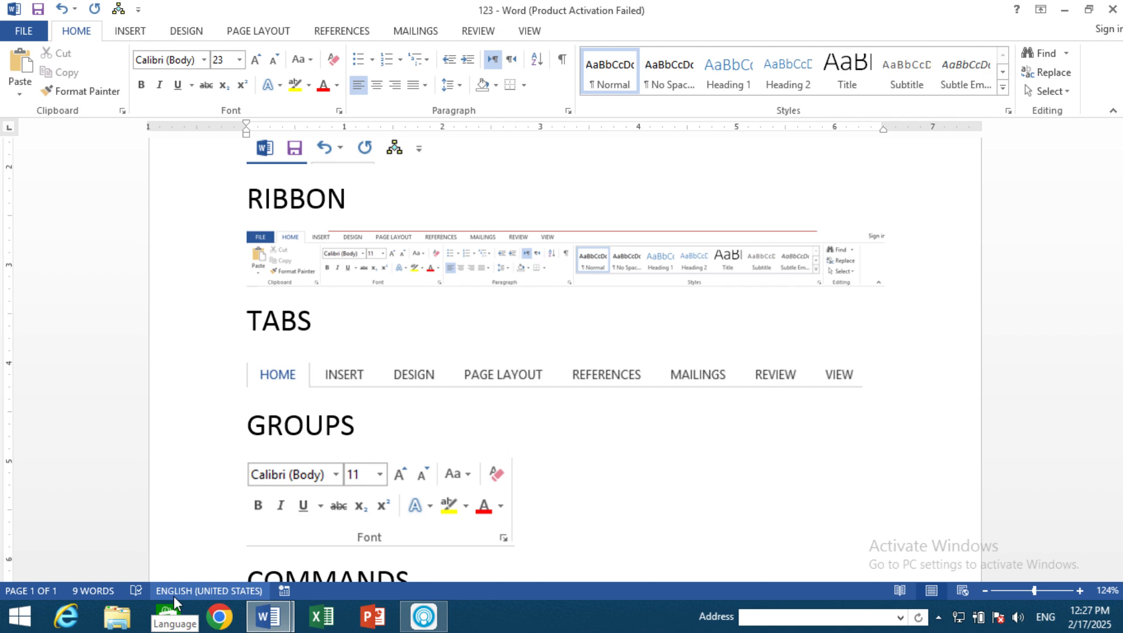
# Step: Create a new blank document and generate sample paragraphs in it with =RAND()
pyautogui.hotkey('ctrl', 'n')
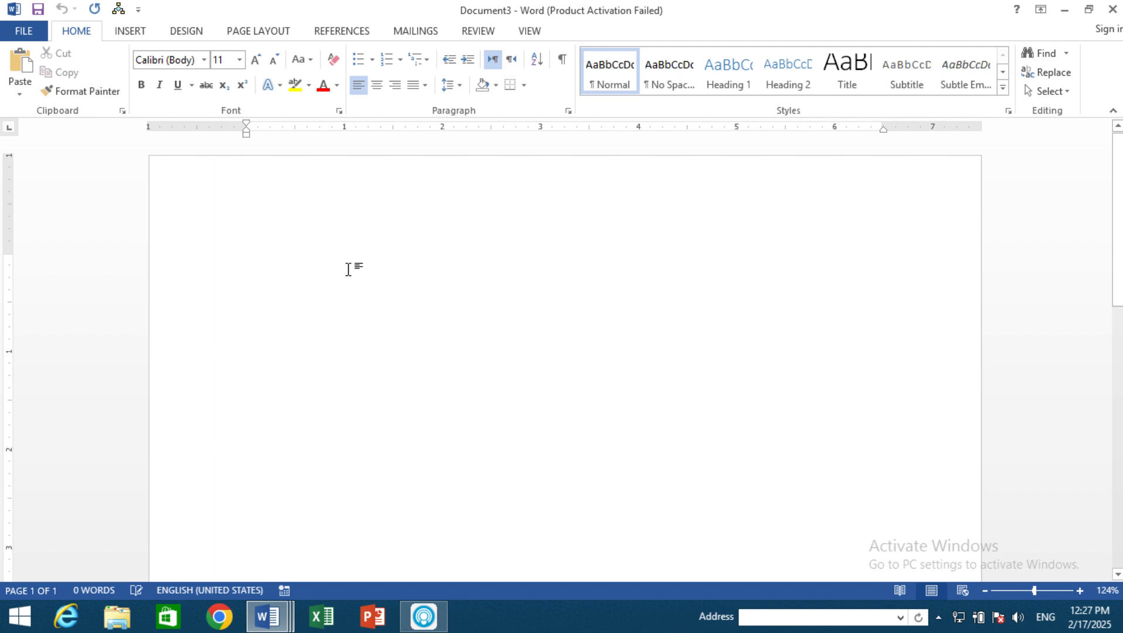
pyautogui.write('=RAND')
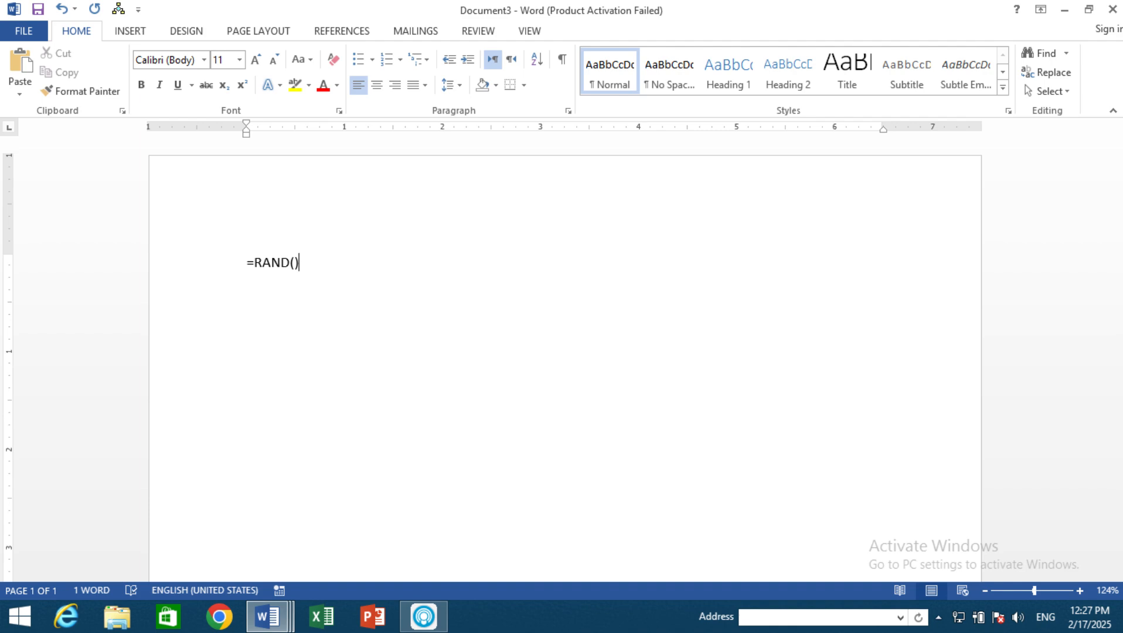
pyautogui.write('()')
pyautogui.press('Return')
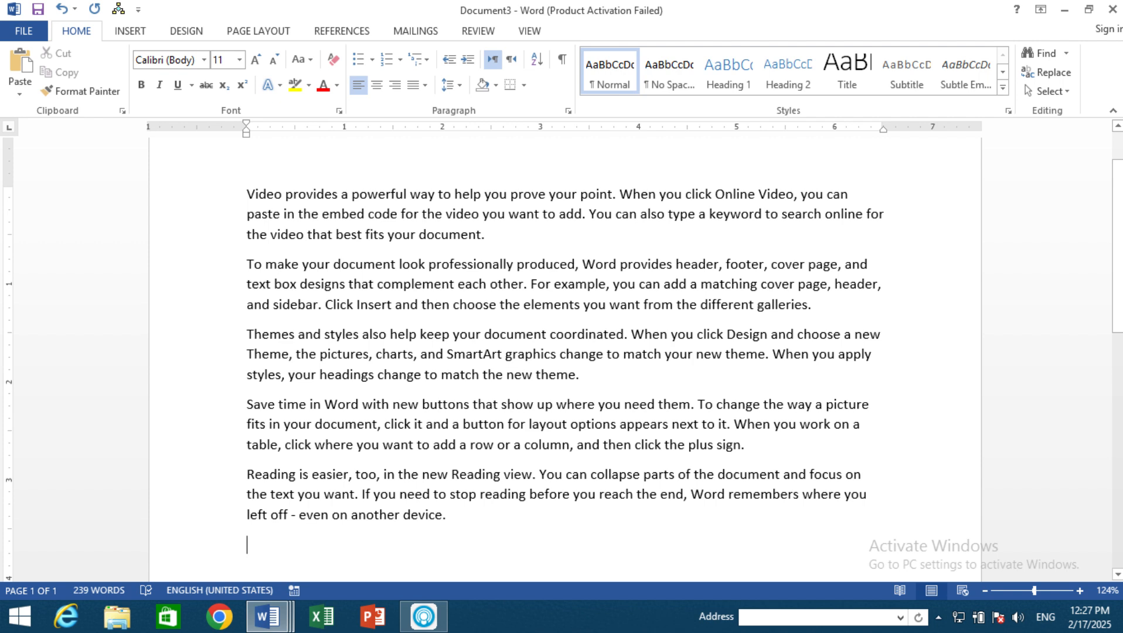
# Step: Replace all the sample text by generating it again with =RAND(), and undo the formula's expansion
pyautogui.hotkey('ctrl', 'a')
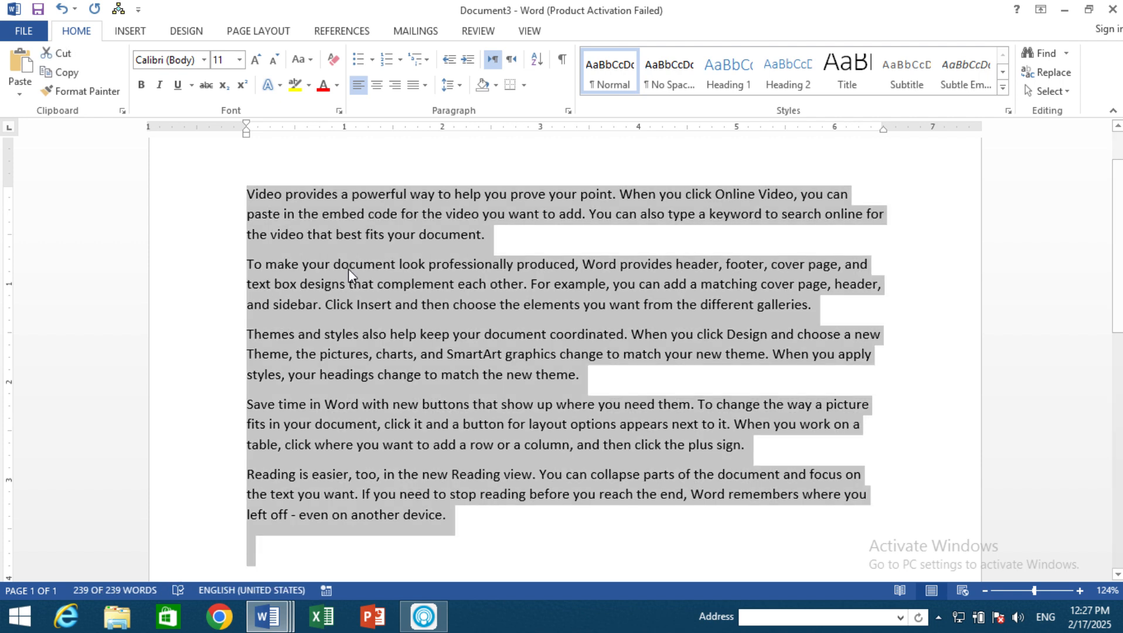
pyautogui.press('BackSpace')
pyautogui.write('=RA')
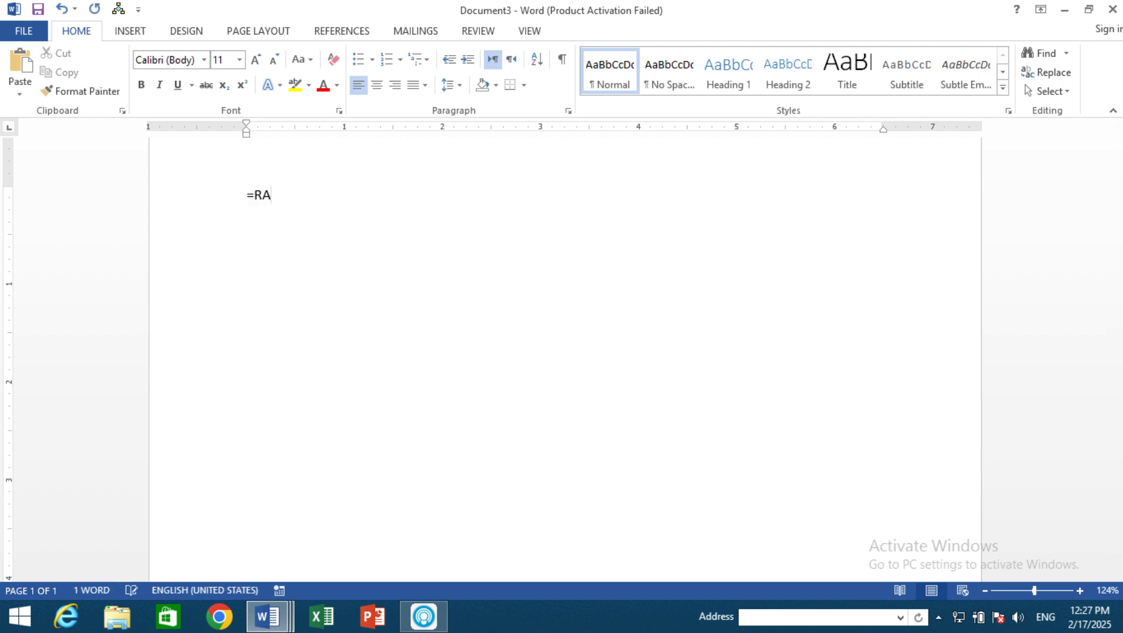
pyautogui.write('ND()')
pyautogui.press('Return')
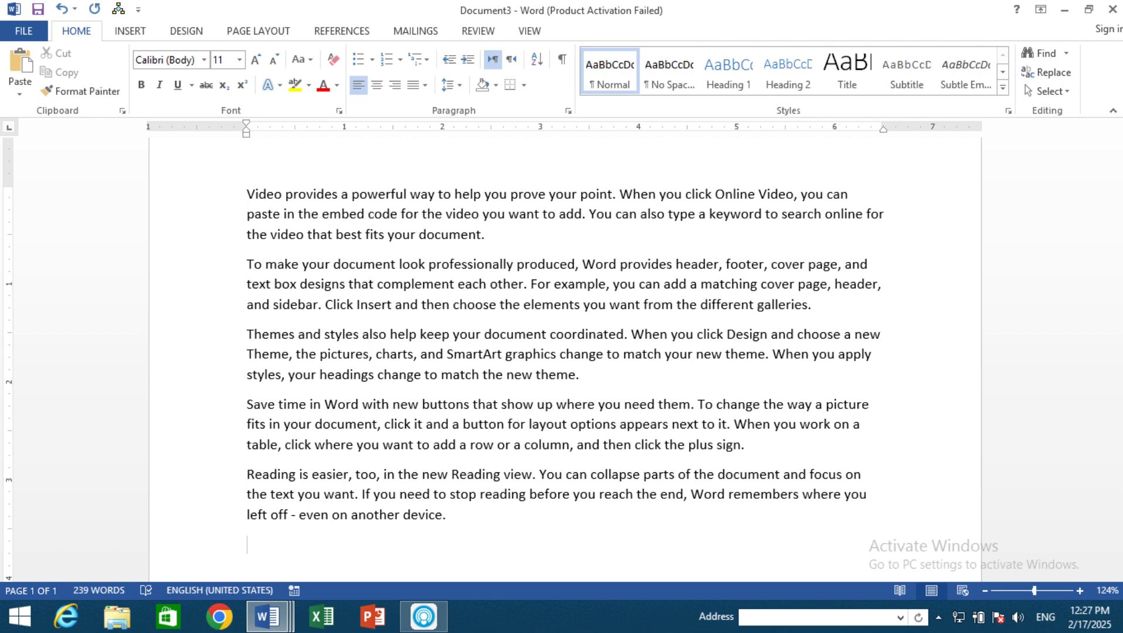
pyautogui.hotkey('ctrl', 'z')
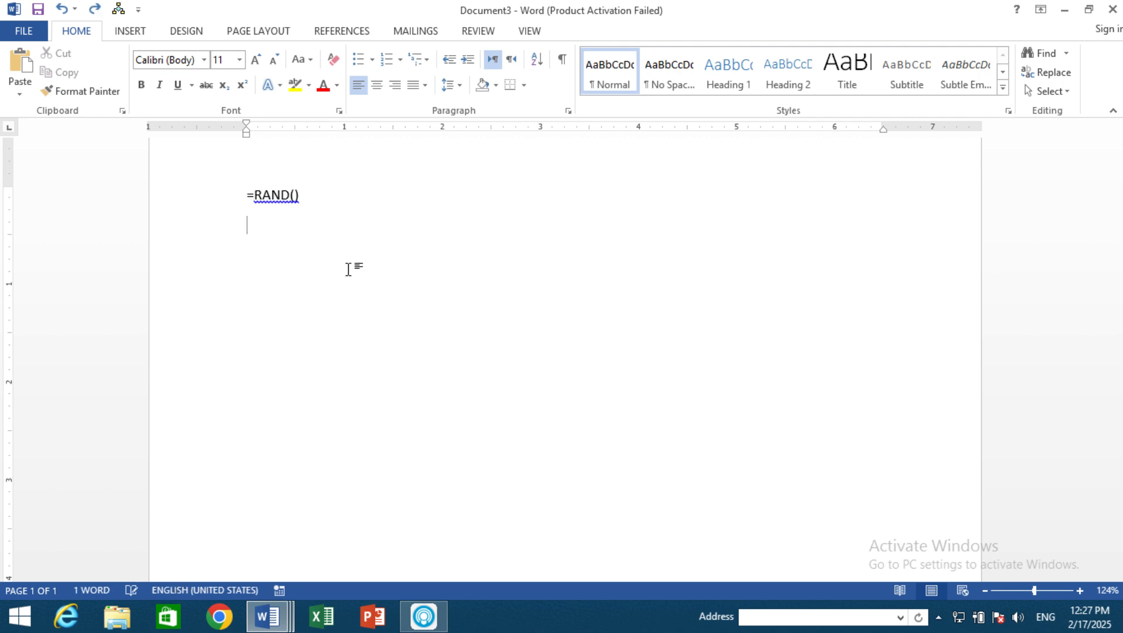
# Step: Undo back to the editable formula and change it to =RAND(15) to generate 15 sample paragraphs
pyautogui.hotkey('ctrl', 'z')
pyautogui.press('BackSpace')
pyautogui.write('15)')
pyautogui.press('Return')
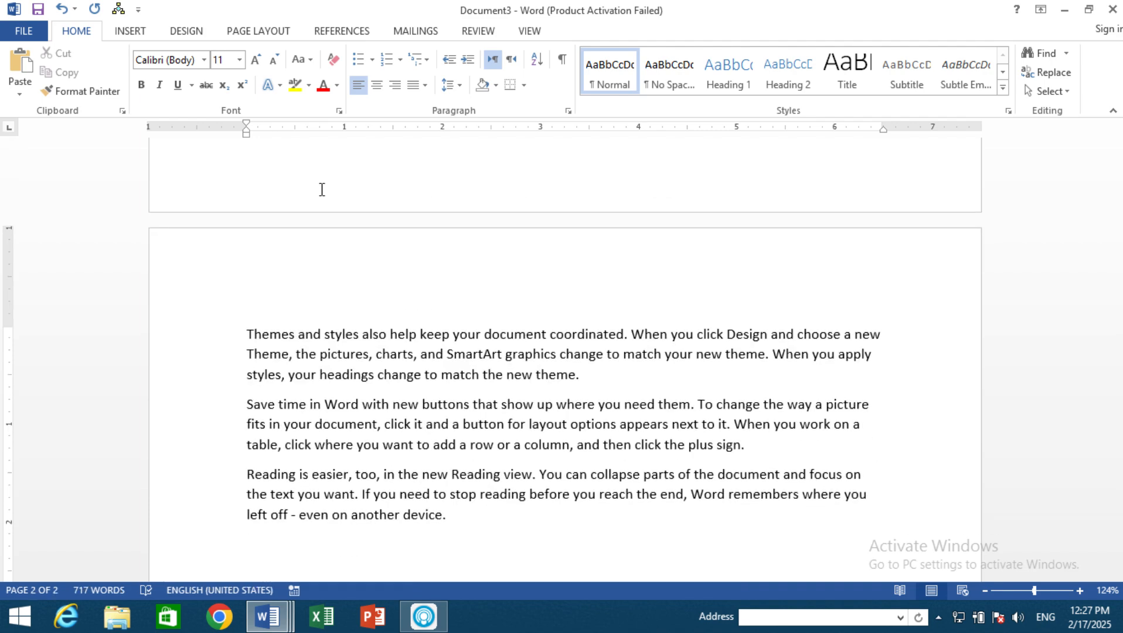
# Step: Delete all the sample text and generate default sample paragraphs with =RAND()
pyautogui.hotkey('ctrl', 'a')
pyautogui.press('Delete')
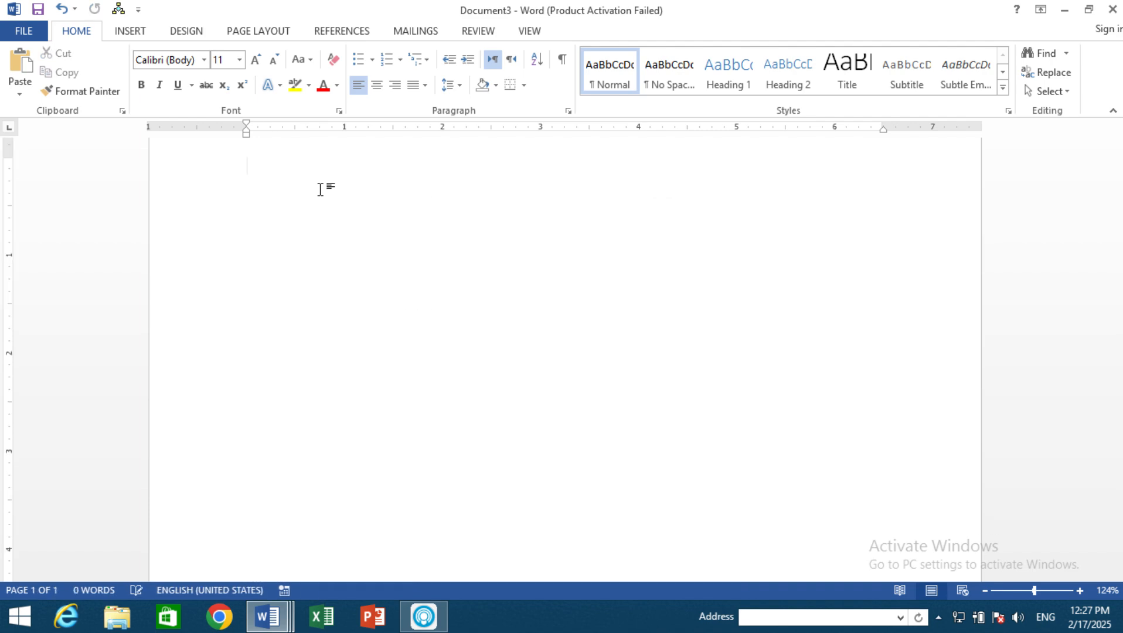
pyautogui.write('=RAND')
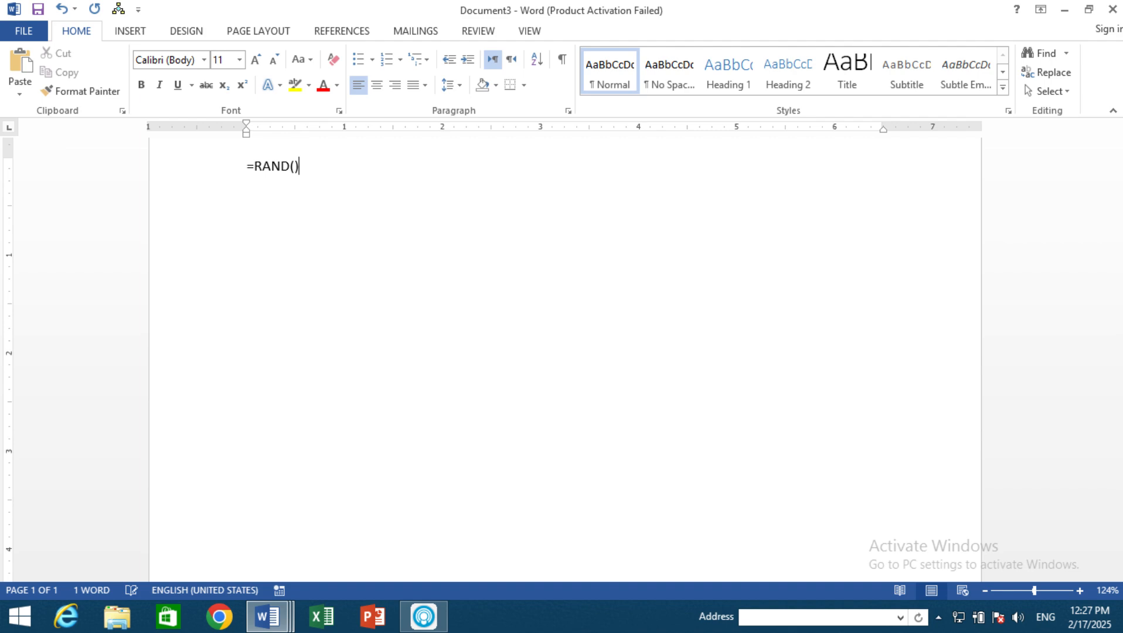
pyautogui.write('()')
pyautogui.press('Return')
pyautogui.scroll(2, 167, 211)
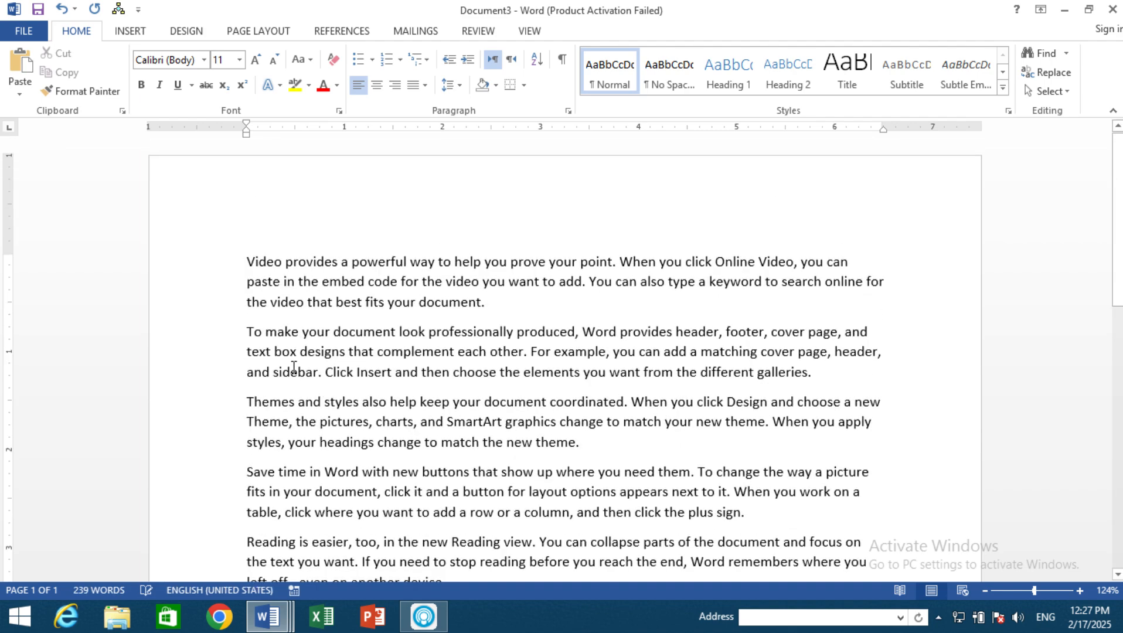
pyautogui.scroll(-2, 167, 211)
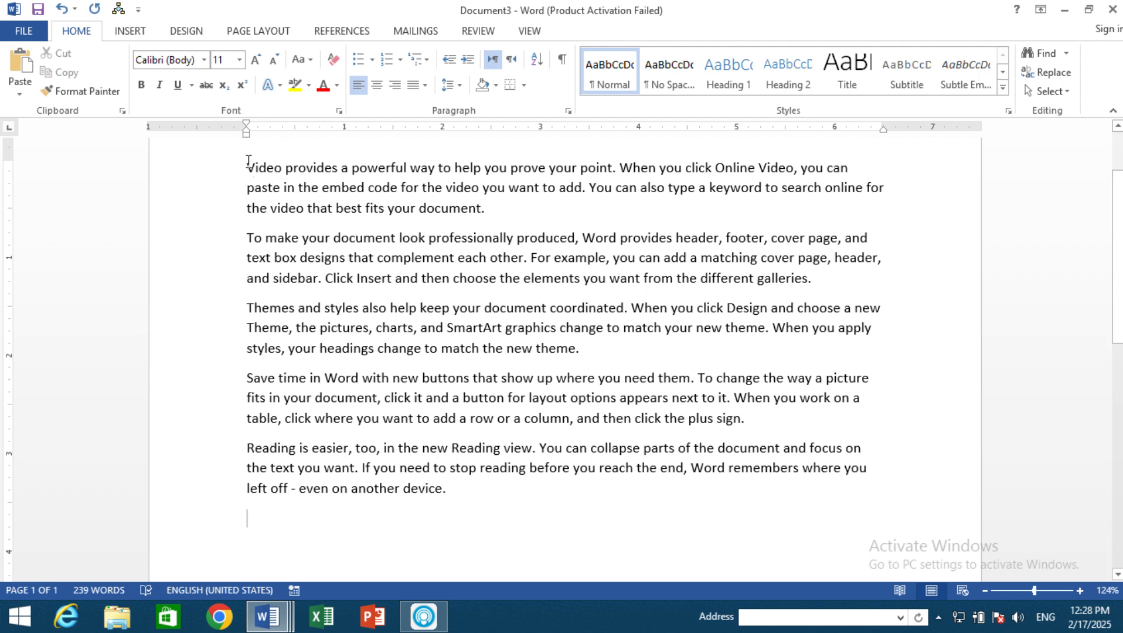
# Step: Select the first paragraph through its text, and select its first line, the entire document and the whole paragraph from the page margin
pyautogui.moveTo(248, 161); pyautogui.dragTo(517, 223)
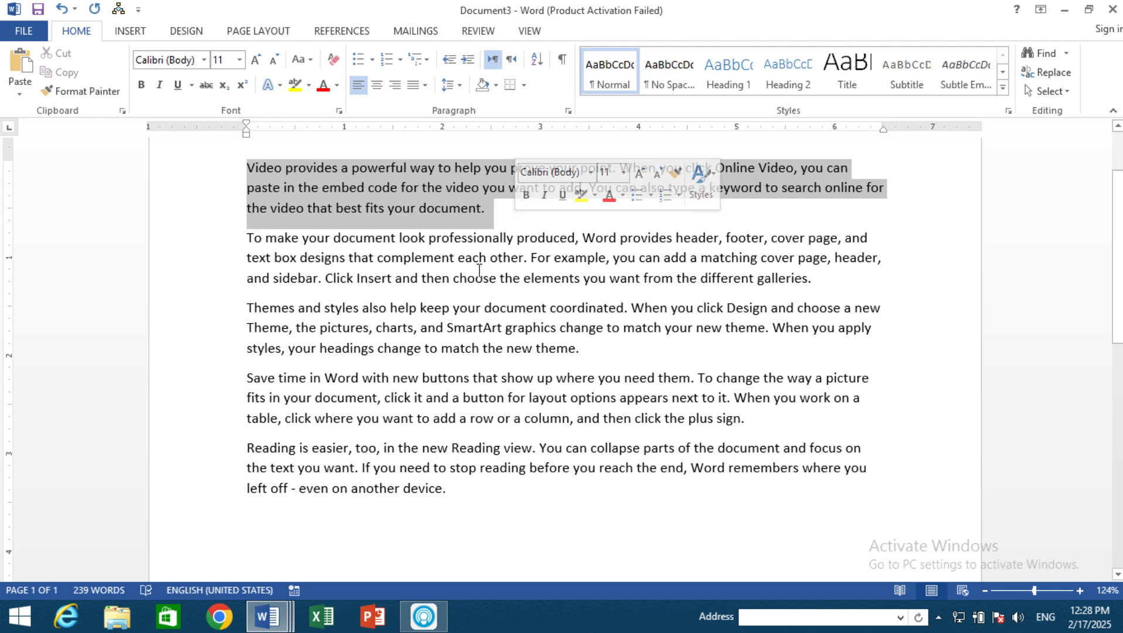
pyautogui.click(379, 345)
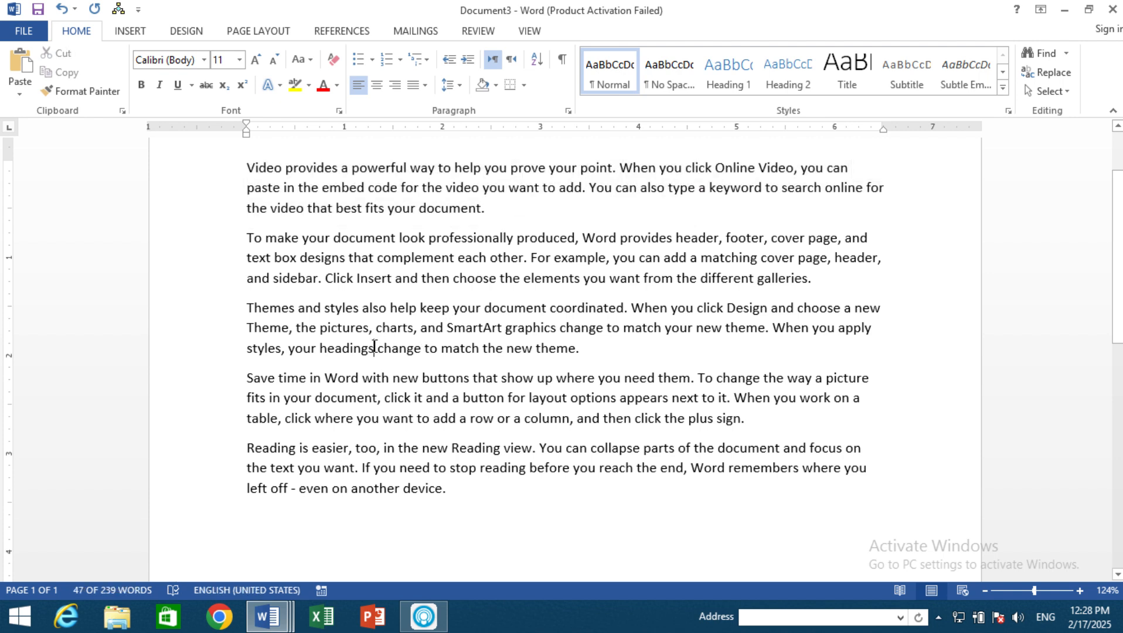
pyautogui.click(188, 179)
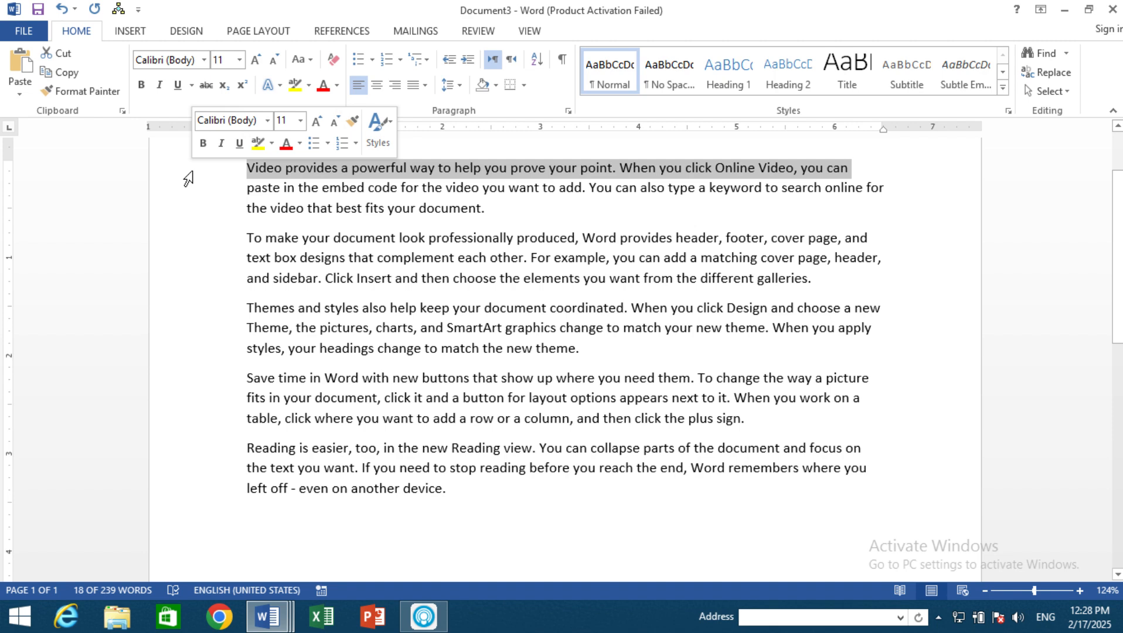
pyautogui.tripleClick(195, 170)
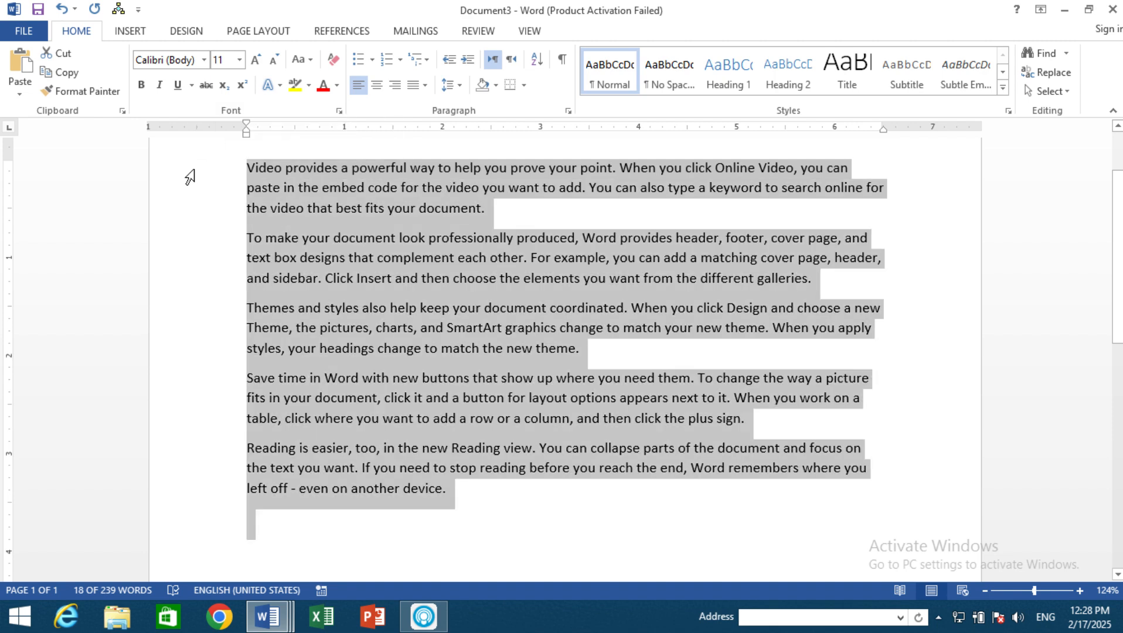
pyautogui.click(195, 170)
pyautogui.doubleClick(191, 178)
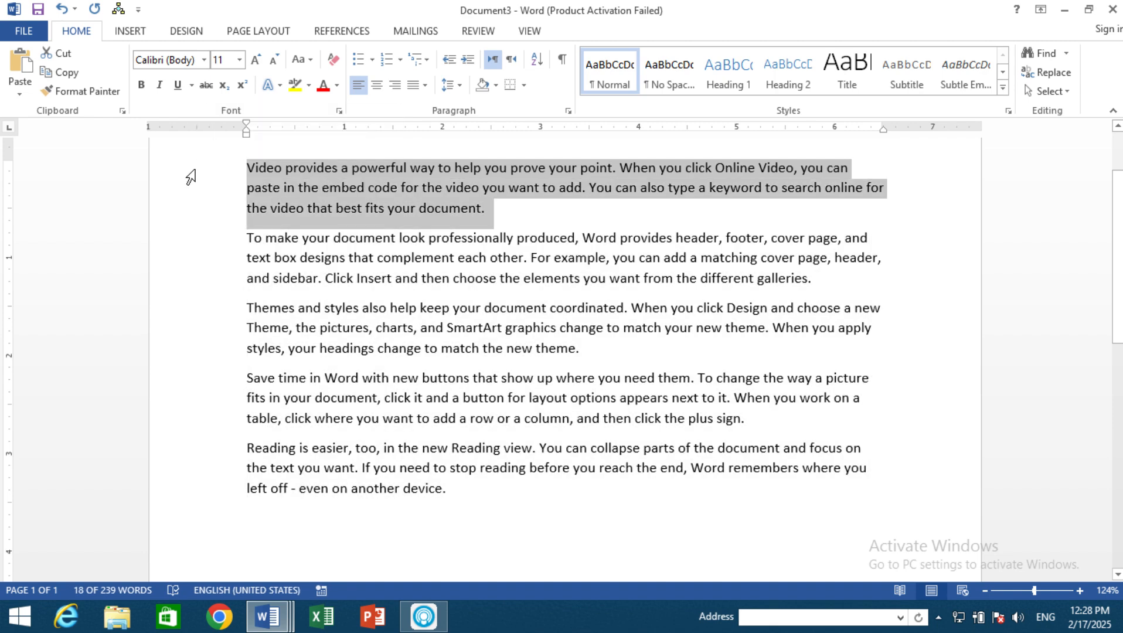
pyautogui.click(191, 179)
pyautogui.doubleClick(192, 180)
# Step: Select the word "document" in the third paragraph, a span across the last two paragraphs and the whole text, and clear the selection
pyautogui.doubleClick(520, 308)
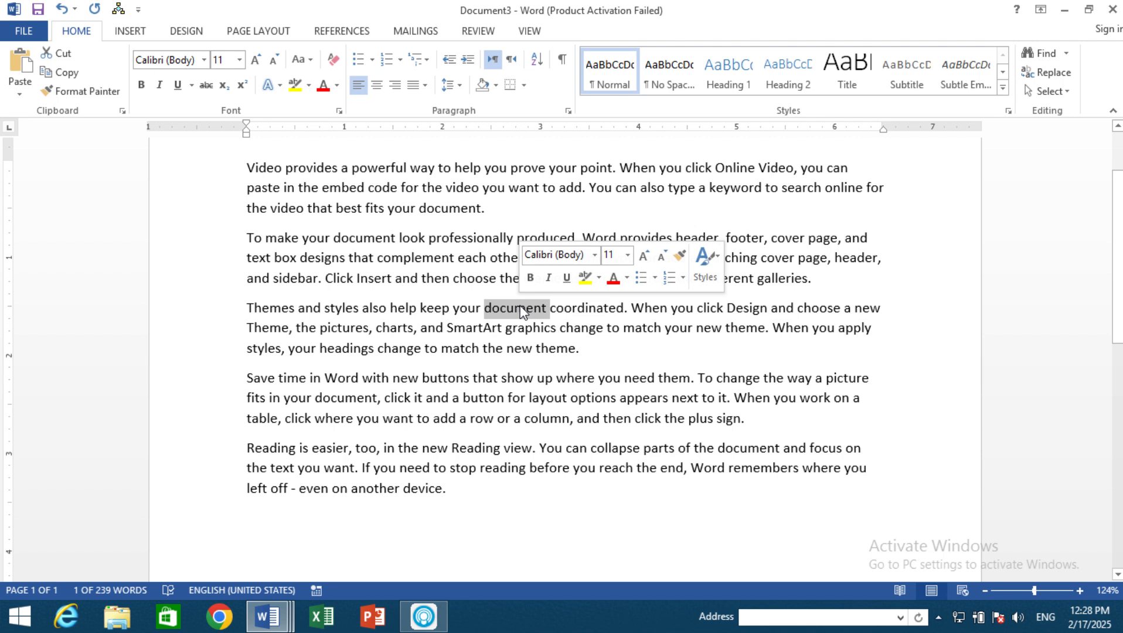
pyautogui.moveTo(420, 448); pyautogui.dragTo(417, 418)
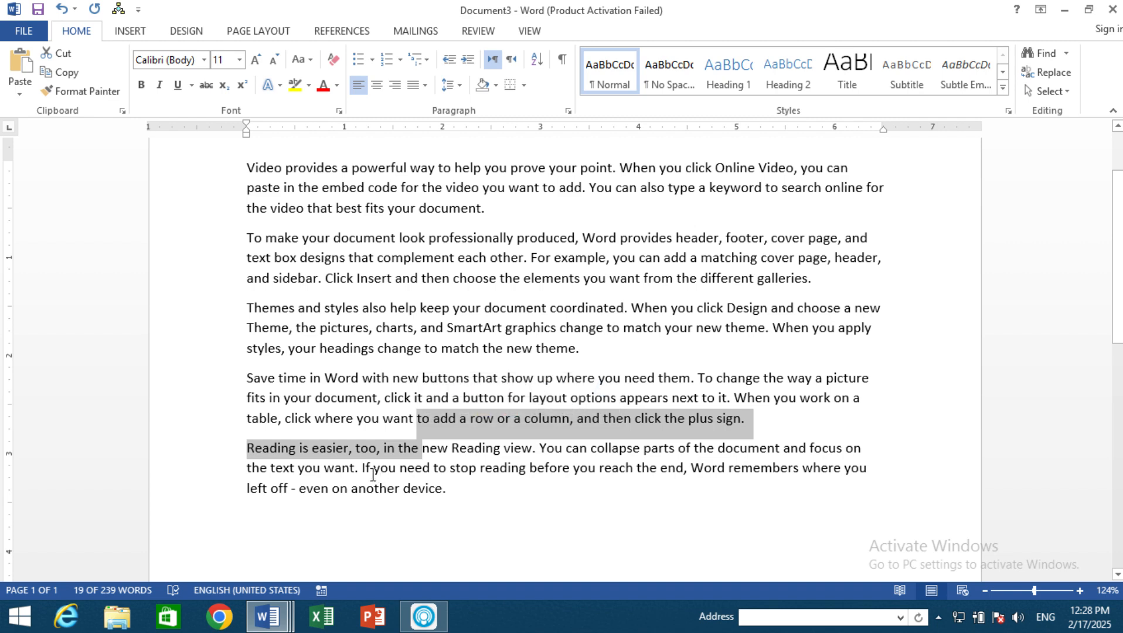
pyautogui.hotkey('ctrl', 'a')
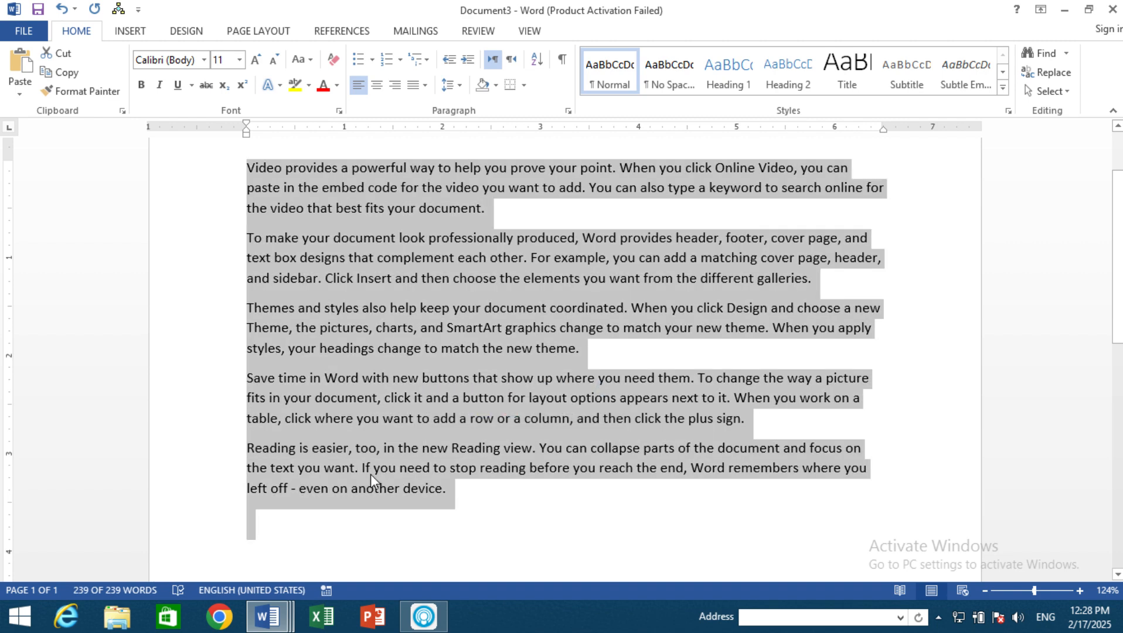
pyautogui.click(648, 293)
# Step: Minimize the open Word windows, draw a selection box on the desktop, and restore the Document3 window
pyautogui.click(1064, 10)
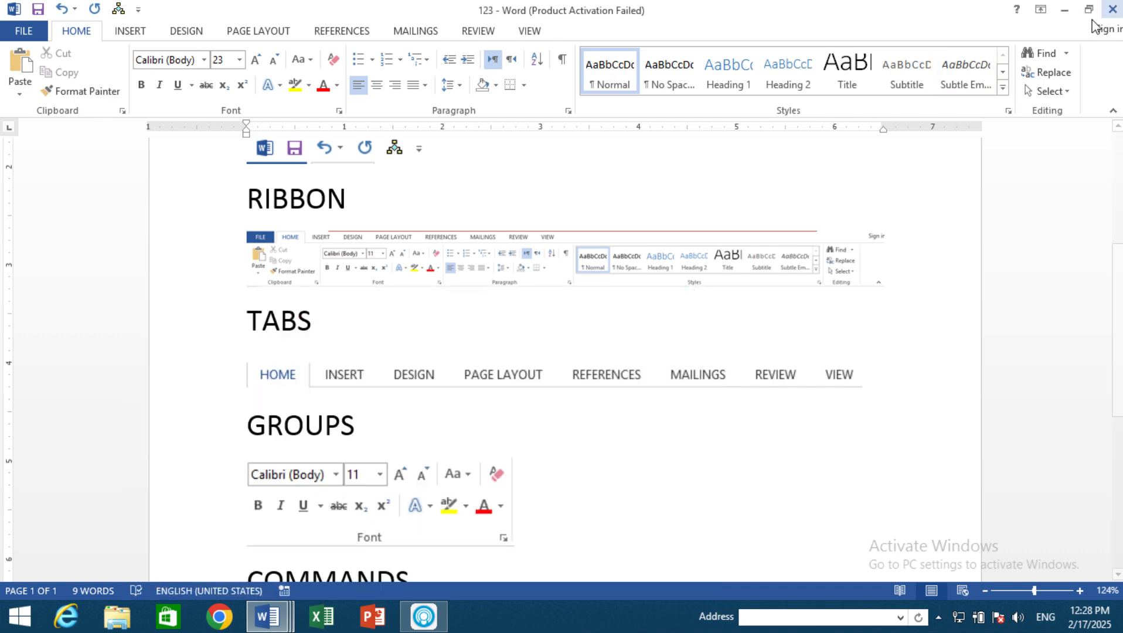
pyautogui.click(1064, 10)
pyautogui.click(1064, 10)
pyautogui.moveTo(881, 60); pyautogui.dragTo(618, 357)
pyautogui.moveTo(285, 619)
pyautogui.click(431, 538)
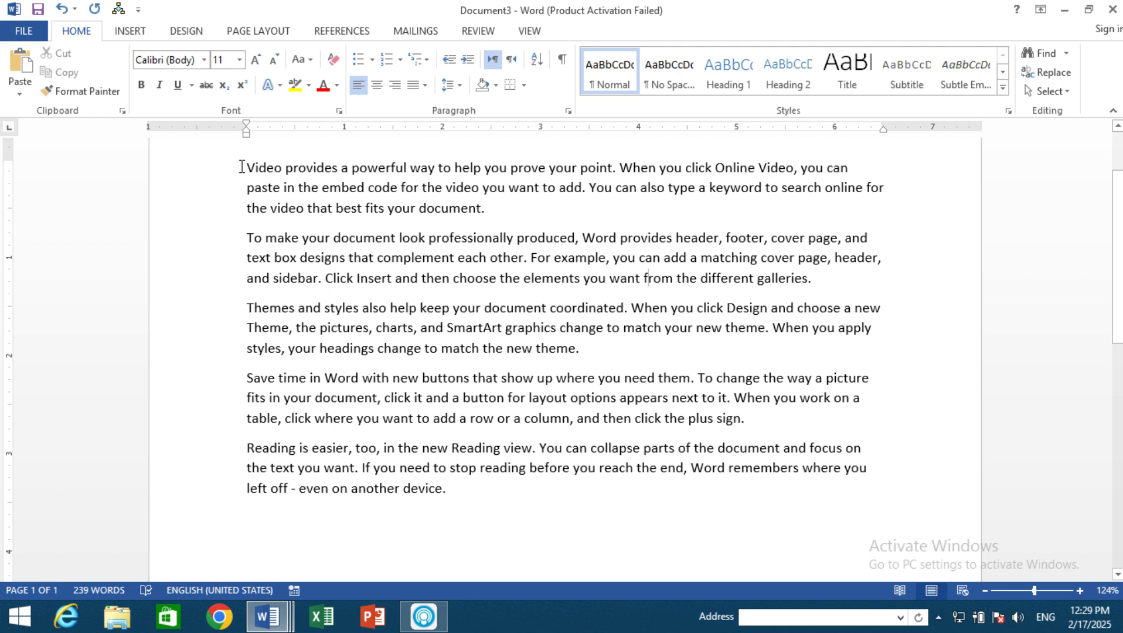
# Step: Select all the sample paragraphs, select only the first paragraph, and clear the selection
pyautogui.moveTo(242, 167); pyautogui.dragTo(516, 486)
pyautogui.click(299, 219)
pyautogui.moveTo(248, 169); pyautogui.dragTo(462, 214)
pyautogui.click(561, 564)
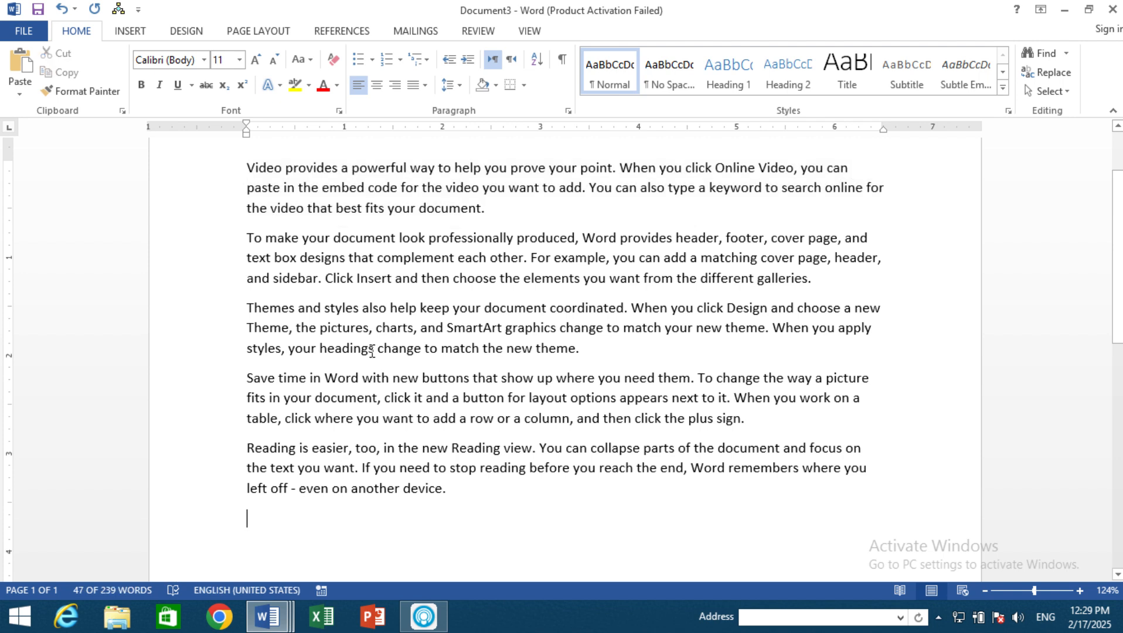
# Step: Select a rectangular block of text from the first paragraph's second line down through the fourth paragraph, and clear it
pyautogui.moveTo(249, 179); pyautogui.dragTo(492, 439)
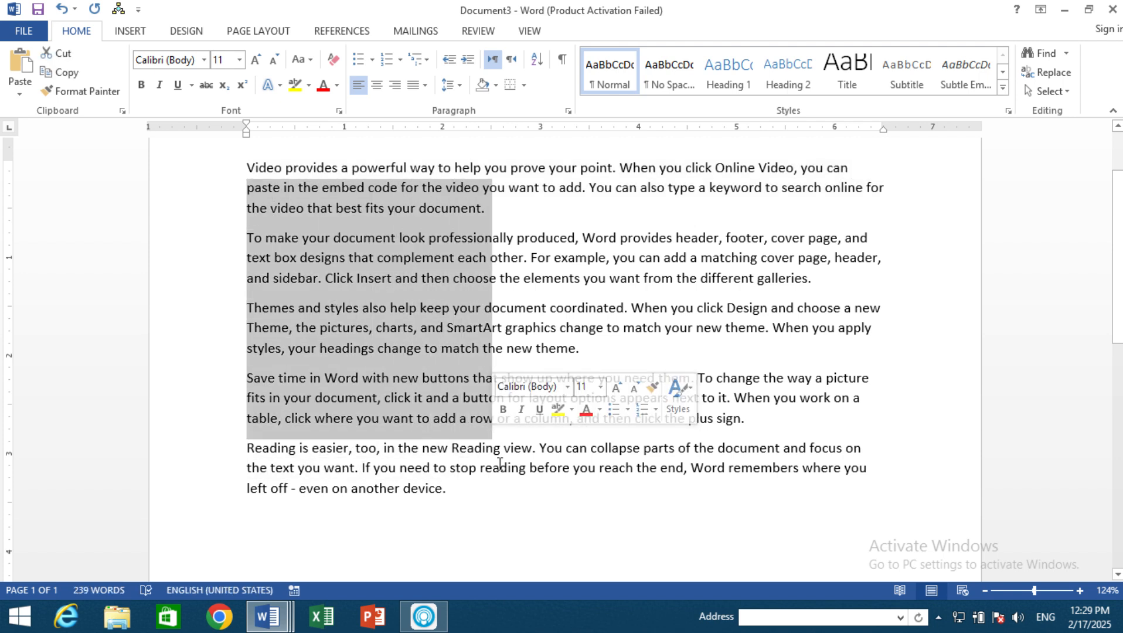
pyautogui.click(565, 482)
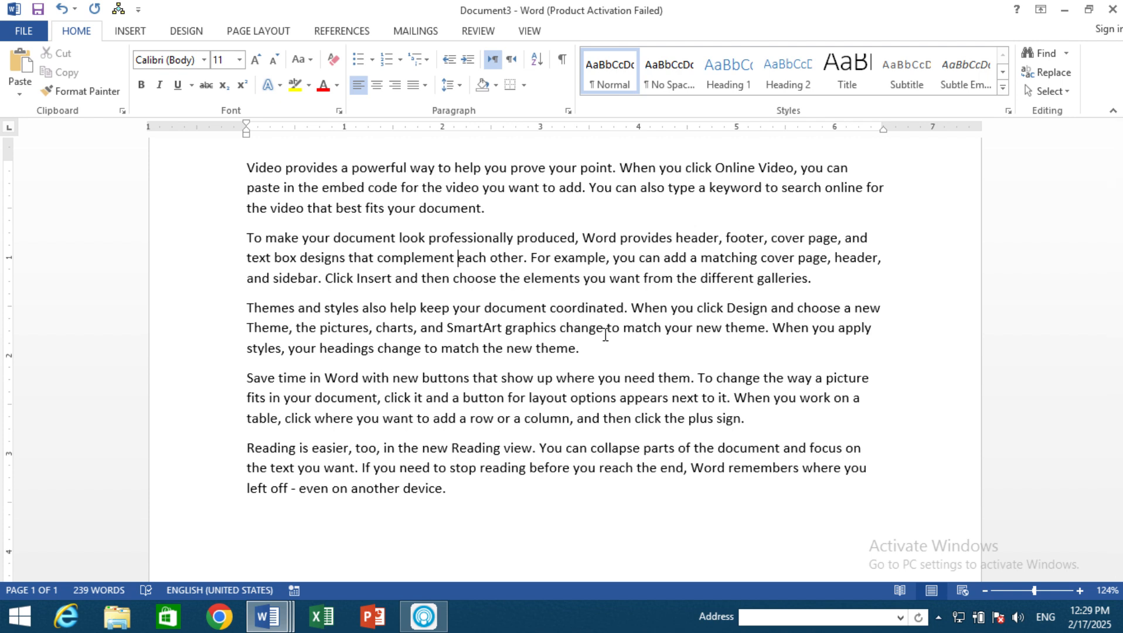
# Step: Select the words "each other." in the second paragraph, extending the selection character by character
pyautogui.hotkey('shift', 'Right')
pyautogui.hotkey('shift', 'Right')
pyautogui.hotkey('shift', 'Right')
pyautogui.hotkey('shift', 'Right')
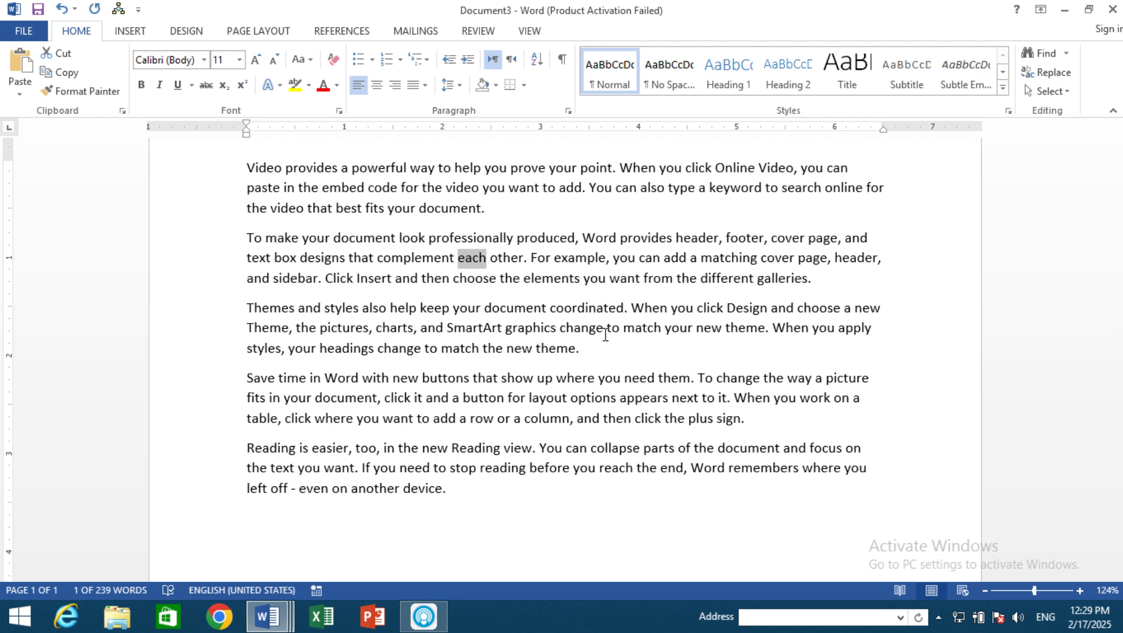
pyautogui.hotkey('shift', 'Right')
pyautogui.hotkey('shift', 'Right')
pyautogui.hotkey('shift', 'Right')
pyautogui.hotkey('shift', 'Right')
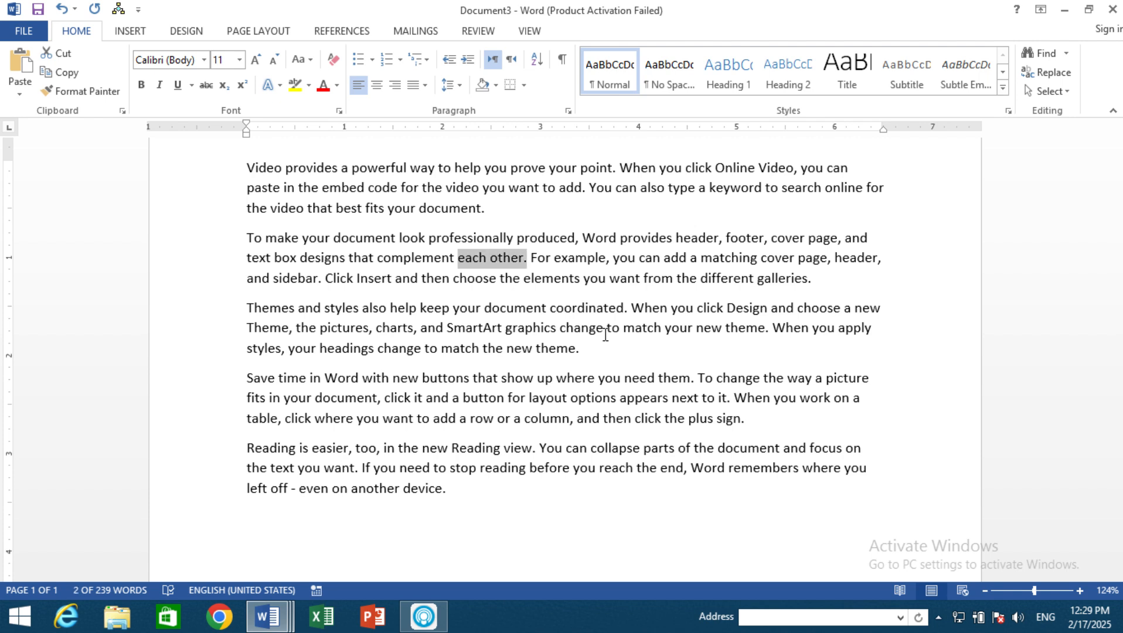
# Step: Extend and shrink the selection line by line, ending it at the end of the second paragraph
pyautogui.hotkey('shift', 'Down')
pyautogui.hotkey('shift', 'Down')
pyautogui.hotkey('shift', 'Down')
pyautogui.hotkey('shift', 'Down')
pyautogui.hotkey('shift', 'Up')
pyautogui.hotkey('shift', 'Up')
pyautogui.hotkey('shift', 'Up')
pyautogui.hotkey('shift', 'Up')
pyautogui.hotkey('shift', 'Up')
pyautogui.hotkey('shift', 'Up')
pyautogui.hotkey('shift', 'Up')
pyautogui.hotkey('shift', 'Up')
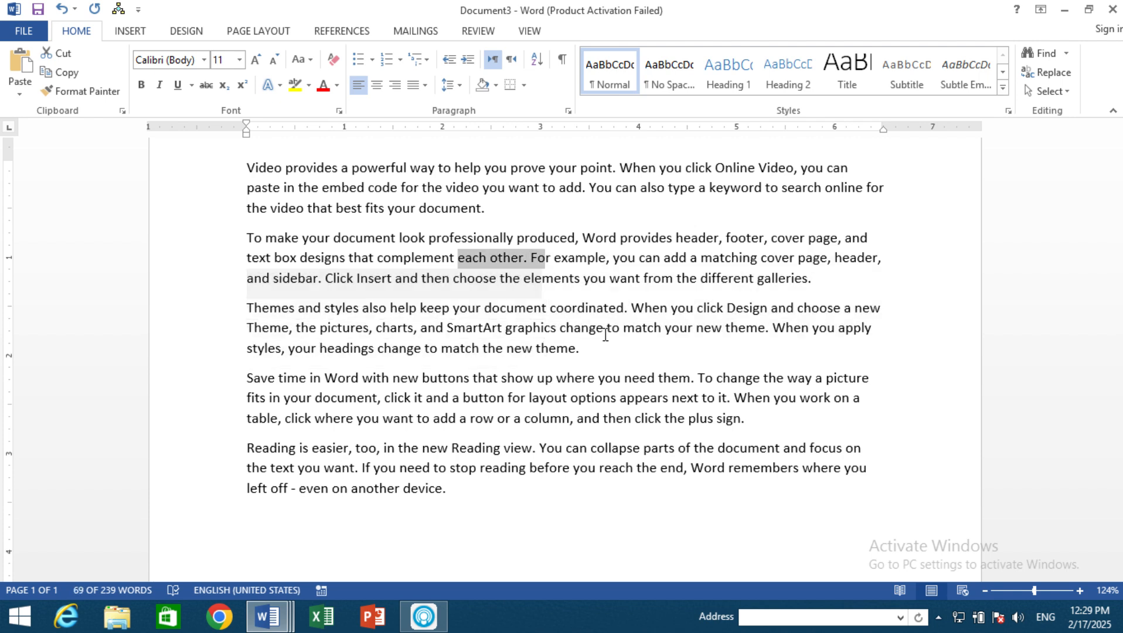
pyautogui.hotkey('shift', 'Home')
pyautogui.hotkey('shift', 'Down')
pyautogui.hotkey('shift', 'Down')
pyautogui.hotkey('shift', 'Down')
pyautogui.hotkey('shift', 'Down')
pyautogui.hotkey('shift', 'Down')
pyautogui.hotkey('shift', 'Down')
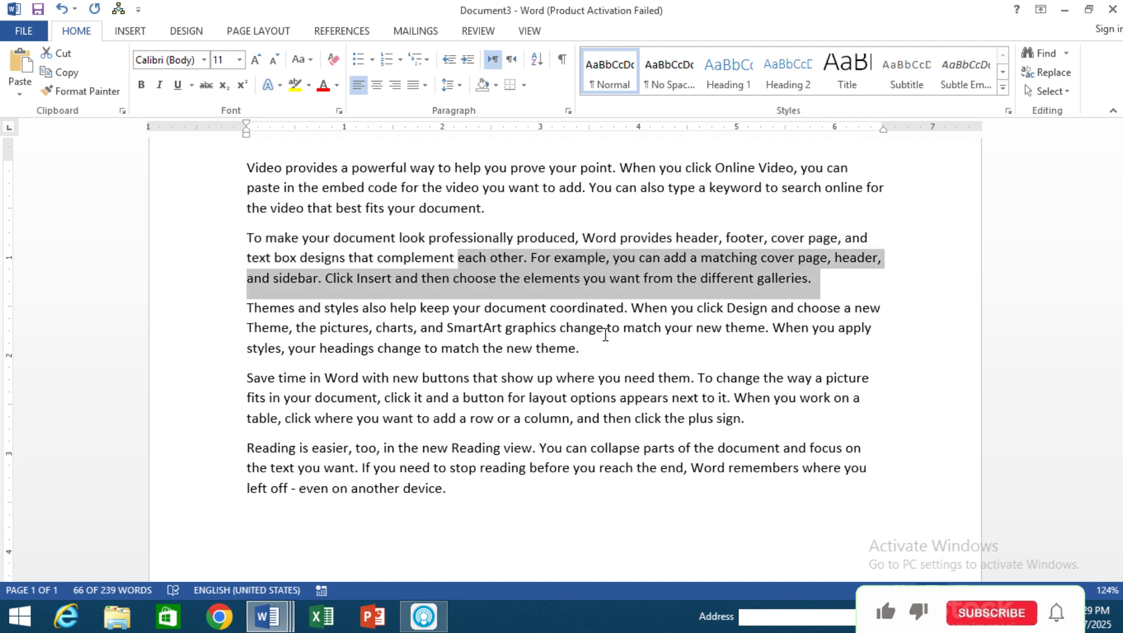